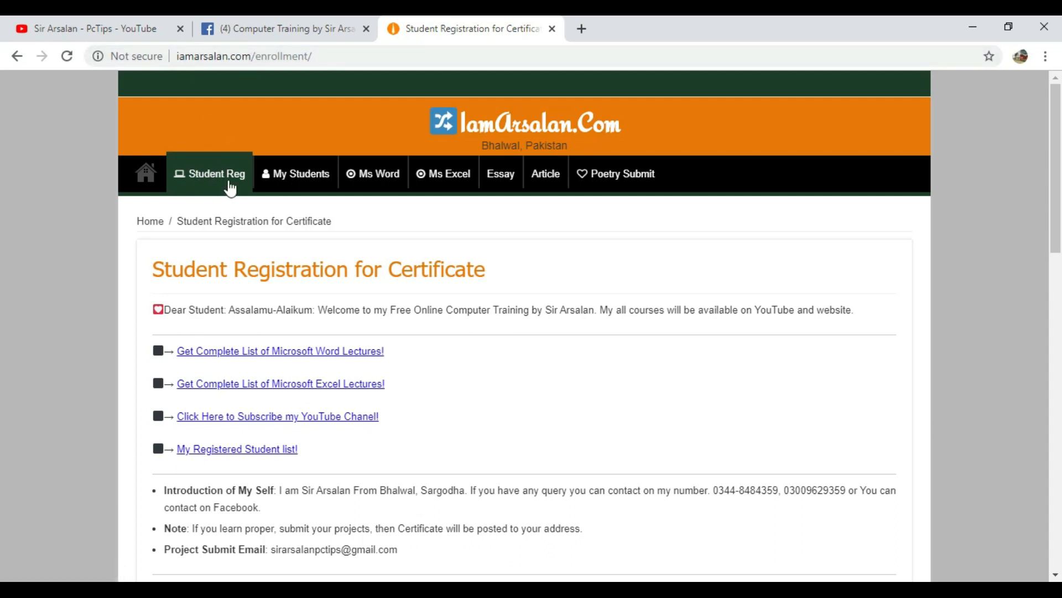
- Look over the Student Registration for Certificate page and its form, and close the browser to switch to Word
{"action": "scroll", "coordinate": [240, 280], "scroll_direction": "down", "scroll_amount": 8}
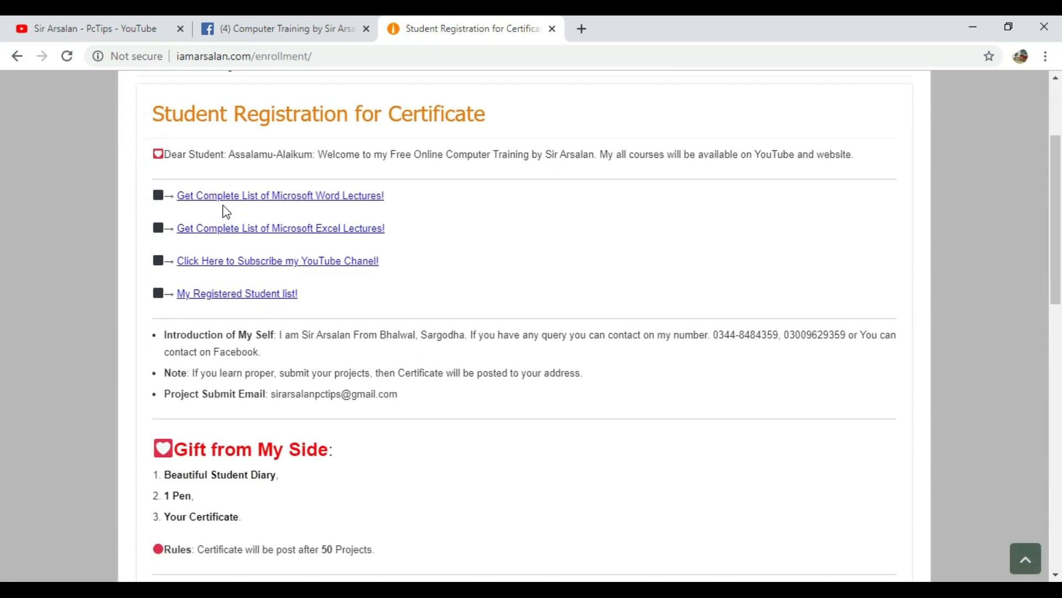
{"action": "scroll", "coordinate": [381, 290], "scroll_direction": "down", "scroll_amount": 5}
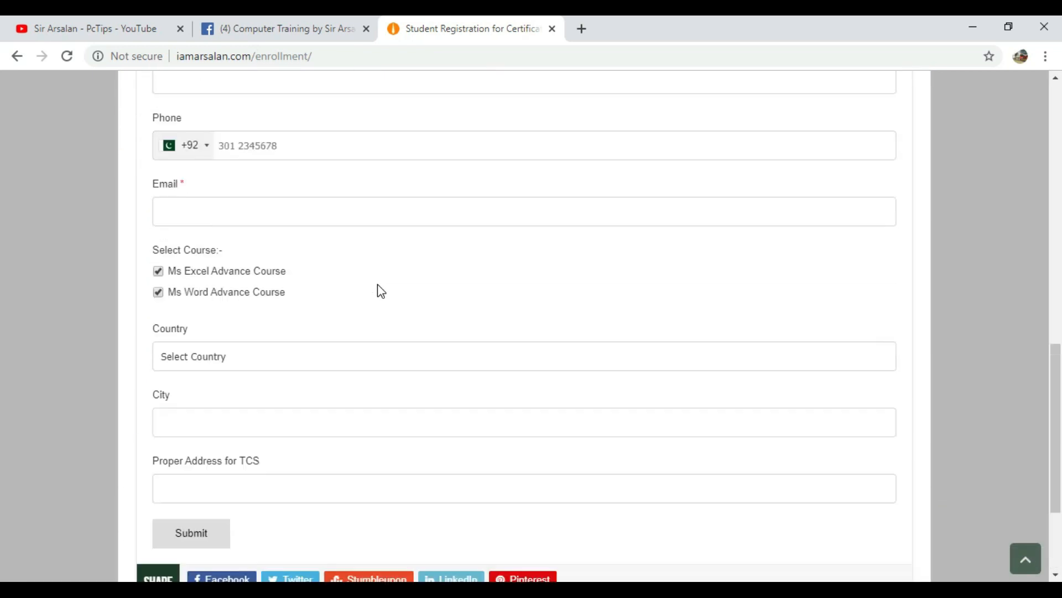
{"action": "scroll", "coordinate": [380, 289], "scroll_direction": "up", "scroll_amount": 14}
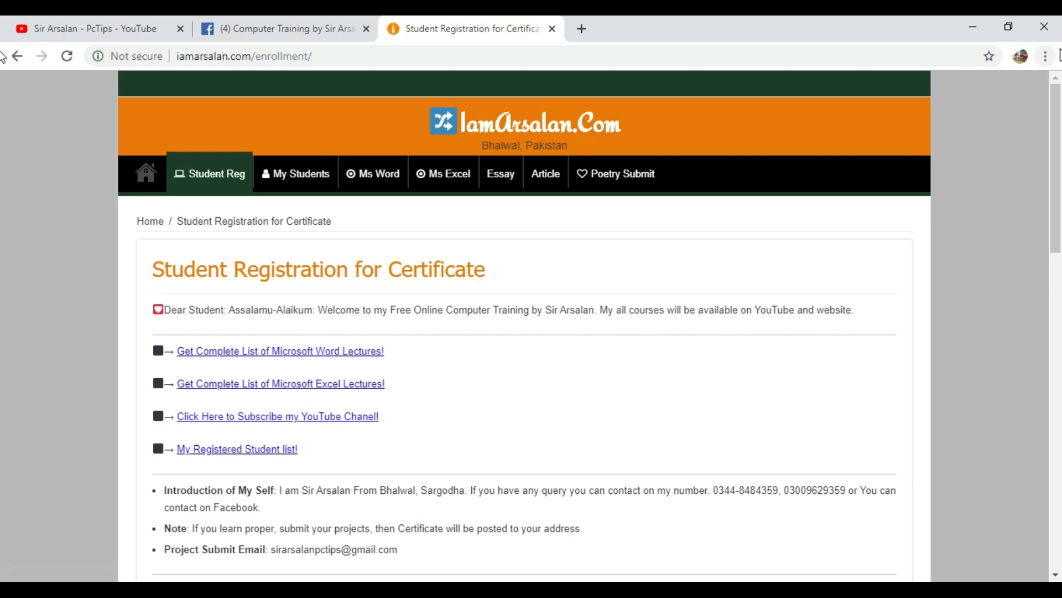
{"action": "left_click", "coordinate": [1045, 27]}
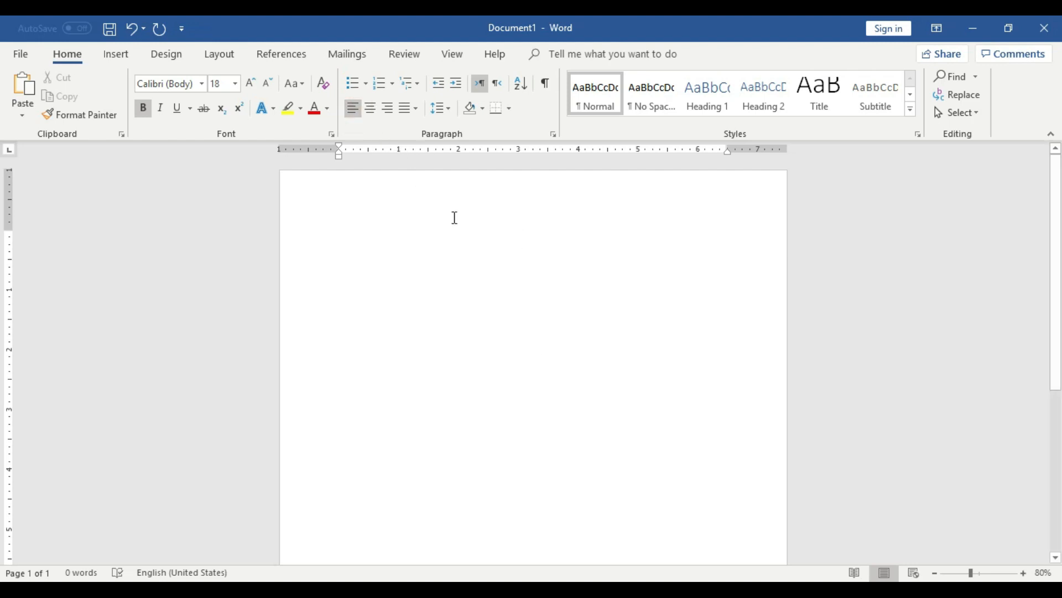
- Write the numbered item "1) Flower No 1" at the top of the blank document and end the list on the next line
{"action": "type", "text": "1) Flower No"}
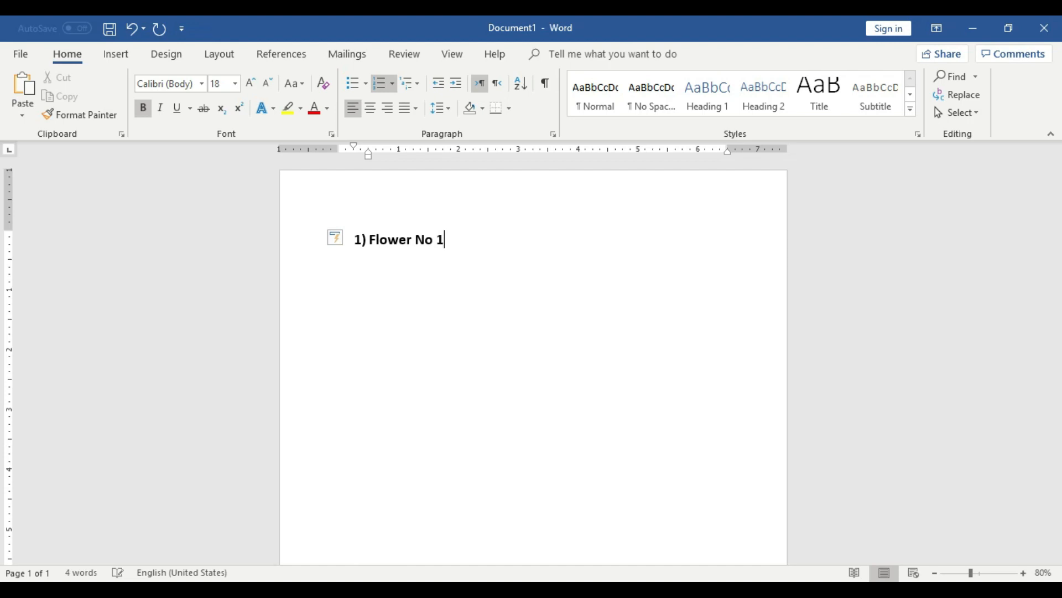
{"action": "type", "text": " 1"}
{"action": "key", "text": "Return"}
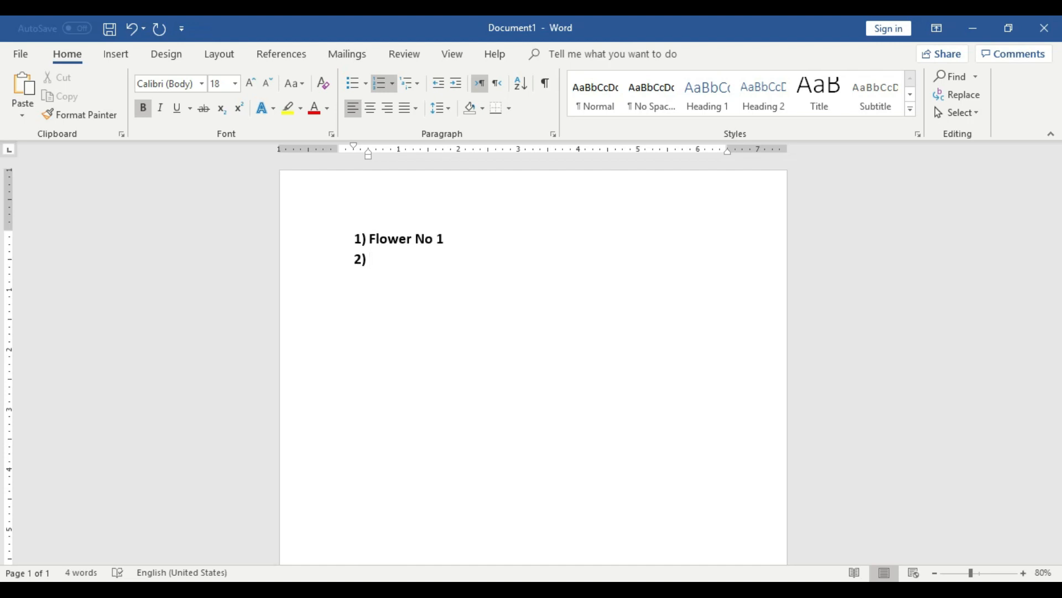
{"action": "key", "text": "Return"}
- Change the "Flower No 1" line from a numbered to a bulleted item and leave an unbulleted line below it
{"action": "left_click_drag", "start_coordinate": [459, 237], "coordinate": [350, 237]}
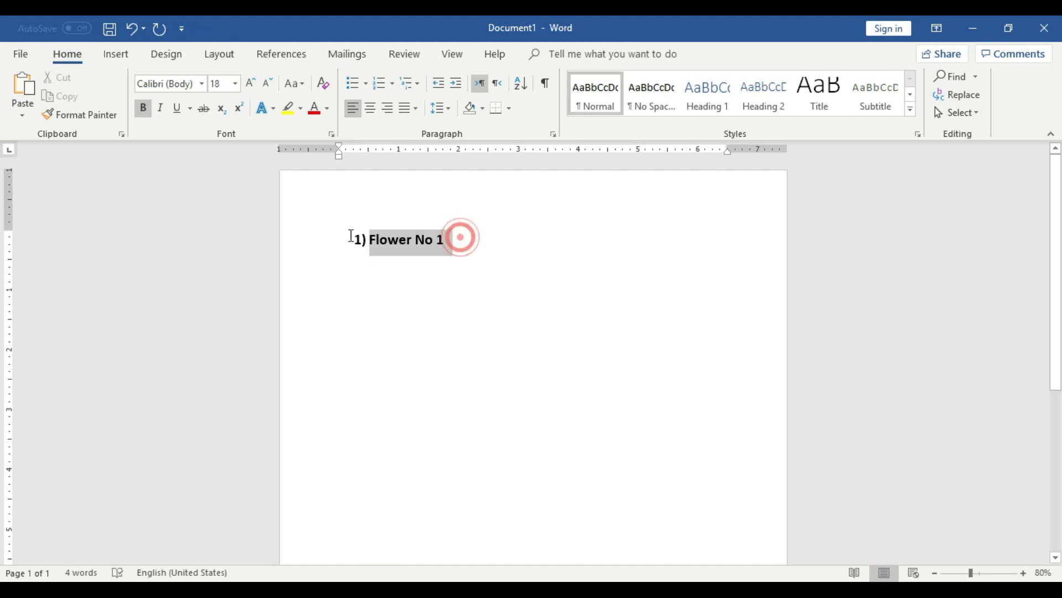
{"action": "left_click", "coordinate": [353, 85]}
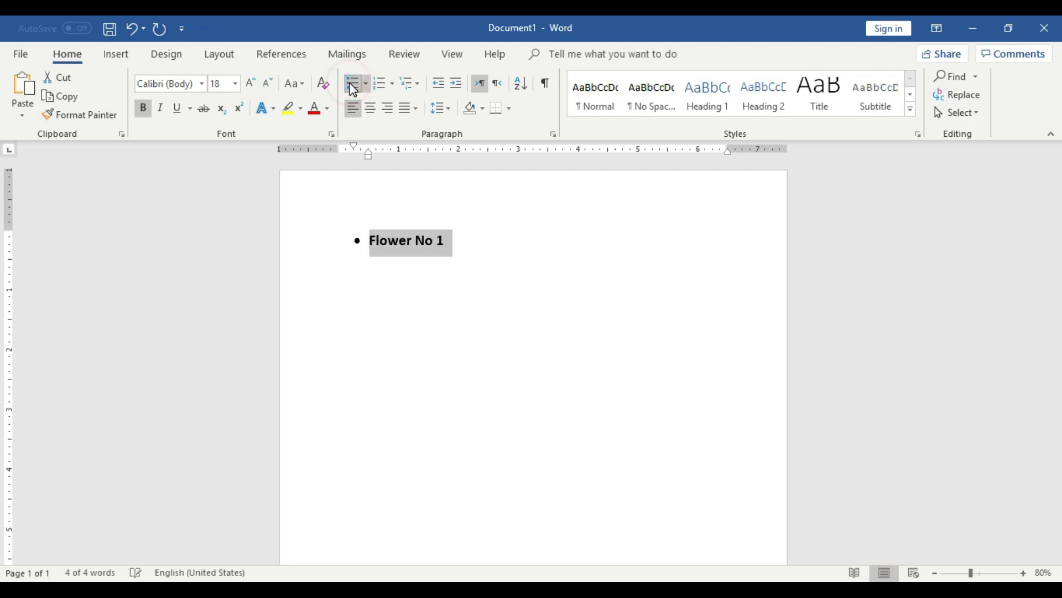
{"action": "left_click", "coordinate": [487, 244]}
{"action": "key", "text": "Return"}
{"action": "key", "text": "Return"}
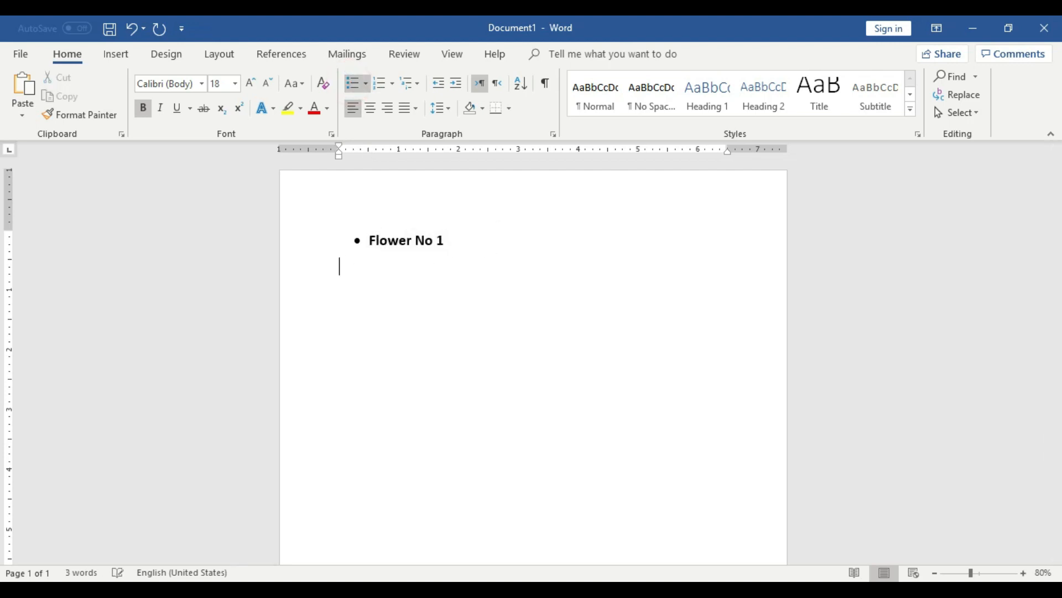
{"action": "left_click_drag", "start_coordinate": [479, 245], "coordinate": [330, 239]}
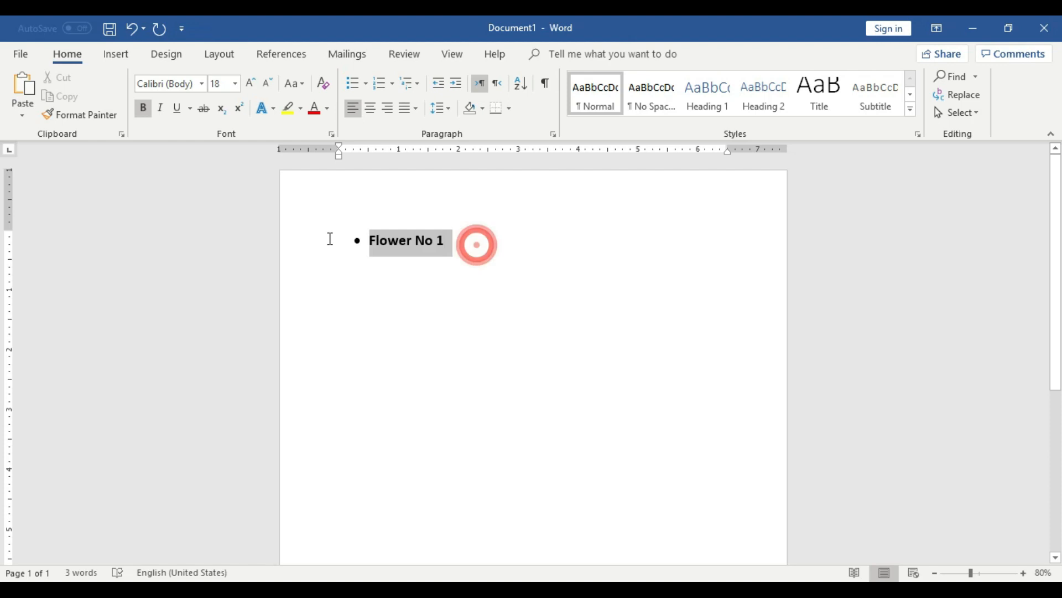
{"action": "left_click", "coordinate": [400, 309]}
- Insert the picture Pink-Flowers-name from the Desktop folder 123 on the line below "Flower No 1"
{"action": "left_click", "coordinate": [400, 273]}
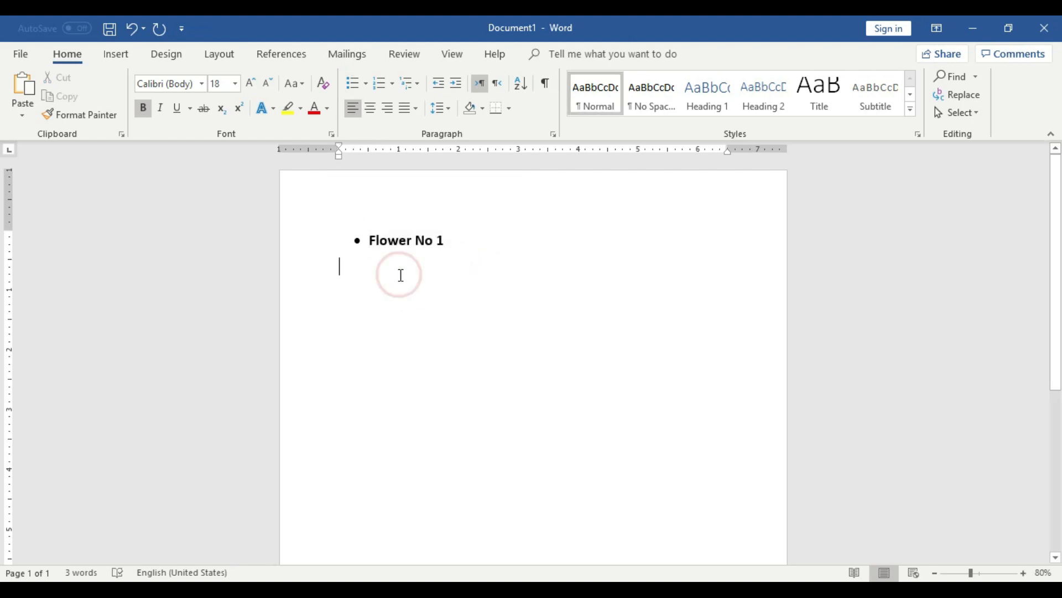
{"action": "left_click", "coordinate": [116, 54]}
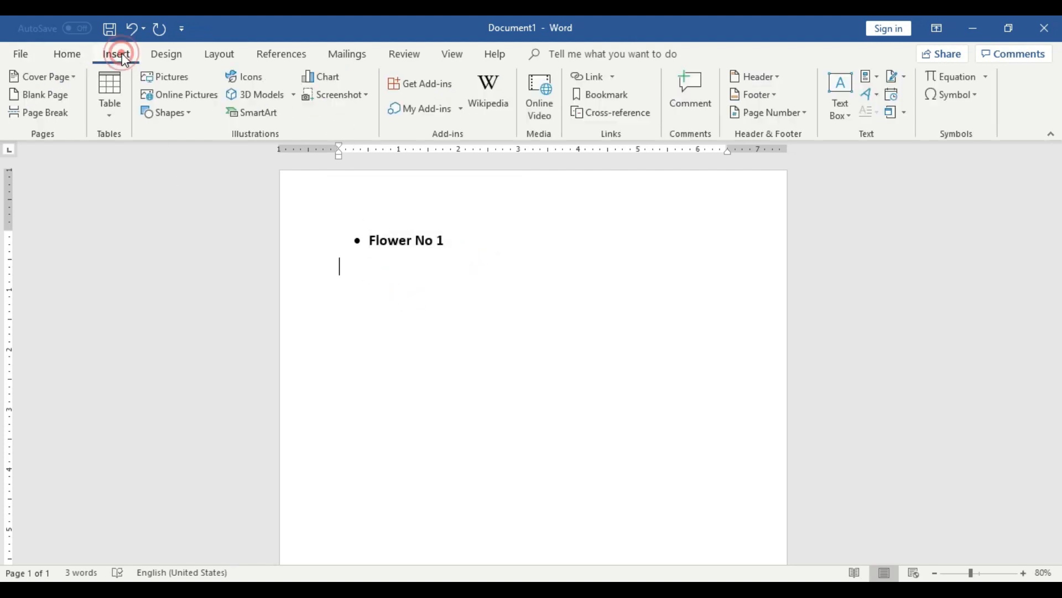
{"action": "left_click", "coordinate": [171, 77]}
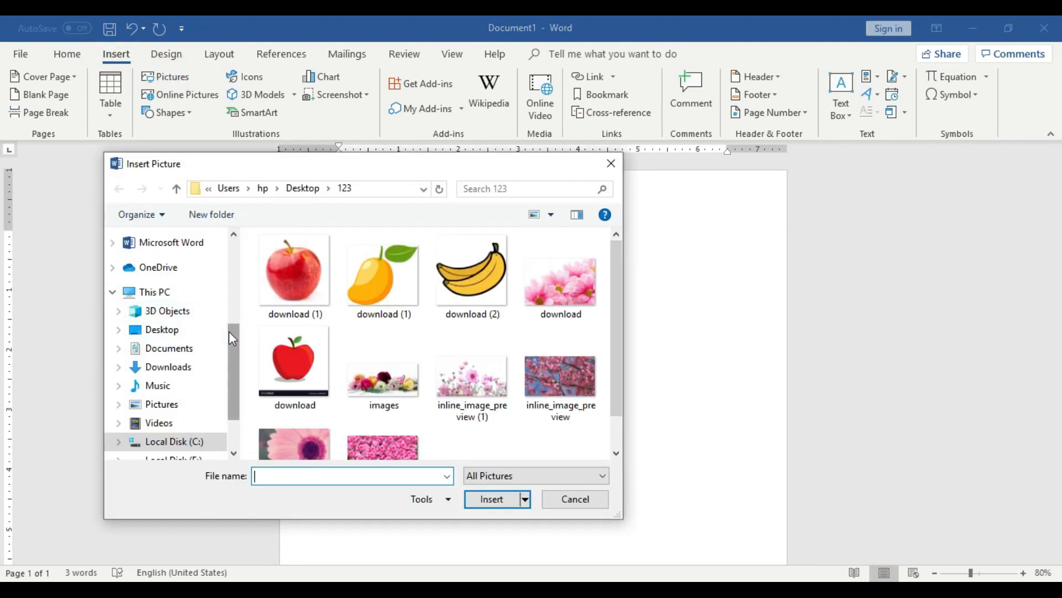
{"action": "left_click_drag", "start_coordinate": [229, 331], "coordinate": [230, 247]}
{"action": "left_click", "coordinate": [189, 269]}
{"action": "scroll", "coordinate": [228, 279], "scroll_direction": "down", "scroll_amount": 1}
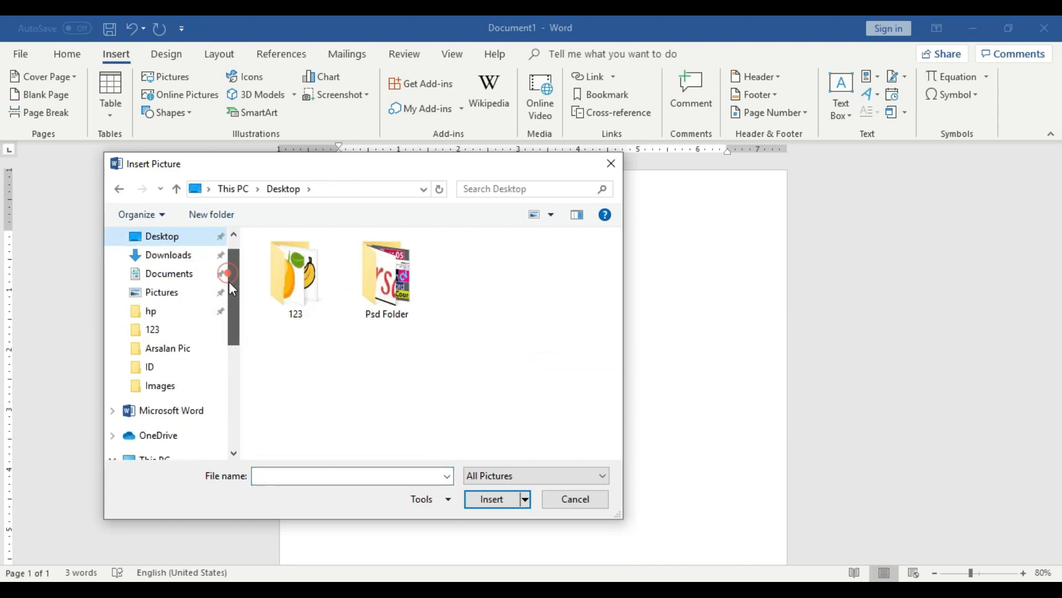
{"action": "double_click", "coordinate": [313, 296]}
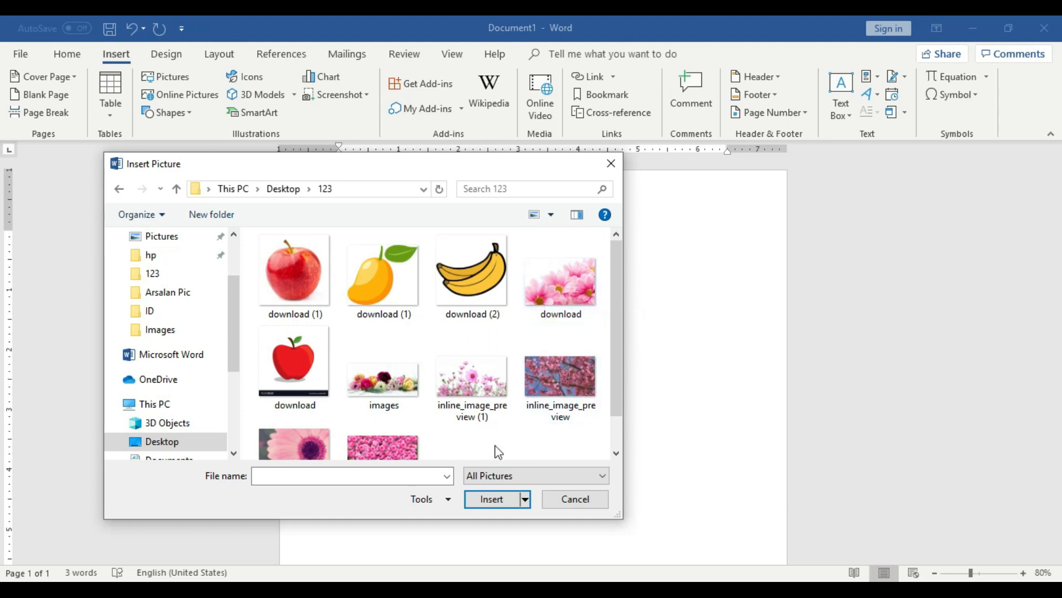
{"action": "left_click_drag", "start_coordinate": [610, 351], "coordinate": [615, 394]}
{"action": "left_click", "coordinate": [321, 412]}
{"action": "left_click", "coordinate": [501, 500]}
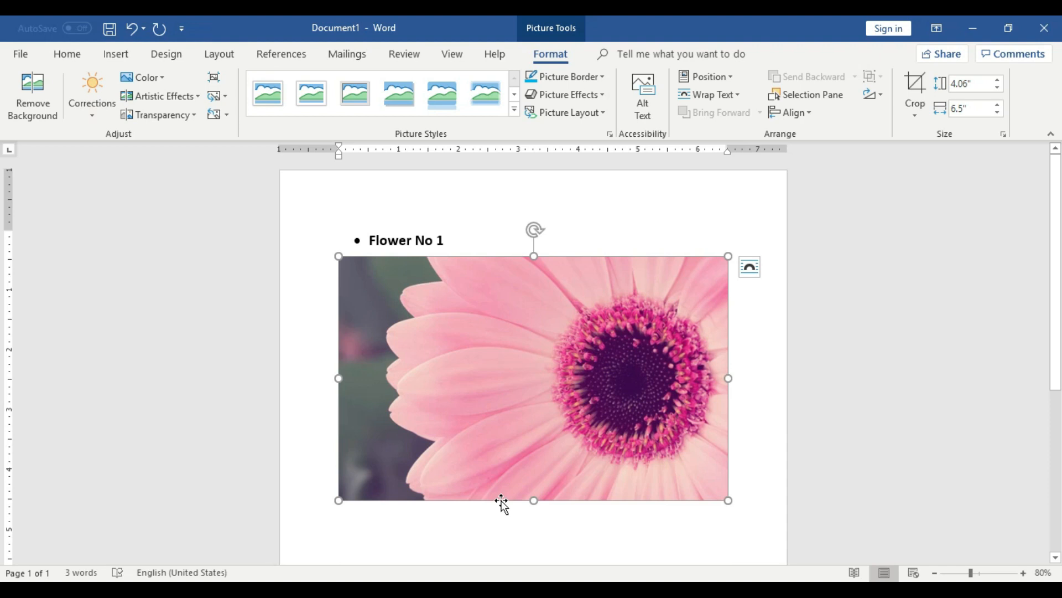
- Underline the heading "Flower No 1"
{"action": "triple_click", "coordinate": [449, 240]}
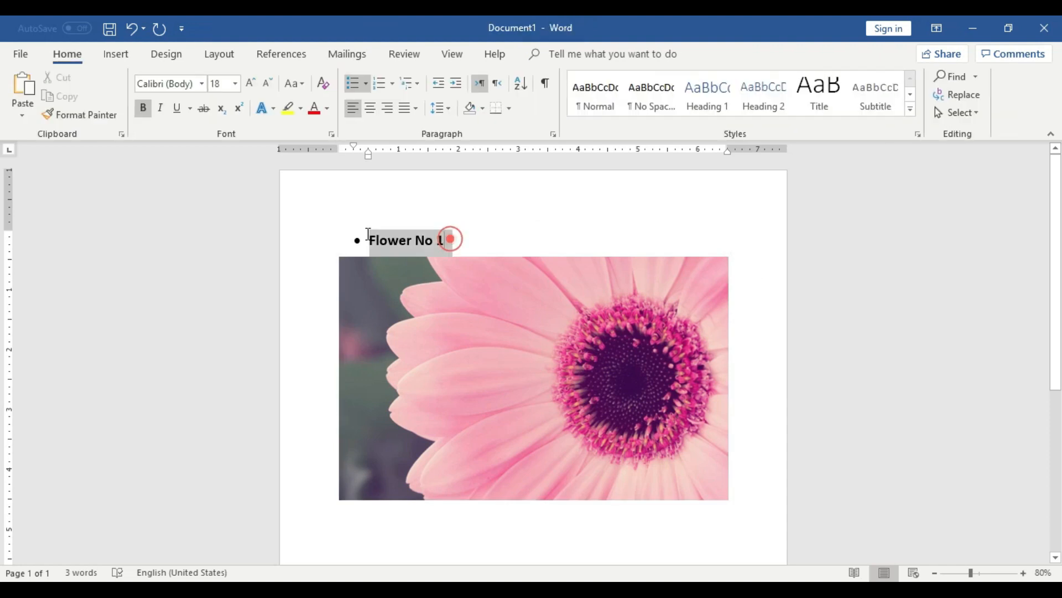
{"action": "left_click", "coordinate": [174, 109]}
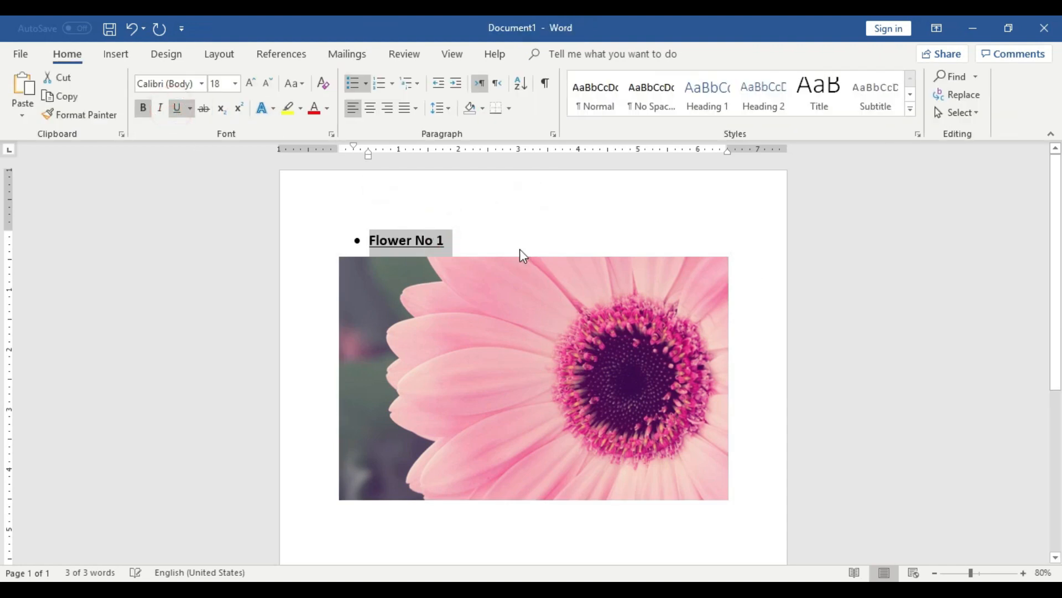
{"action": "left_click", "coordinate": [497, 234]}
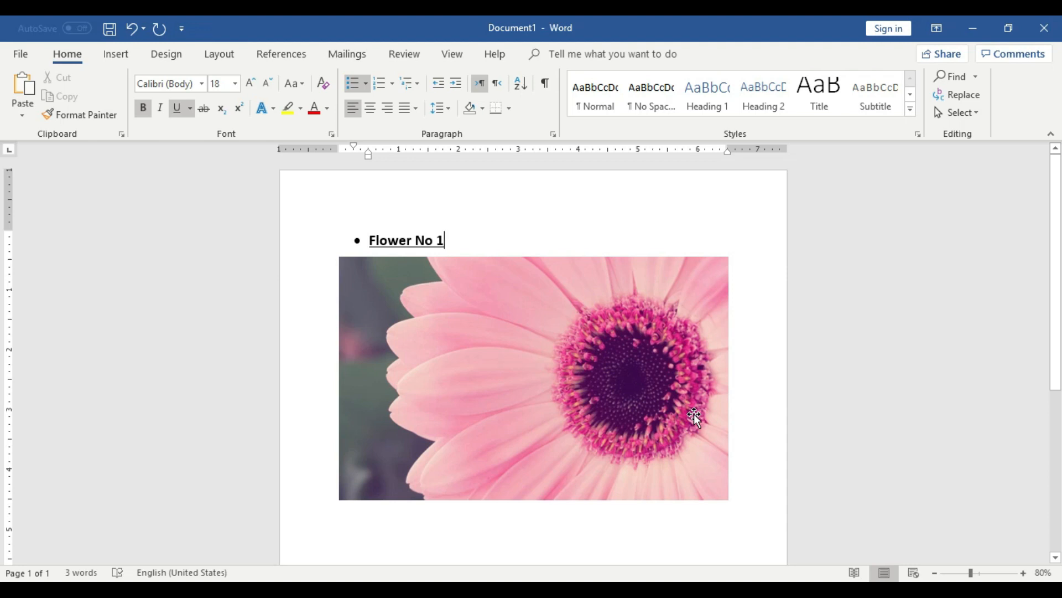
- Copy the underlined "Flower No 1" bullet heading and paste it below the flower picture
{"action": "triple_click", "coordinate": [448, 239]}
{"action": "right_click", "coordinate": [390, 242]}
{"action": "left_click", "coordinate": [415, 267]}
{"action": "left_click", "coordinate": [579, 524]}
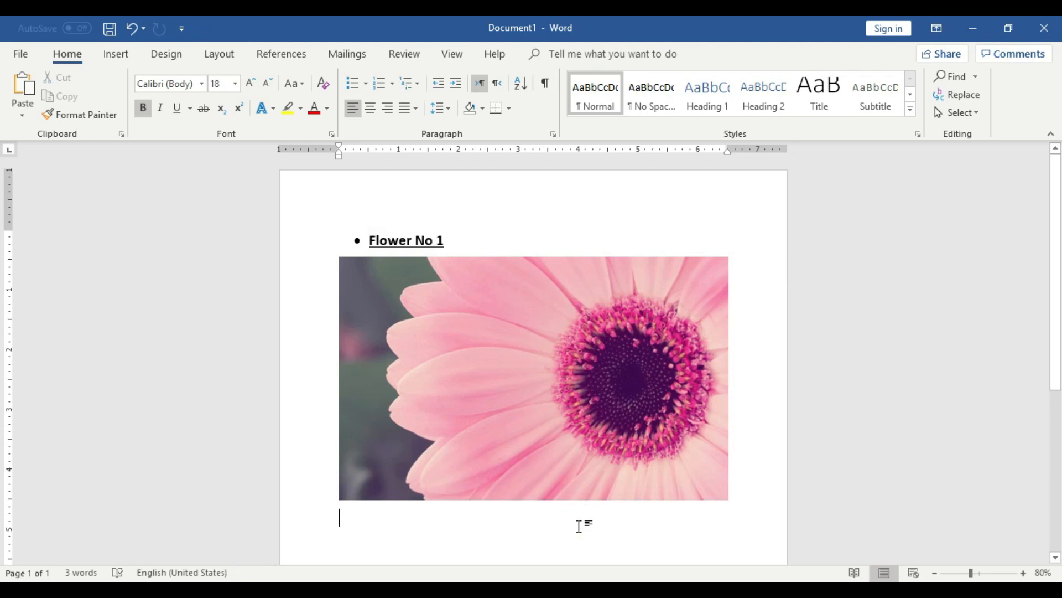
{"action": "scroll", "coordinate": [579, 525], "scroll_direction": "down", "scroll_amount": 1}
{"action": "key", "text": "ctrl+v"}
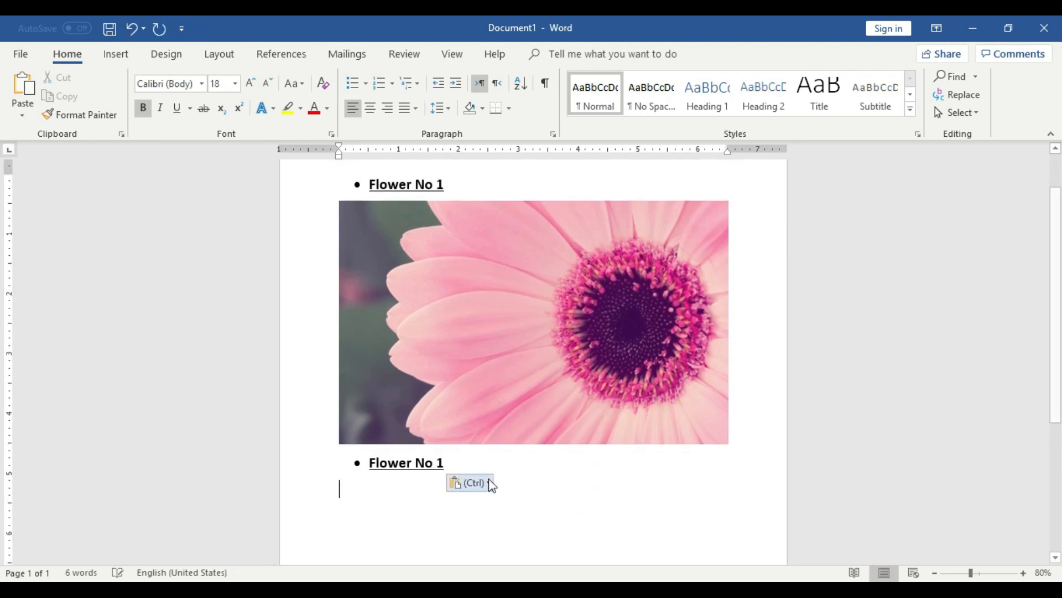
- Change the pasted heading to "Flower No 2" and start an unbulleted line beneath it
{"action": "key", "text": "BackSpace"}
{"action": "type", "text": "2"}
{"action": "key", "text": "Return"}
{"action": "key", "text": "Return"}
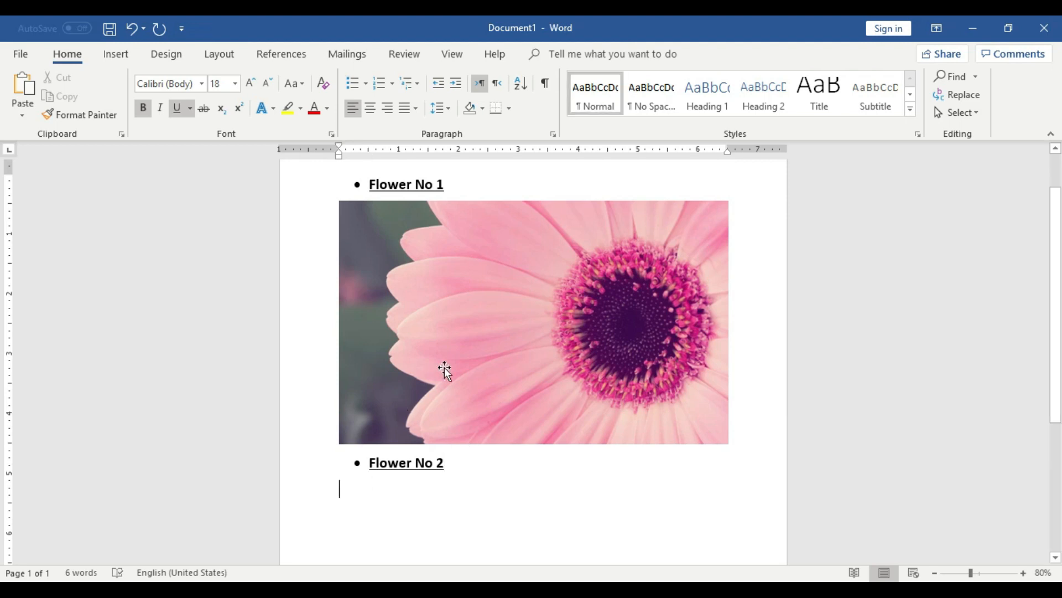
- Insert the picture Untitled-design-3-1 from the folder 123 below the "Flower No 2" heading
{"action": "left_click", "coordinate": [111, 58]}
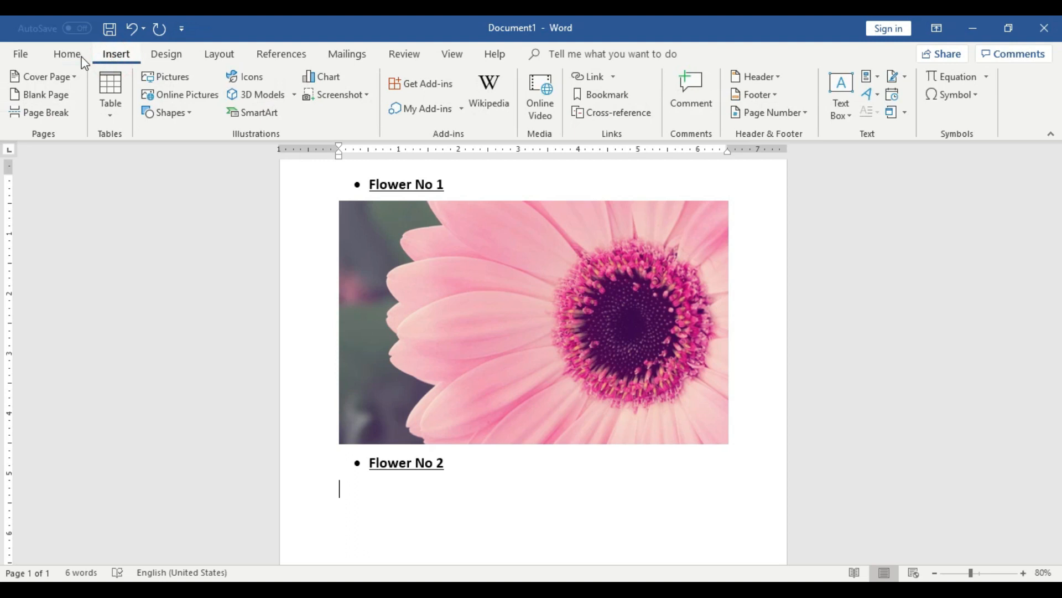
{"action": "left_click", "coordinate": [120, 56]}
{"action": "left_click", "coordinate": [186, 77]}
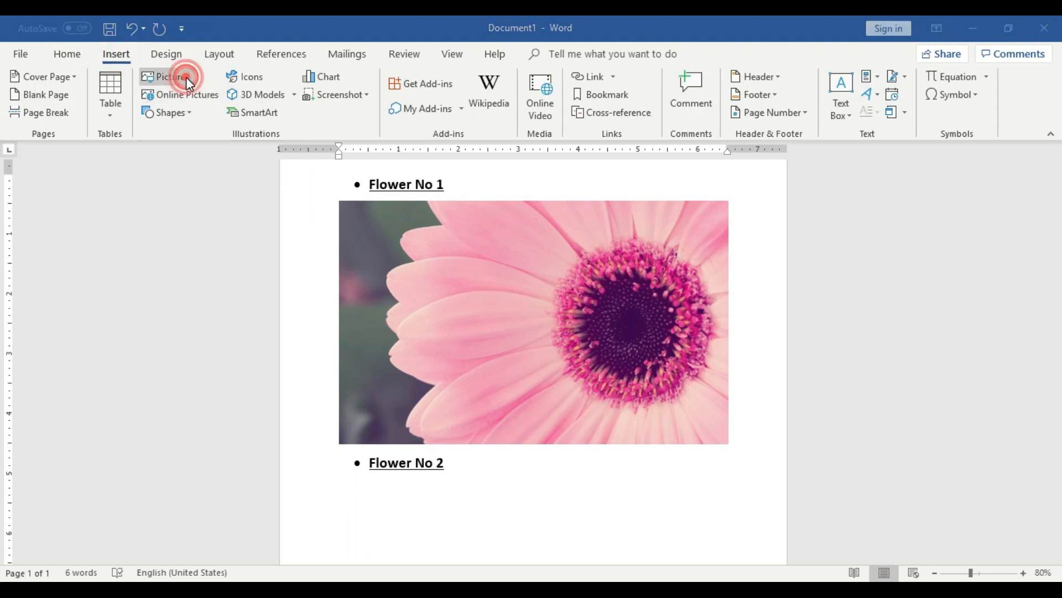
{"action": "left_click_drag", "start_coordinate": [611, 297], "coordinate": [609, 336]}
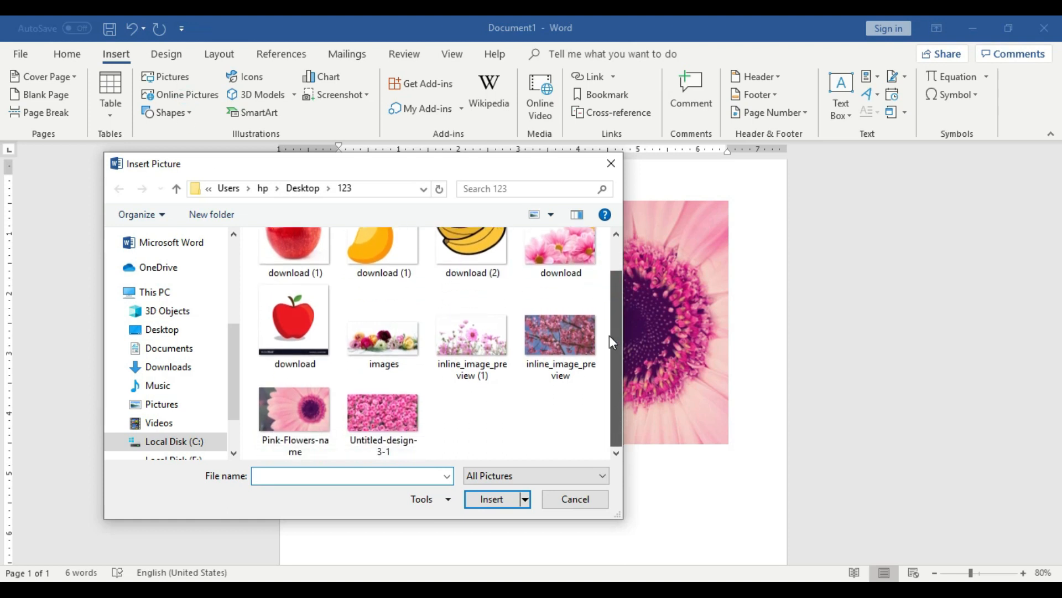
{"action": "left_click", "coordinate": [371, 423]}
{"action": "left_click", "coordinate": [492, 498]}
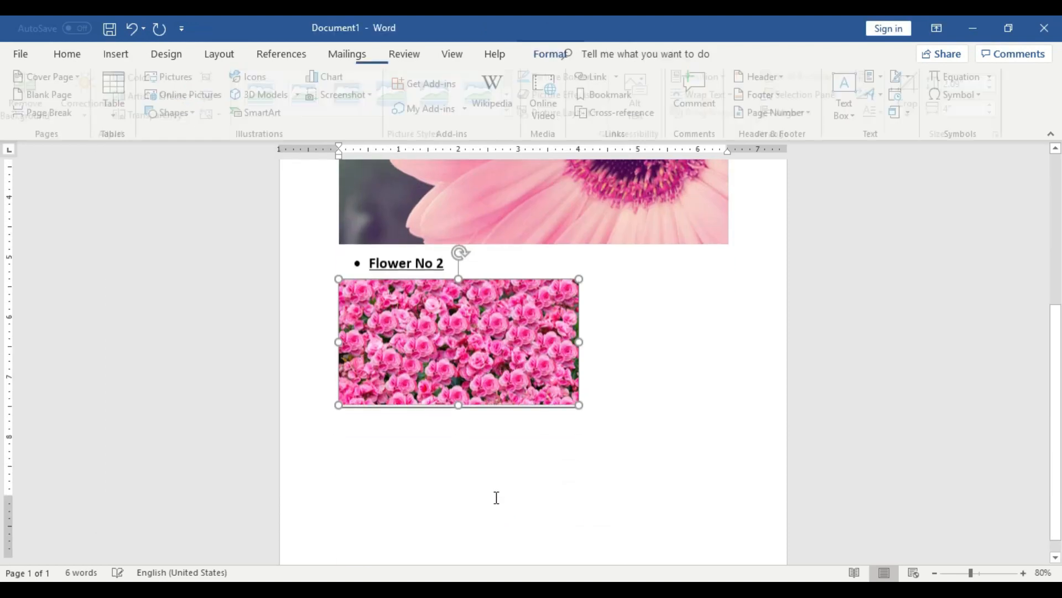
- Select each of the two flower pictures in turn and compare their sizes
{"action": "scroll", "coordinate": [493, 471], "scroll_direction": "up", "scroll_amount": 3}
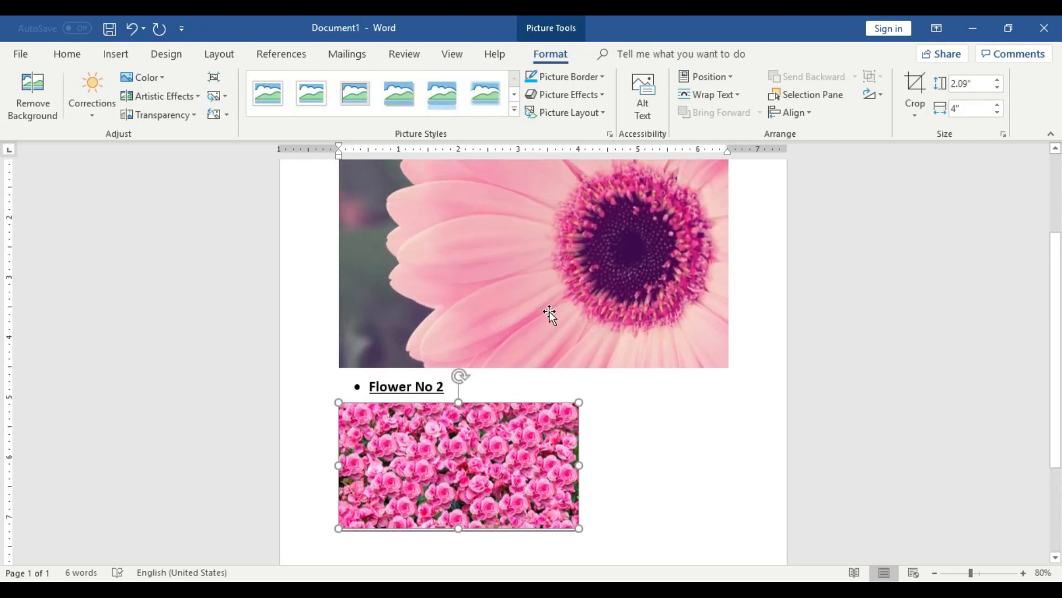
{"action": "scroll", "coordinate": [549, 323], "scroll_direction": "up", "scroll_amount": 1}
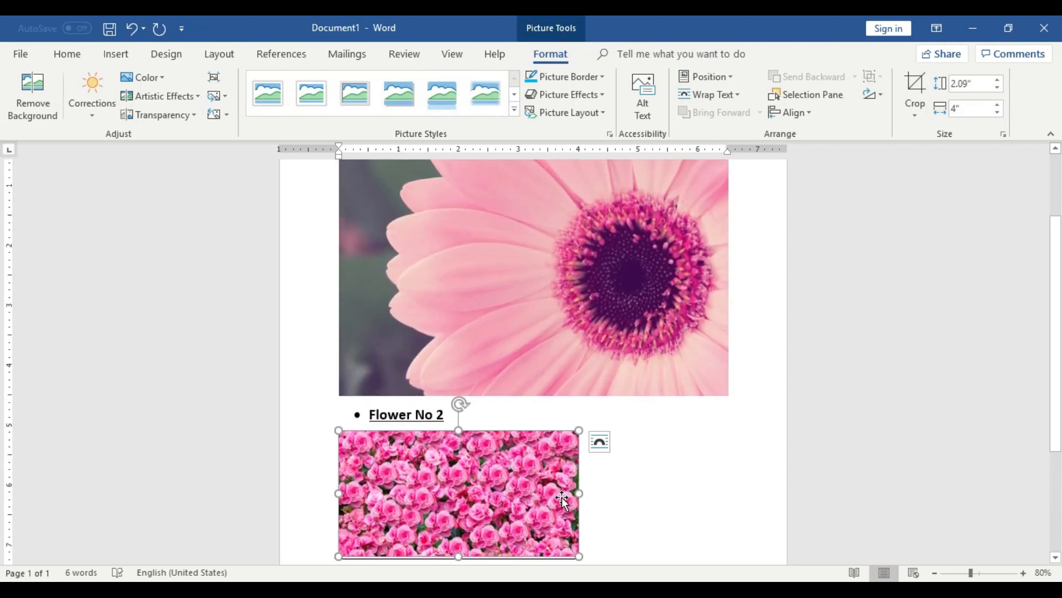
{"action": "left_click", "coordinate": [572, 282]}
{"action": "scroll", "coordinate": [572, 282], "scroll_direction": "down", "scroll_amount": 3}
{"action": "left_click", "coordinate": [536, 419]}
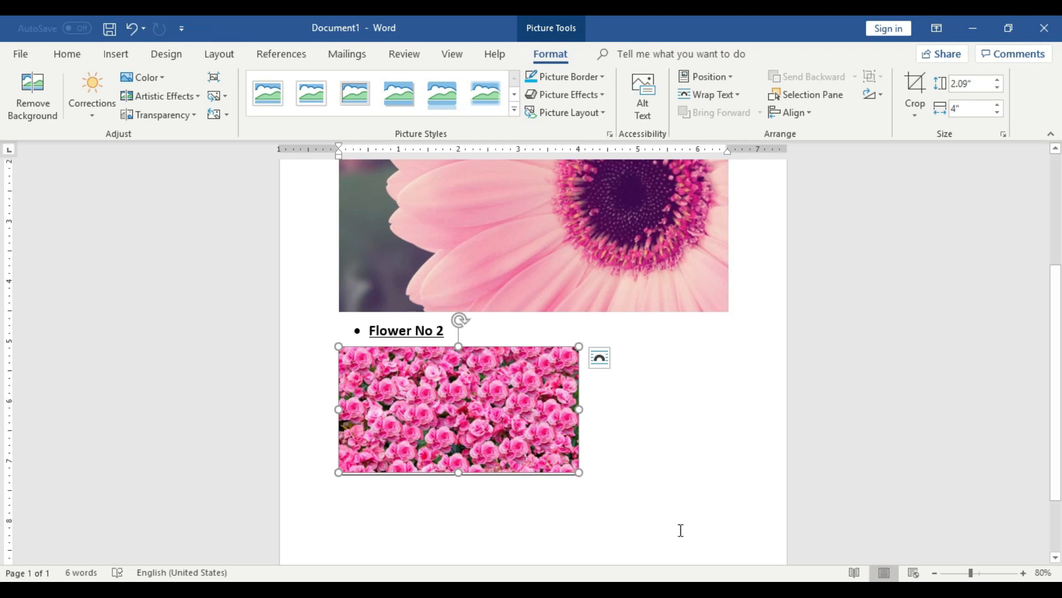
{"action": "left_click", "coordinate": [600, 236]}
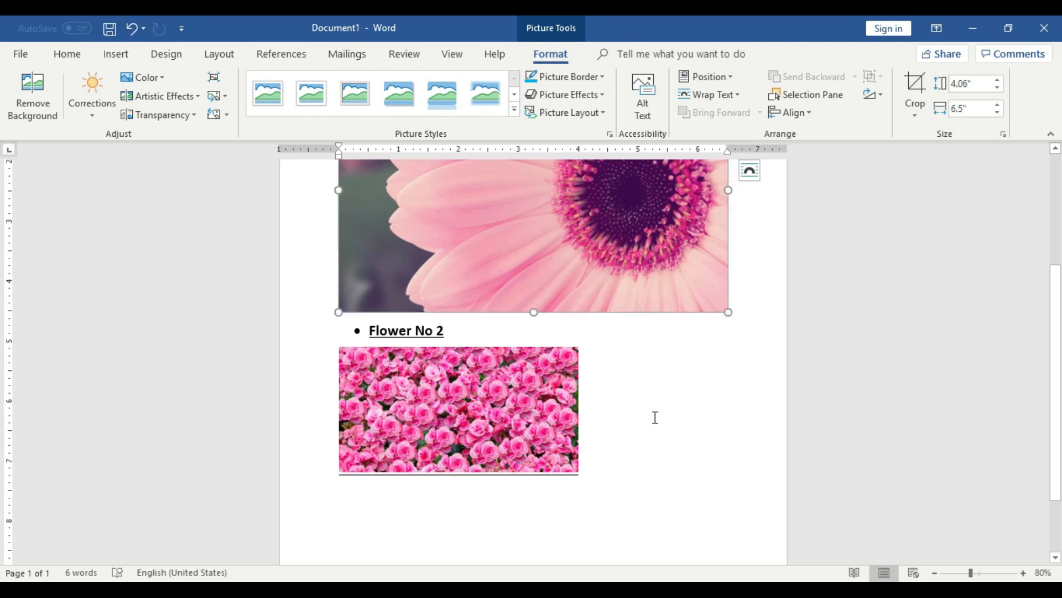
{"action": "scroll", "coordinate": [655, 417], "scroll_direction": "up", "scroll_amount": 3}
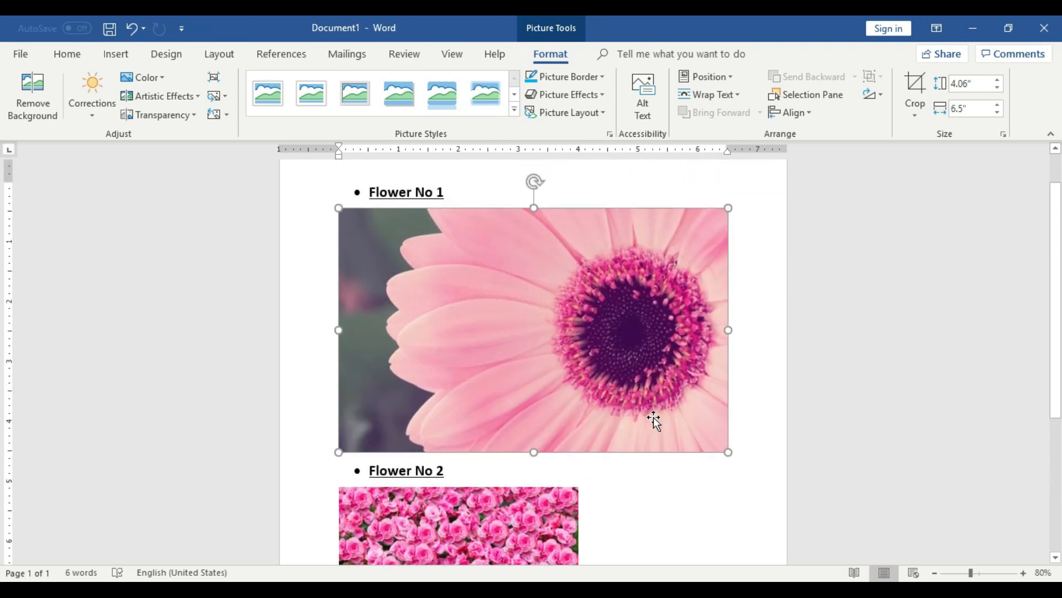
{"action": "scroll", "coordinate": [655, 418], "scroll_direction": "down", "scroll_amount": 3}
{"action": "scroll", "coordinate": [655, 417], "scroll_direction": "down", "scroll_amount": 1}
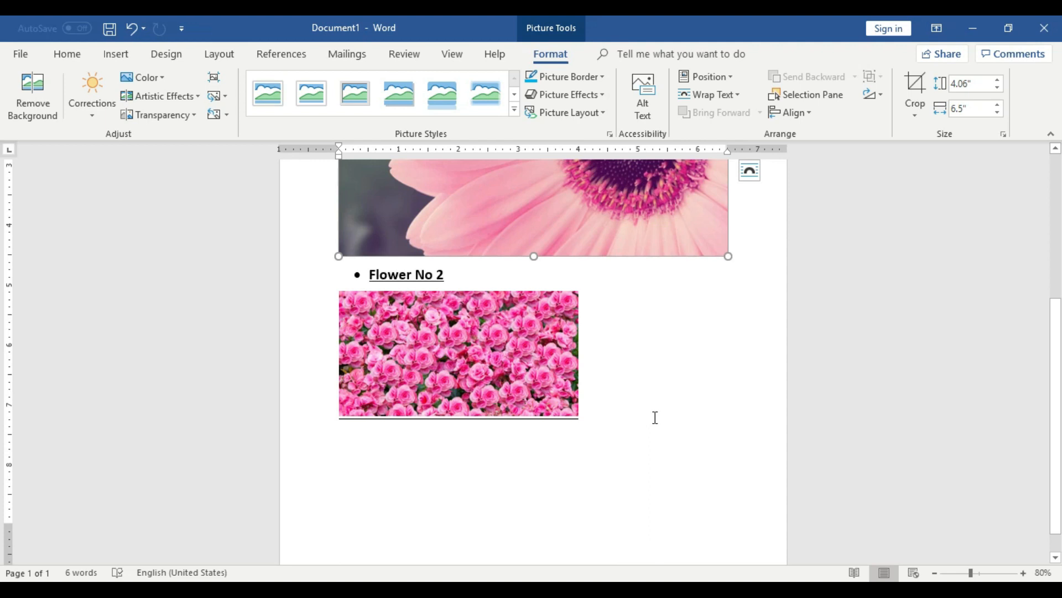
{"action": "left_click", "coordinate": [527, 356]}
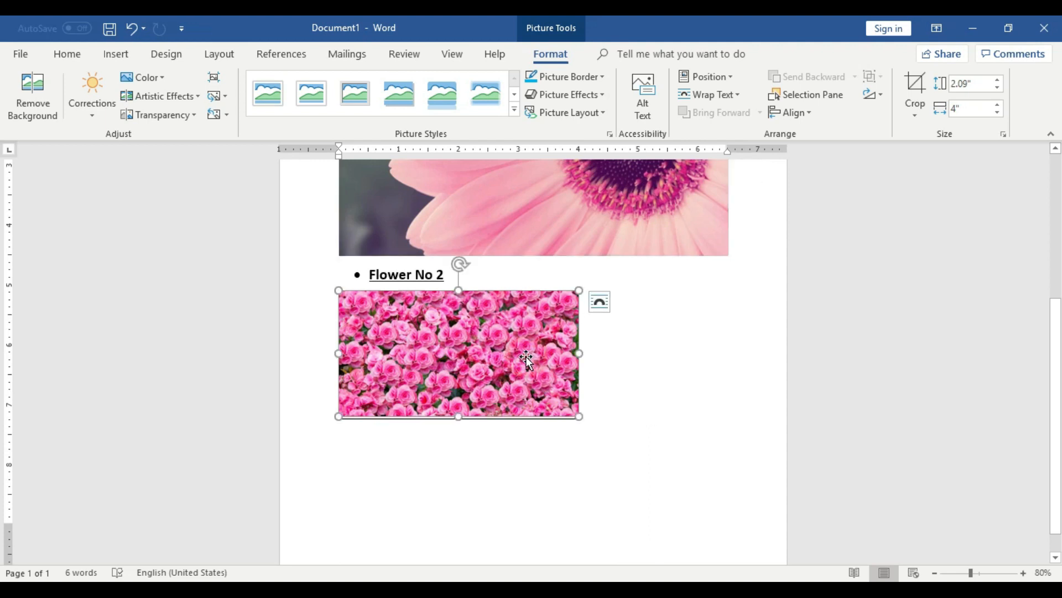
{"action": "left_click", "coordinate": [713, 431]}
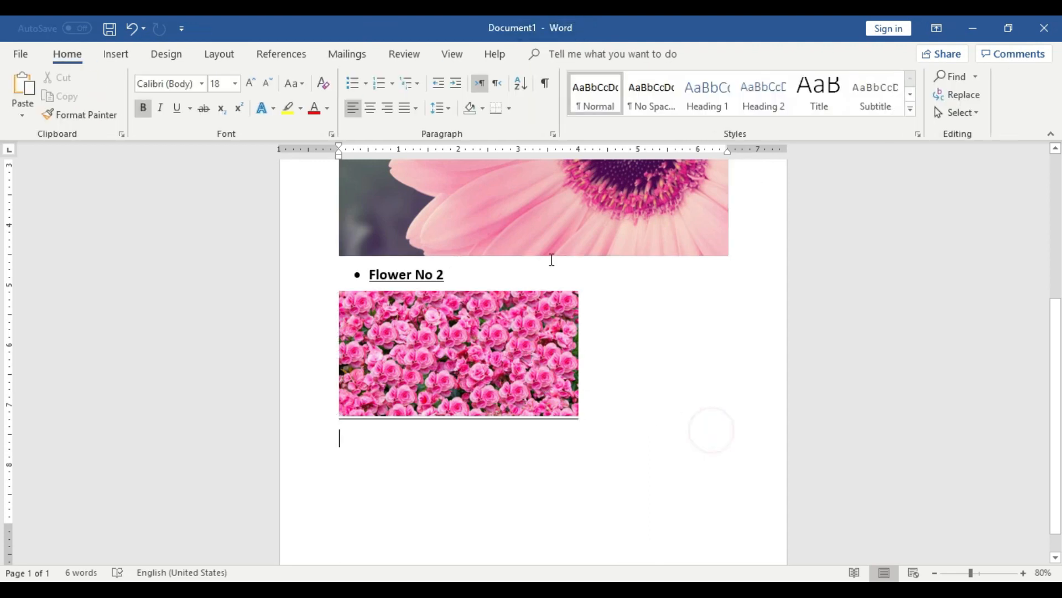
{"action": "scroll", "coordinate": [634, 425], "scroll_direction": "up", "scroll_amount": 2}
{"action": "left_click", "coordinate": [597, 311]}
{"action": "left_click", "coordinate": [521, 439]}
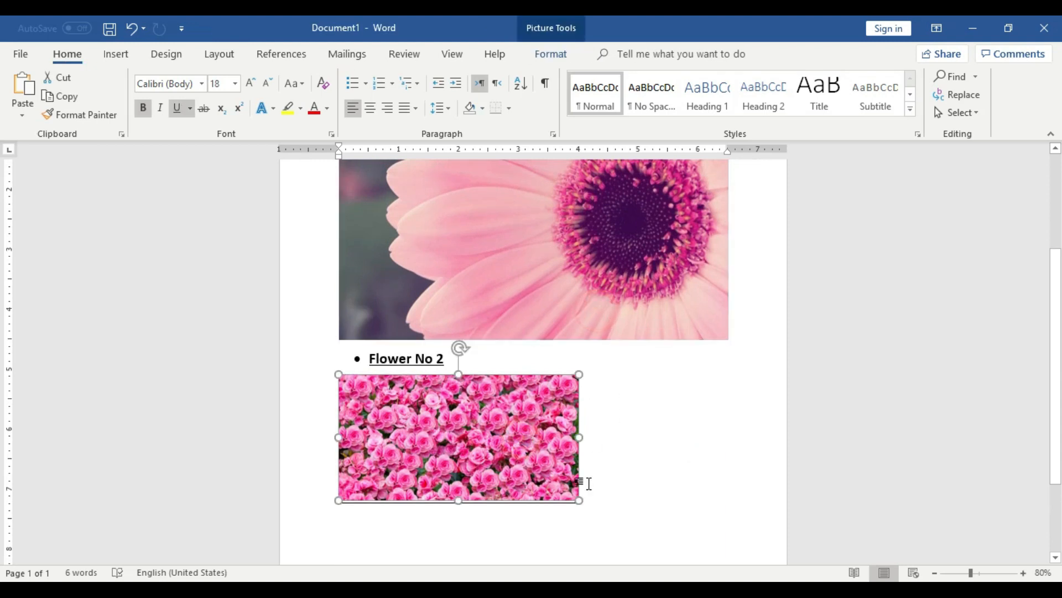
- Try stretching only the height of the Flower No 2 picture and undo the change
{"action": "scroll", "coordinate": [570, 485], "scroll_direction": "down", "scroll_amount": 1}
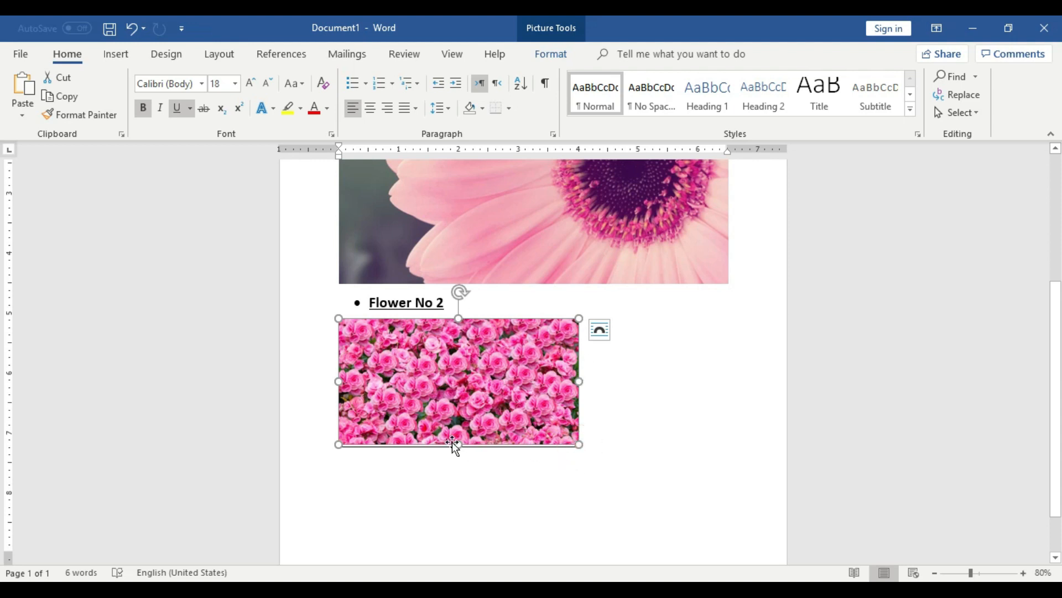
{"action": "left_click_drag", "start_coordinate": [458, 444], "coordinate": [457, 552]}
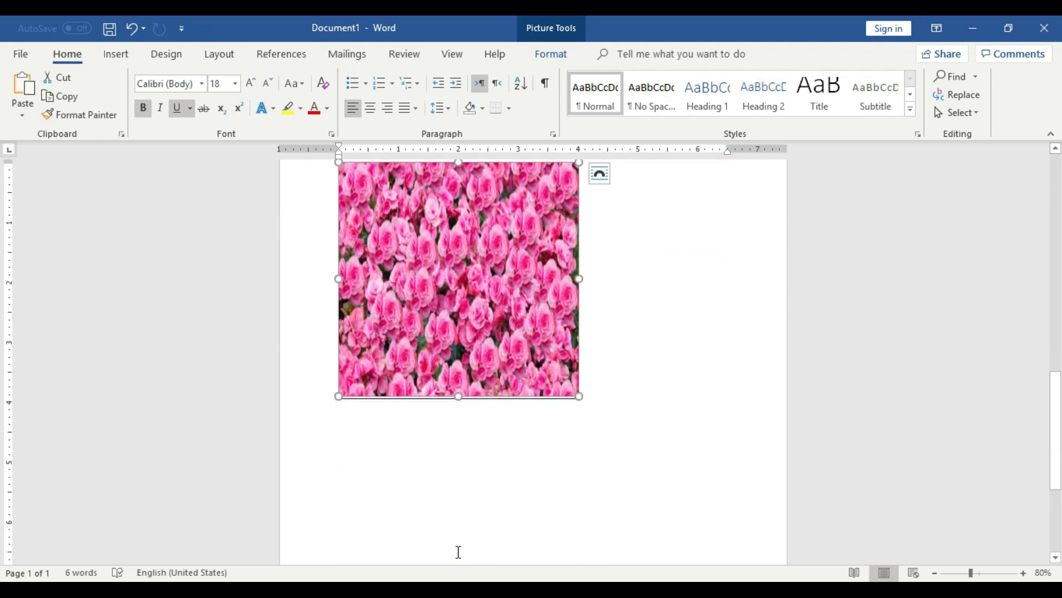
{"action": "key", "text": "ctrl+z"}
- Enlarge the Flower No 2 picture proportionally from its corner until it is about as wide as the Flower No 1 picture
{"action": "left_click", "coordinate": [564, 489]}
{"action": "left_click", "coordinate": [539, 390]}
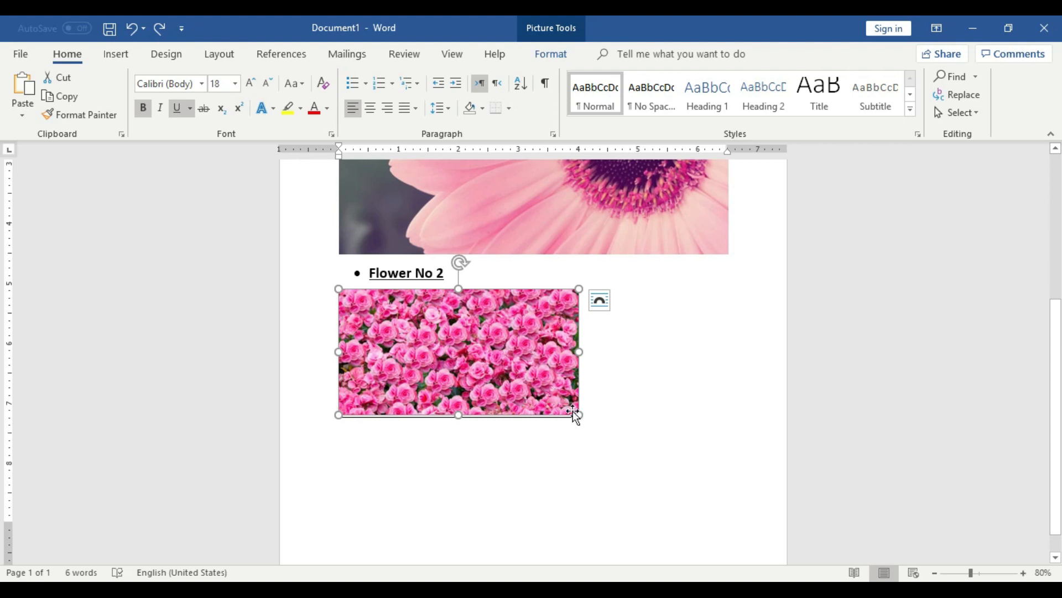
{"action": "left_click_drag", "start_coordinate": [578, 415], "coordinate": [719, 495]}
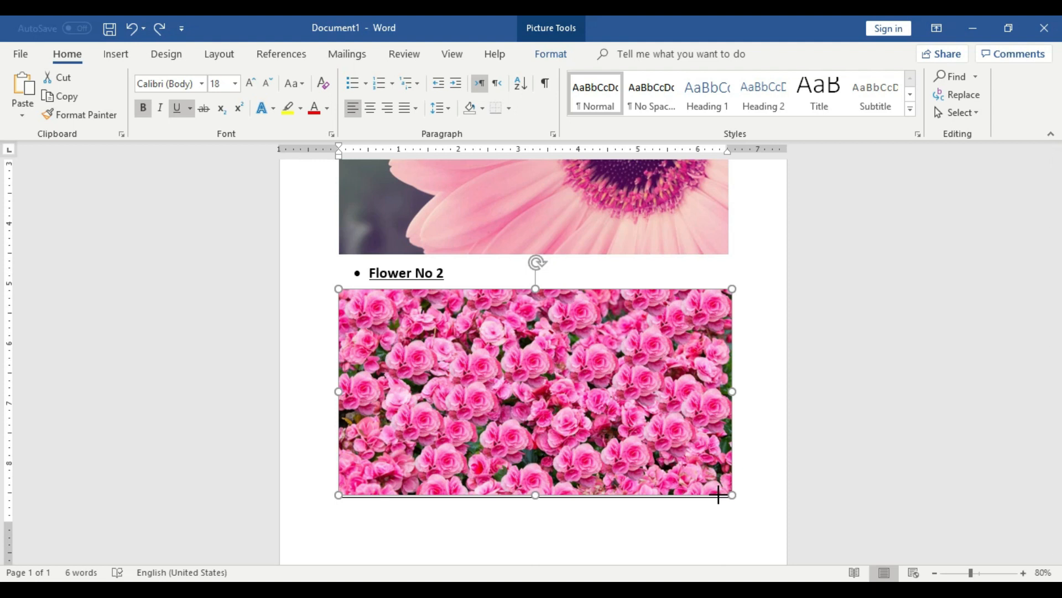
{"action": "left_click", "coordinate": [808, 475]}
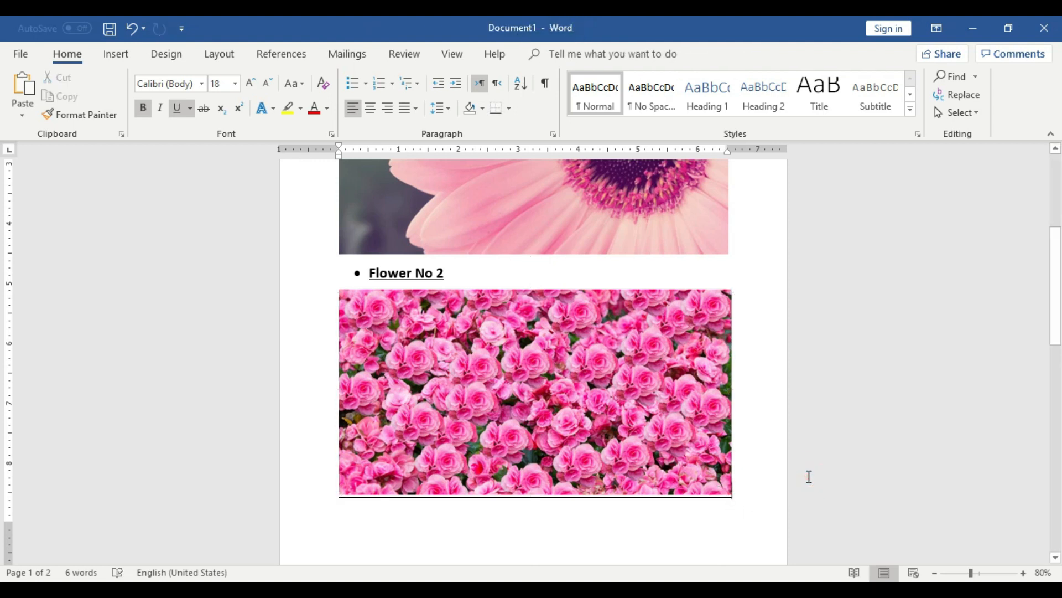
- Widen the Flower No 1 picture slightly to match the width of the Flower No 2 picture
{"action": "scroll", "coordinate": [808, 476], "scroll_direction": "up", "scroll_amount": 3}
{"action": "scroll", "coordinate": [633, 344], "scroll_direction": "up", "scroll_amount": 2}
{"action": "left_click", "coordinate": [632, 344]}
{"action": "scroll", "coordinate": [739, 453], "scroll_direction": "up", "scroll_amount": 1}
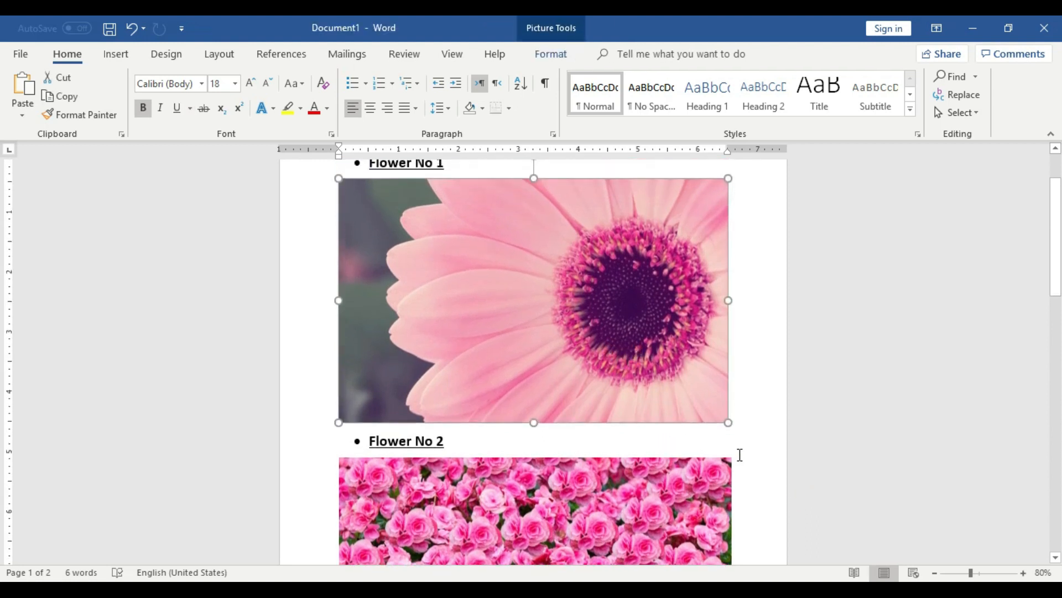
{"action": "mouse_move", "coordinate": [728, 423]}
{"action": "left_mouse_down"}
{"action": "mouse_move", "coordinate": [643, 379]}
{"action": "mouse_move", "coordinate": [716, 424]}
{"action": "left_mouse_up"}
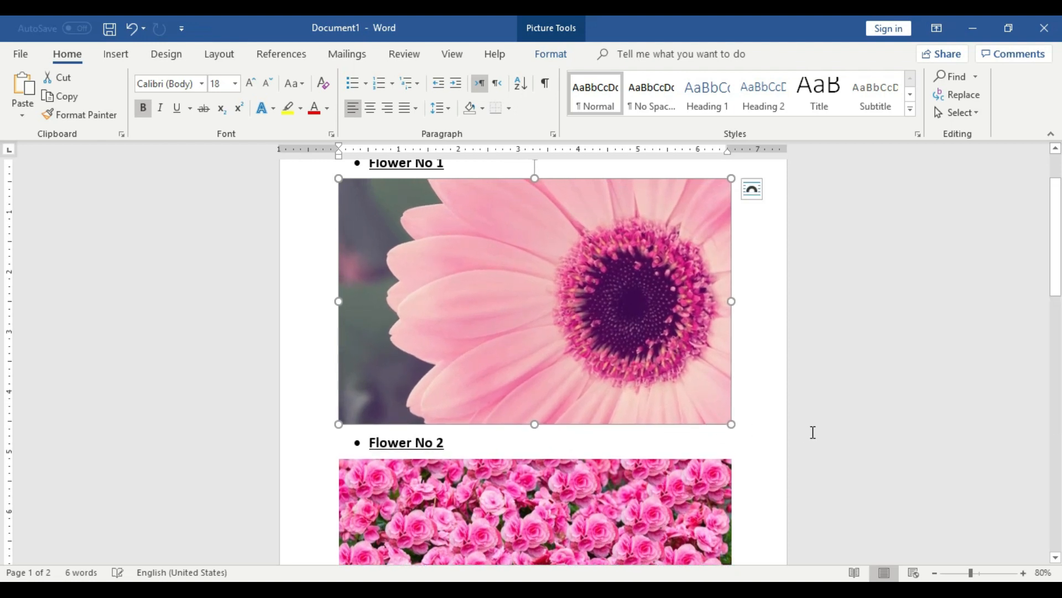
{"action": "left_click", "coordinate": [811, 432]}
- Shrink the Flower No 2 picture from its corner and enlarge it again to about the width of the text area
{"action": "scroll", "coordinate": [812, 431], "scroll_direction": "down", "scroll_amount": 3}
{"action": "left_click", "coordinate": [635, 443]}
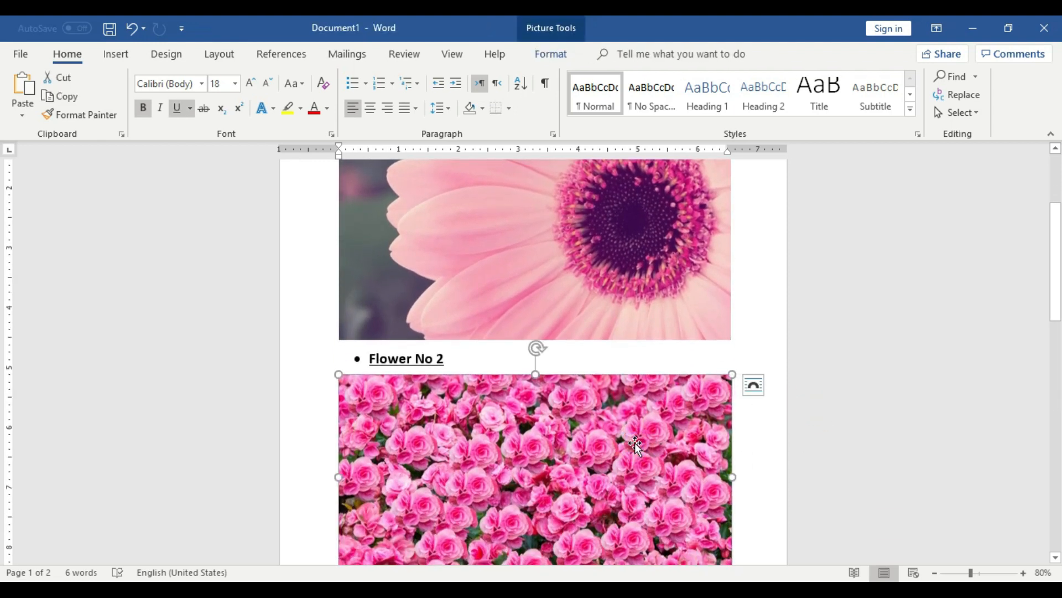
{"action": "scroll", "coordinate": [636, 443], "scroll_direction": "down", "scroll_amount": 3}
{"action": "left_click", "coordinate": [797, 391]}
{"action": "left_click", "coordinate": [529, 336]}
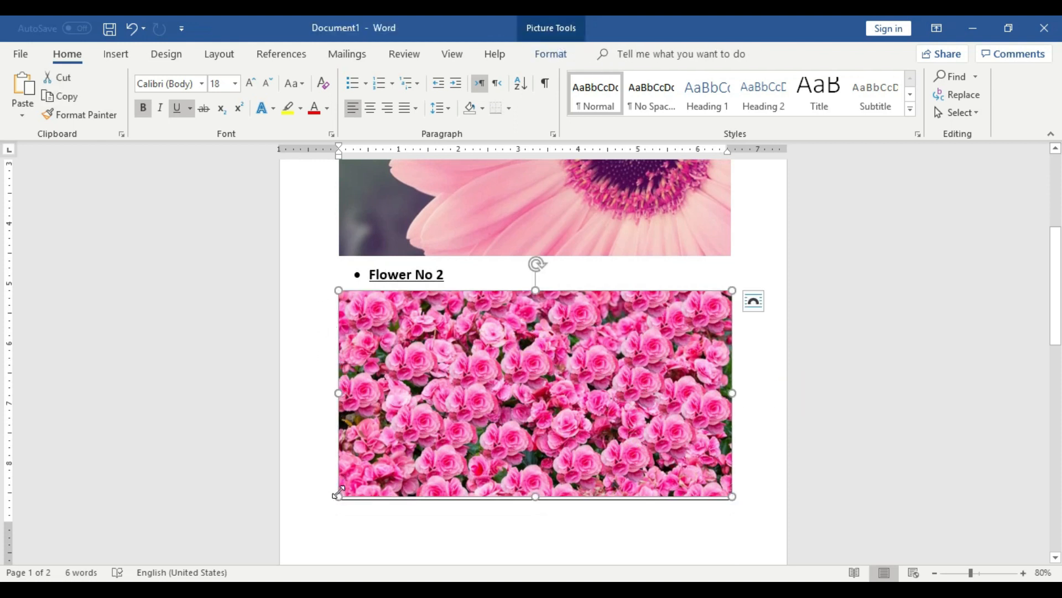
{"action": "left_click_drag", "start_coordinate": [732, 496], "coordinate": [542, 367]}
{"action": "left_click_drag", "start_coordinate": [631, 431], "coordinate": [727, 493]}
{"action": "left_click", "coordinate": [745, 455]}
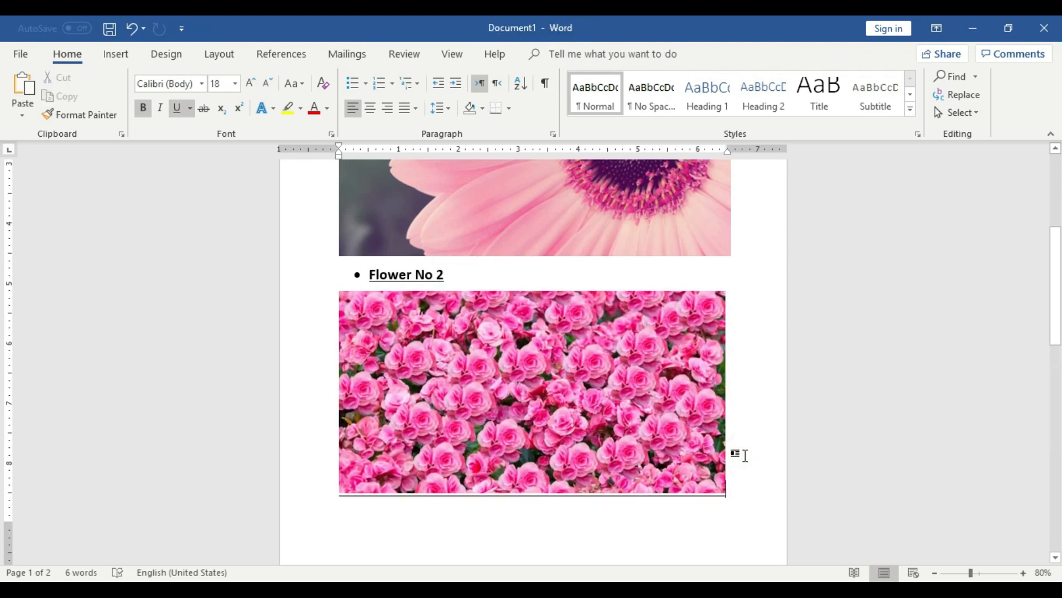
{"action": "scroll", "coordinate": [745, 455], "scroll_direction": "up", "scroll_amount": 6}
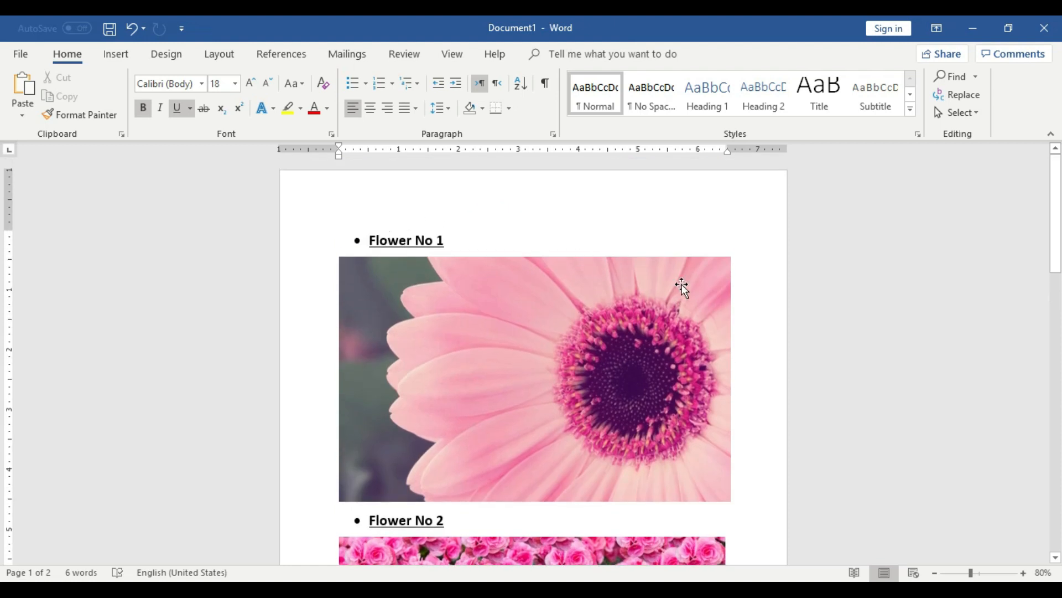
{"action": "scroll", "coordinate": [708, 406], "scroll_direction": "down", "scroll_amount": 1}
{"action": "scroll", "coordinate": [707, 410], "scroll_direction": "up", "scroll_amount": 1}
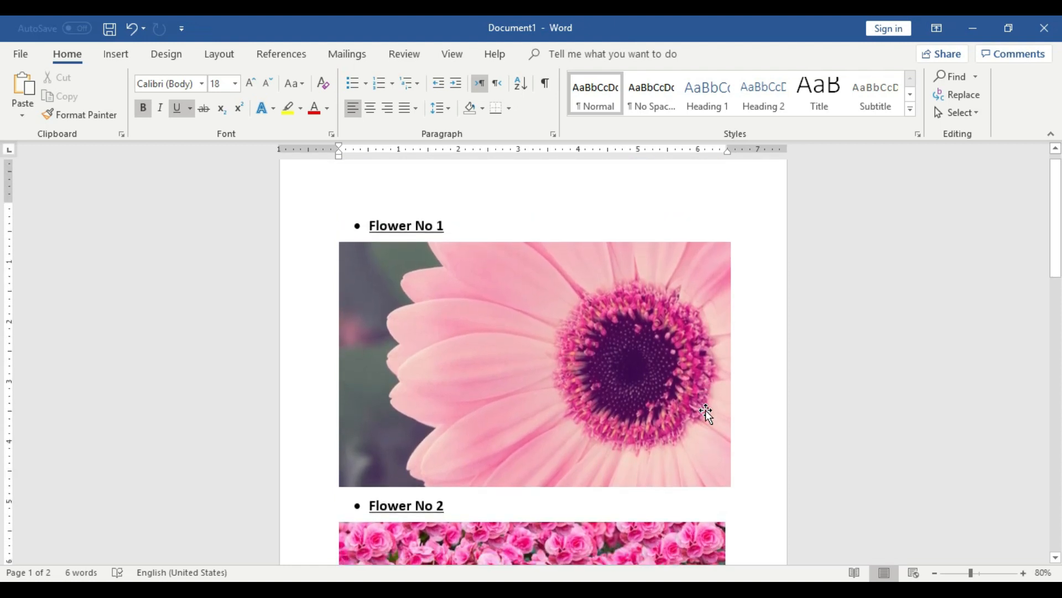
{"action": "scroll", "coordinate": [706, 410], "scroll_direction": "down", "scroll_amount": 7}
{"action": "scroll", "coordinate": [721, 409], "scroll_direction": "up", "scroll_amount": 1}
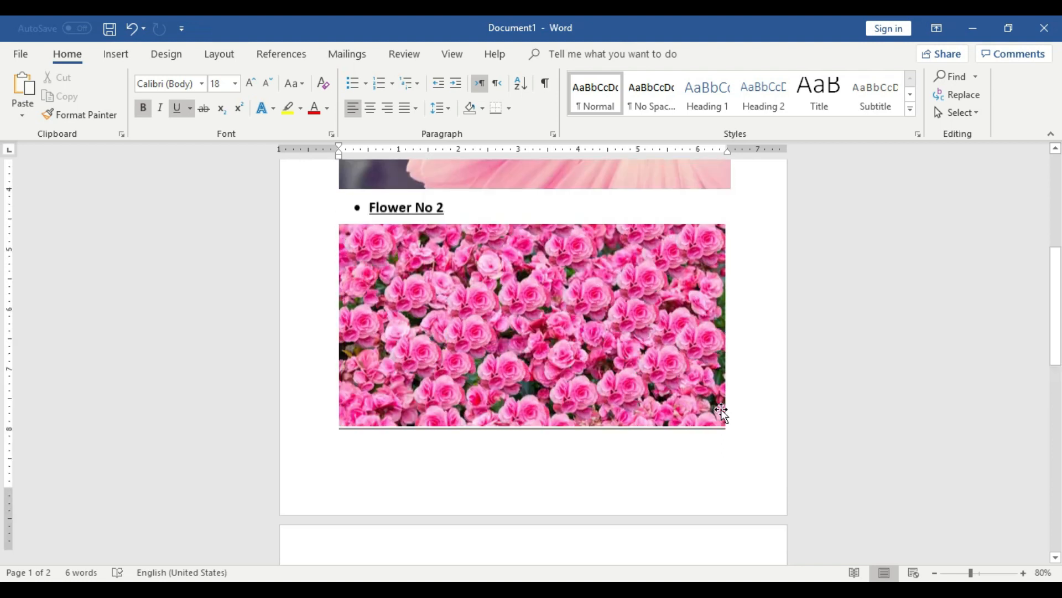
- Copy the underlined "Flower No 2" bullet heading and paste it at the start of the second page
{"action": "scroll", "coordinate": [722, 409], "scroll_direction": "up", "scroll_amount": 1}
{"action": "left_click_drag", "start_coordinate": [452, 238], "coordinate": [385, 238]}
{"action": "right_click", "coordinate": [385, 237]}
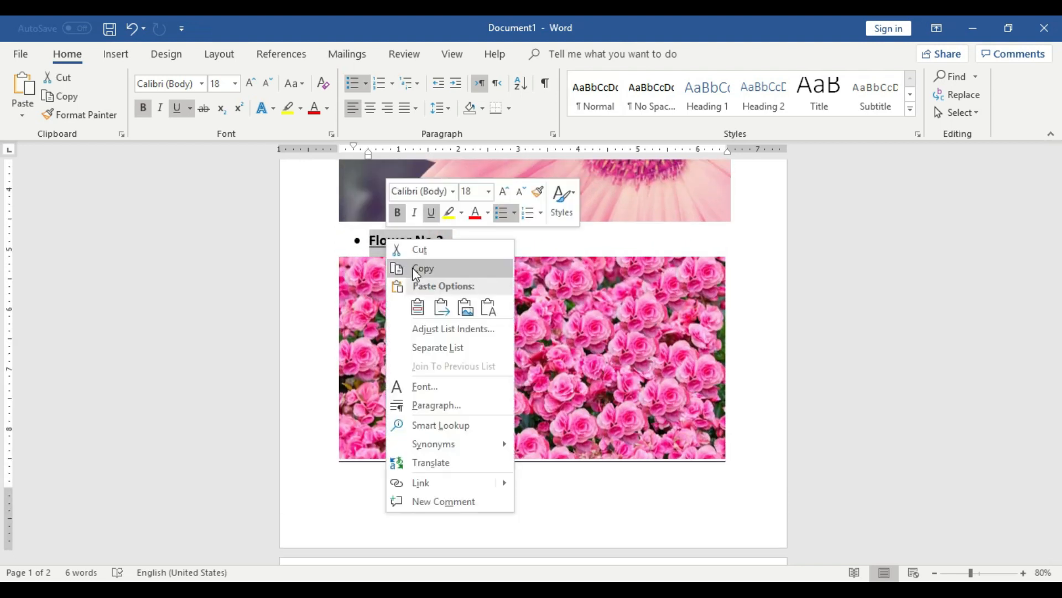
{"action": "left_click", "coordinate": [415, 270]}
{"action": "scroll", "coordinate": [484, 360], "scroll_direction": "down", "scroll_amount": 4}
{"action": "left_click", "coordinate": [453, 377]}
{"action": "right_click", "coordinate": [454, 396]}
{"action": "left_click", "coordinate": [479, 252]}
- Change the pasted heading to "Flower No 3" and start an unbulleted line beneath it
{"action": "left_click", "coordinate": [457, 406]}
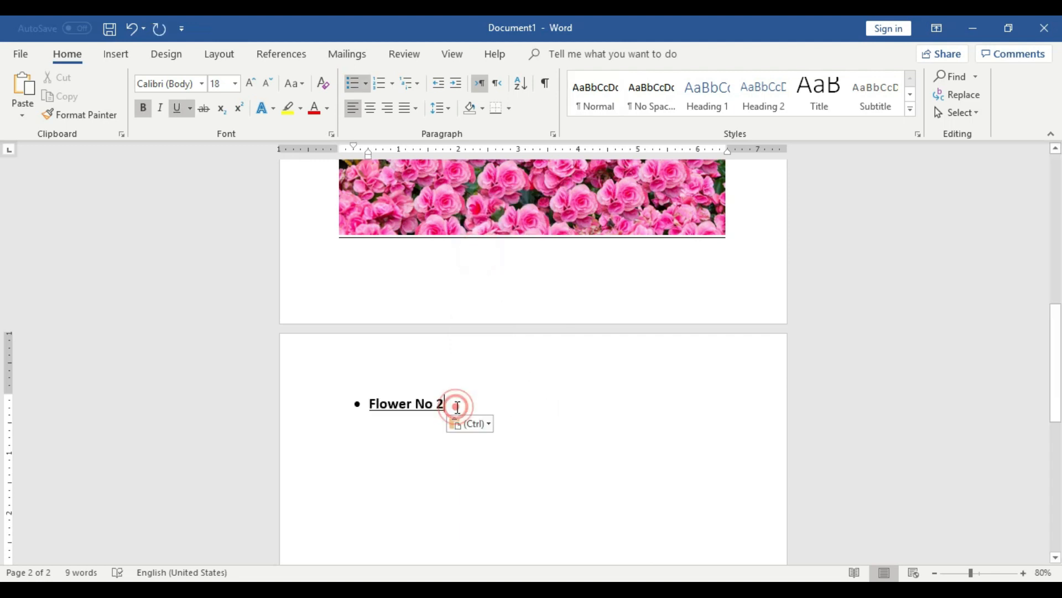
{"action": "key", "text": "BackSpace"}
{"action": "type", "text": "3"}
{"action": "key", "text": "Return"}
{"action": "key", "text": "Return"}
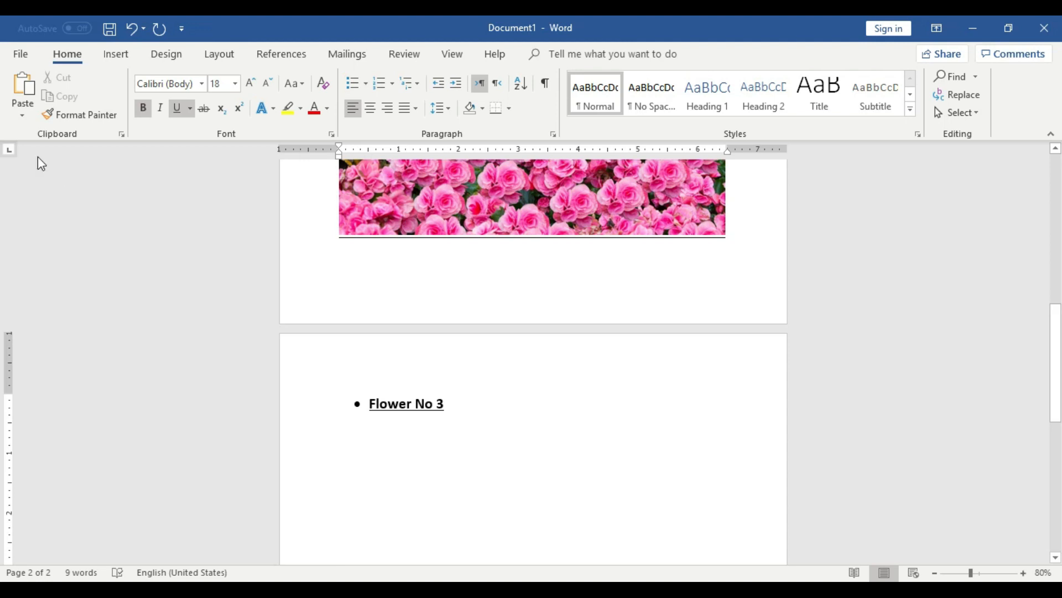
- Insert the blossom picture inline_image_preview from the folder 123 below the "Flower No 3" heading
{"action": "left_click", "coordinate": [114, 54]}
{"action": "left_click", "coordinate": [164, 76]}
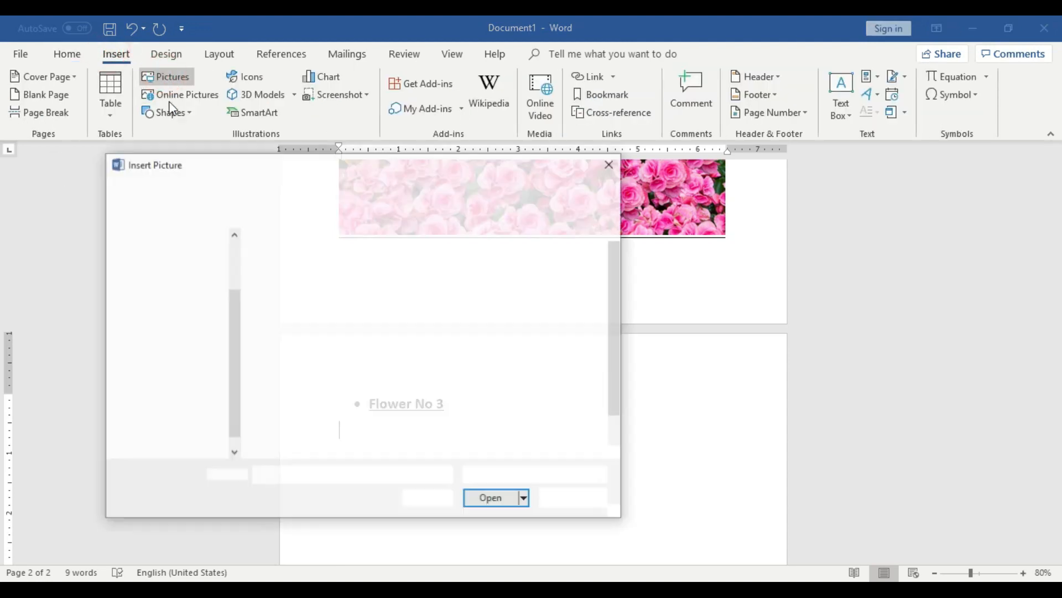
{"action": "left_click_drag", "start_coordinate": [612, 308], "coordinate": [612, 327]}
{"action": "left_click", "coordinate": [571, 360]}
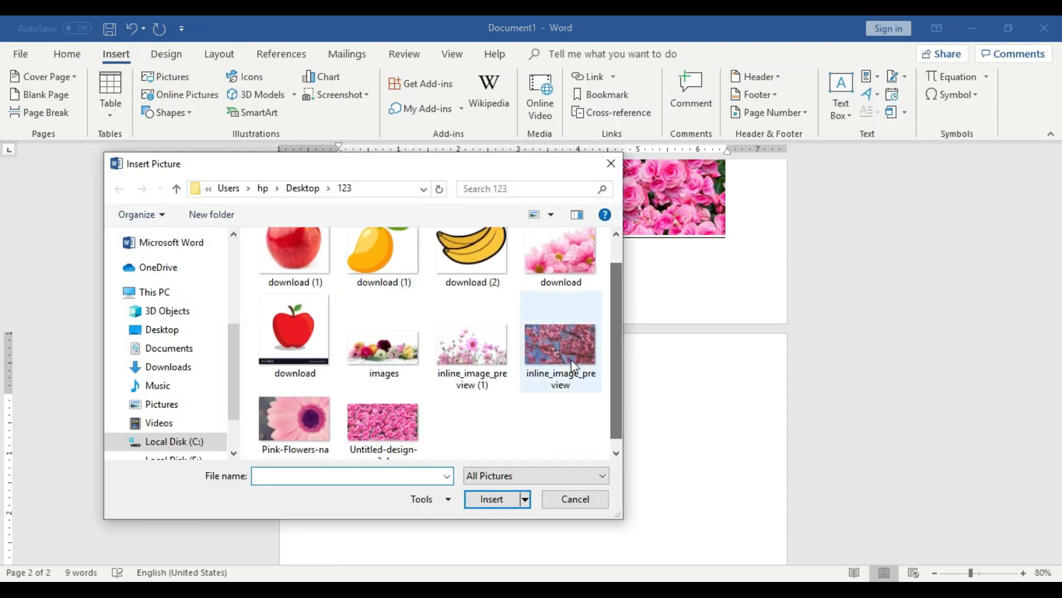
{"action": "left_click", "coordinate": [503, 498]}
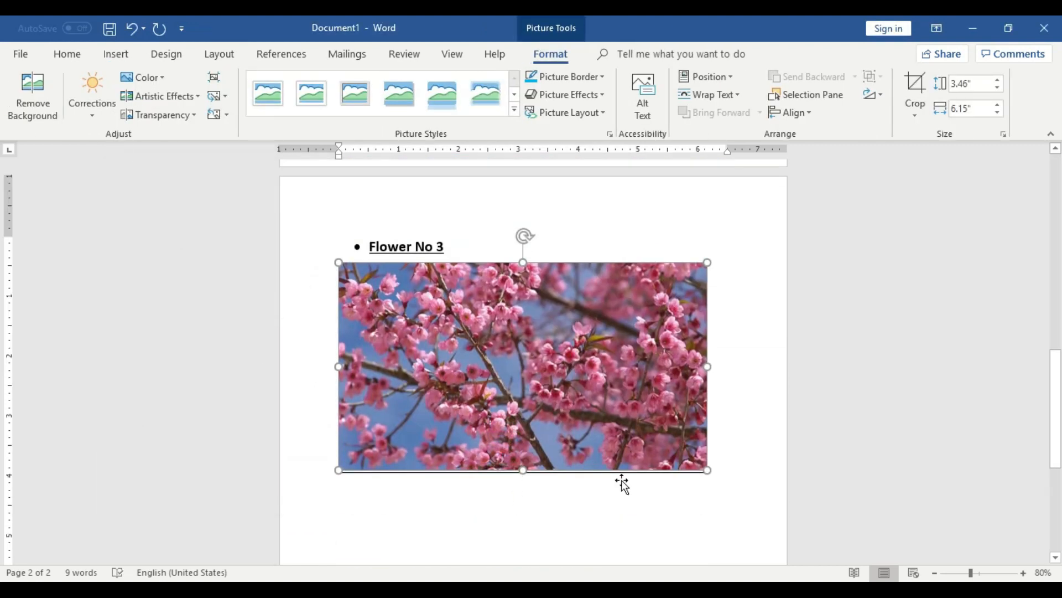
- Enlarge the Flower No 3 picture proportionally to about 3.68" high and 6.53" wide to match the other pictures' width
{"action": "scroll", "coordinate": [621, 481], "scroll_direction": "up", "scroll_amount": 3}
{"action": "scroll", "coordinate": [622, 482], "scroll_direction": "down", "scroll_amount": 1}
{"action": "scroll", "coordinate": [622, 482], "scroll_direction": "down", "scroll_amount": 5}
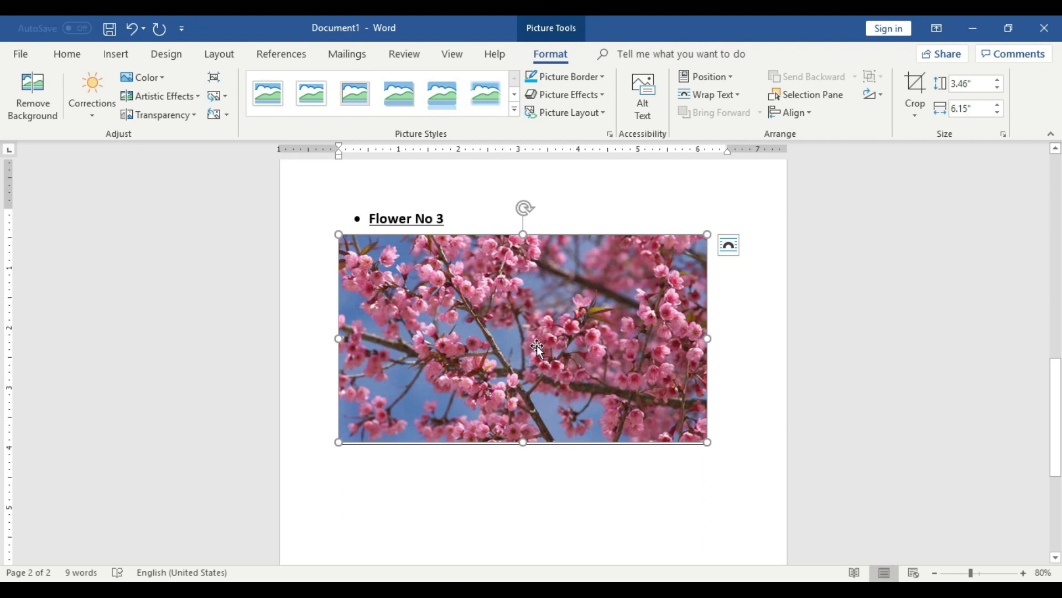
{"action": "left_click_drag", "start_coordinate": [707, 442], "coordinate": [647, 455]}
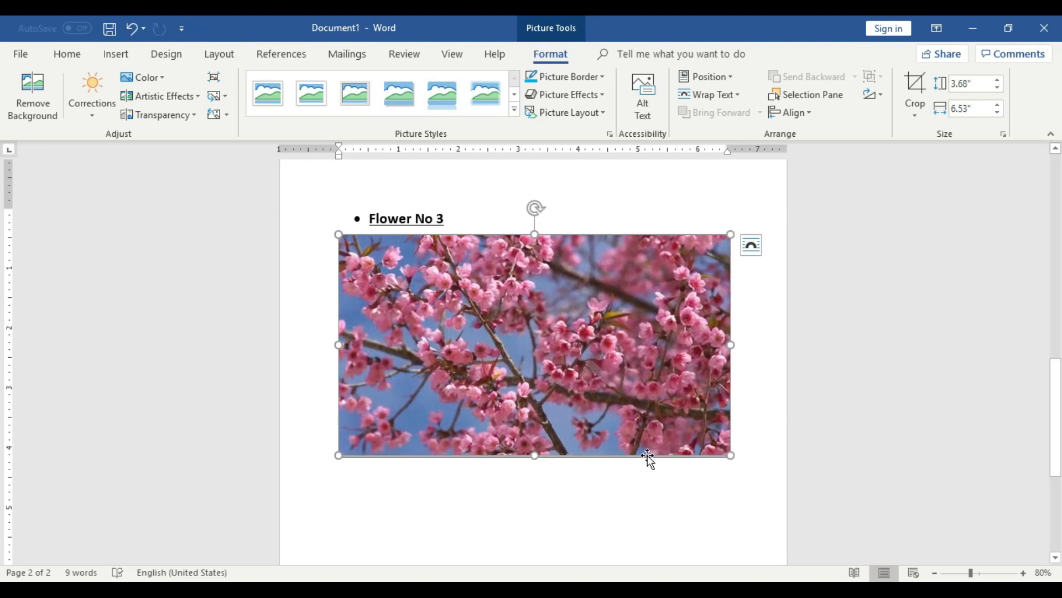
{"action": "scroll", "coordinate": [637, 434], "scroll_direction": "up", "scroll_amount": 12}
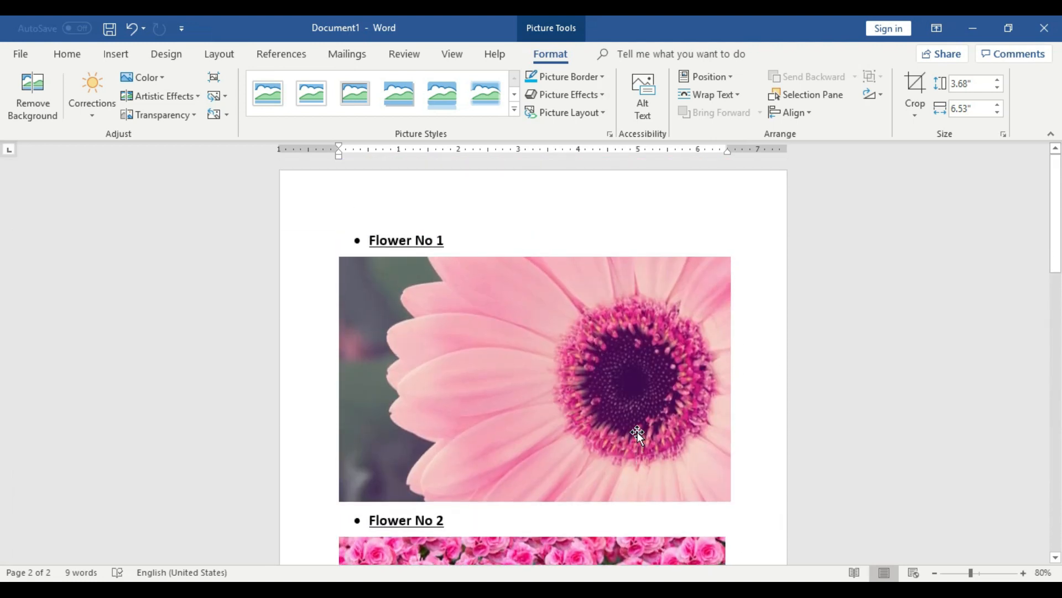
{"action": "scroll", "coordinate": [637, 434], "scroll_direction": "down", "scroll_amount": 12}
{"action": "scroll", "coordinate": [636, 432], "scroll_direction": "down", "scroll_amount": 3}
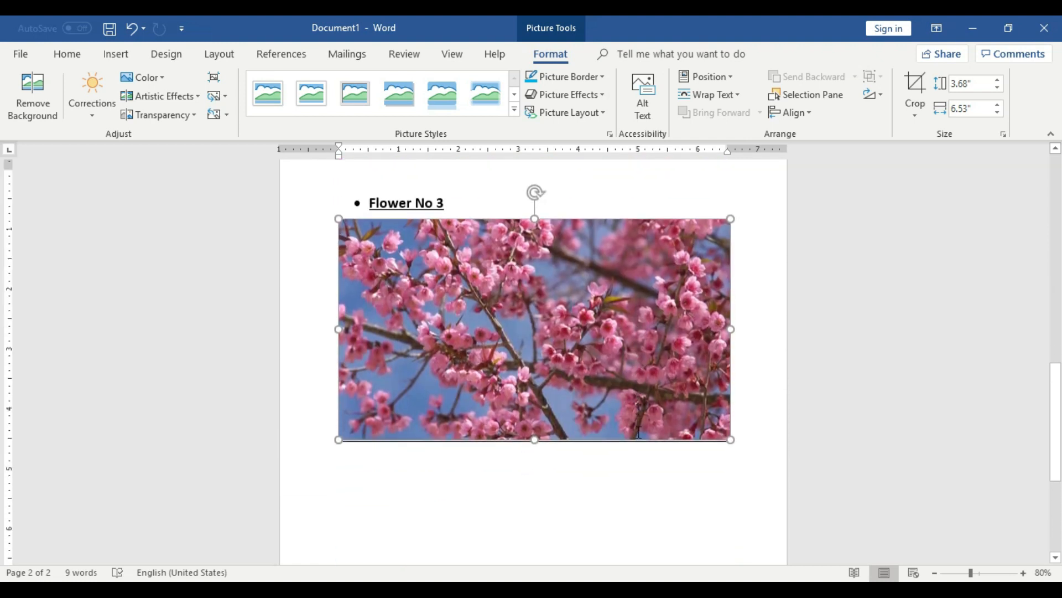
- Insert a 3x1 table on a new line below the Flower No 3 picture and enlarge it, making its row much taller
{"action": "left_click", "coordinate": [739, 396]}
{"action": "key", "text": "Return"}
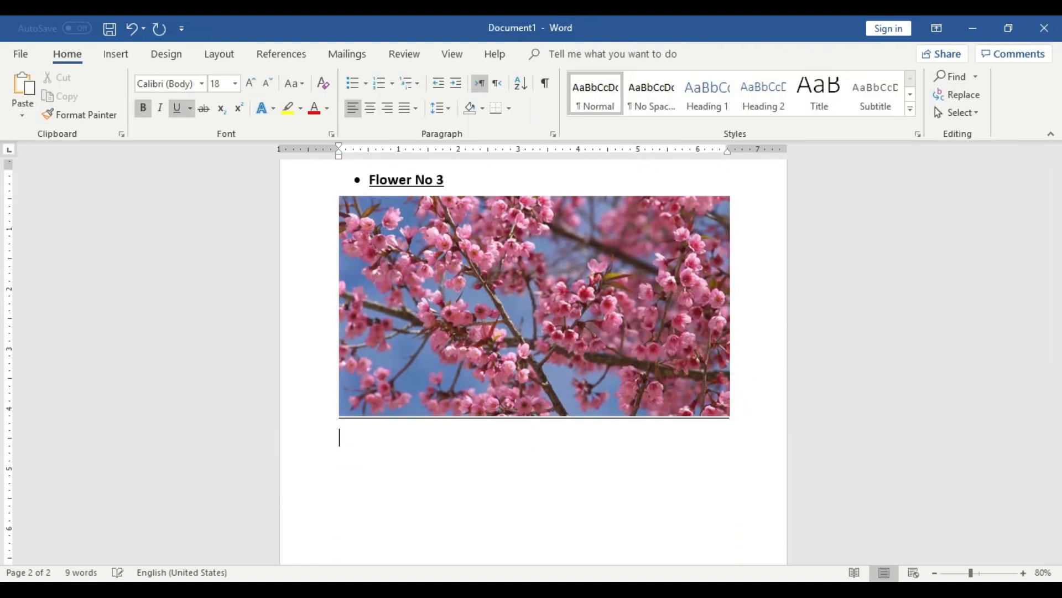
{"action": "scroll", "coordinate": [534, 288], "scroll_direction": "down", "scroll_amount": 2}
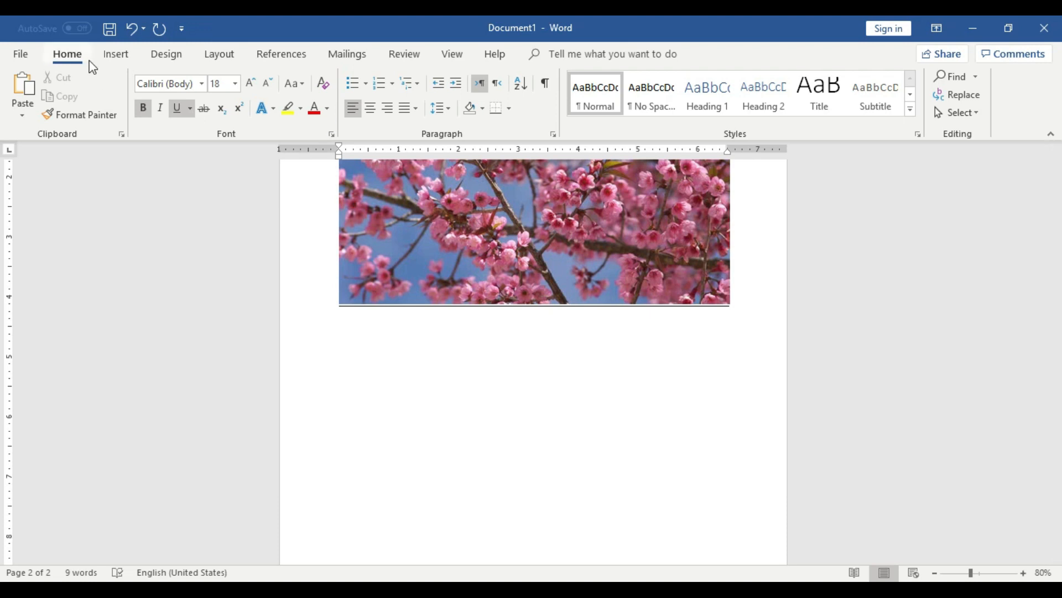
{"action": "left_click", "coordinate": [104, 54]}
{"action": "left_click", "coordinate": [110, 96]}
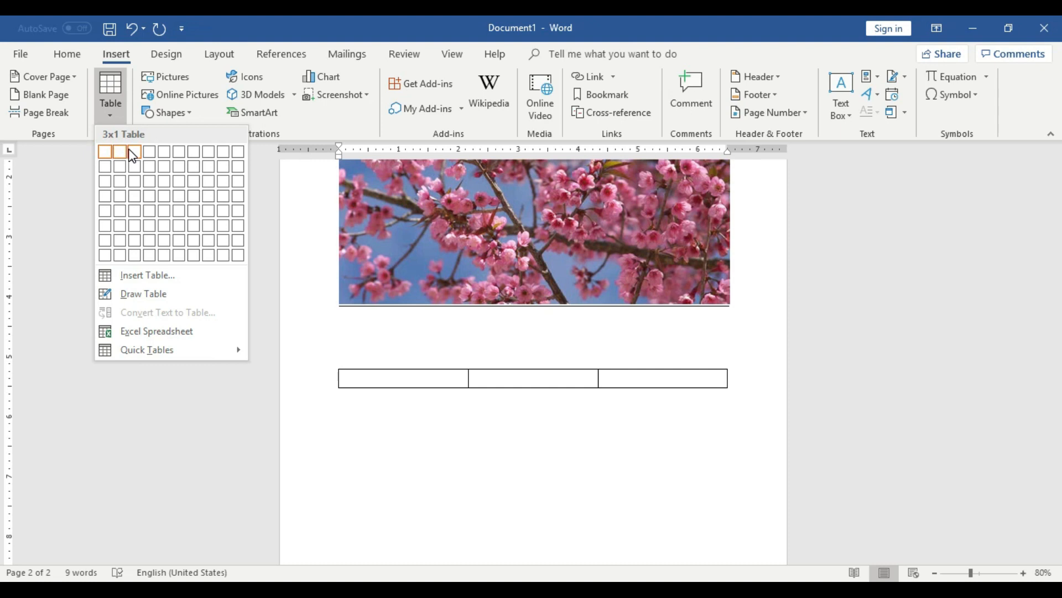
{"action": "left_click", "coordinate": [133, 153]}
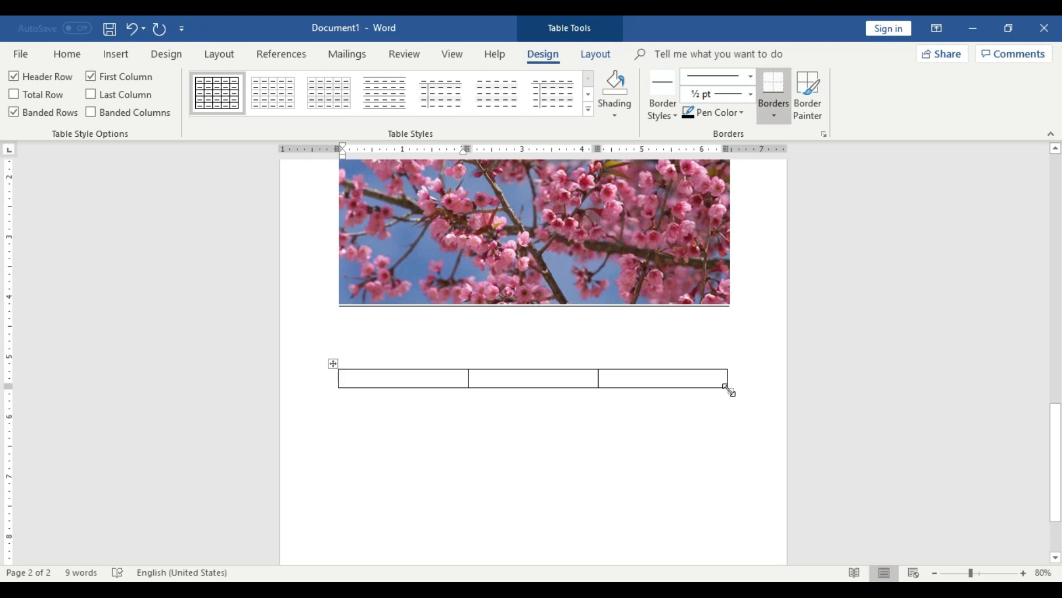
{"action": "mouse_move", "coordinate": [730, 391]}
{"action": "left_mouse_down"}
{"action": "mouse_move", "coordinate": [734, 526]}
{"action": "mouse_move", "coordinate": [763, 538]}
{"action": "mouse_move", "coordinate": [745, 517]}
{"action": "mouse_move", "coordinate": [753, 491]}
{"action": "mouse_move", "coordinate": [756, 526]}
{"action": "mouse_move", "coordinate": [719, 529]}
{"action": "mouse_move", "coordinate": [767, 527]}
{"action": "left_mouse_up"}
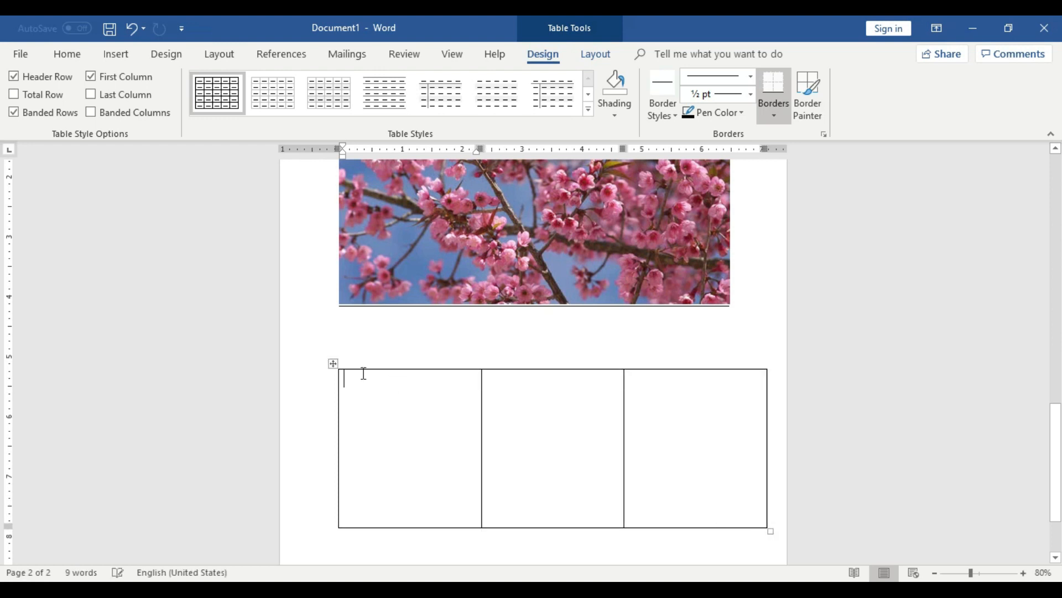
- Centre the whole table on the page and enlarge it slightly in width and height
{"action": "left_click", "coordinate": [332, 364]}
{"action": "left_click", "coordinate": [65, 55]}
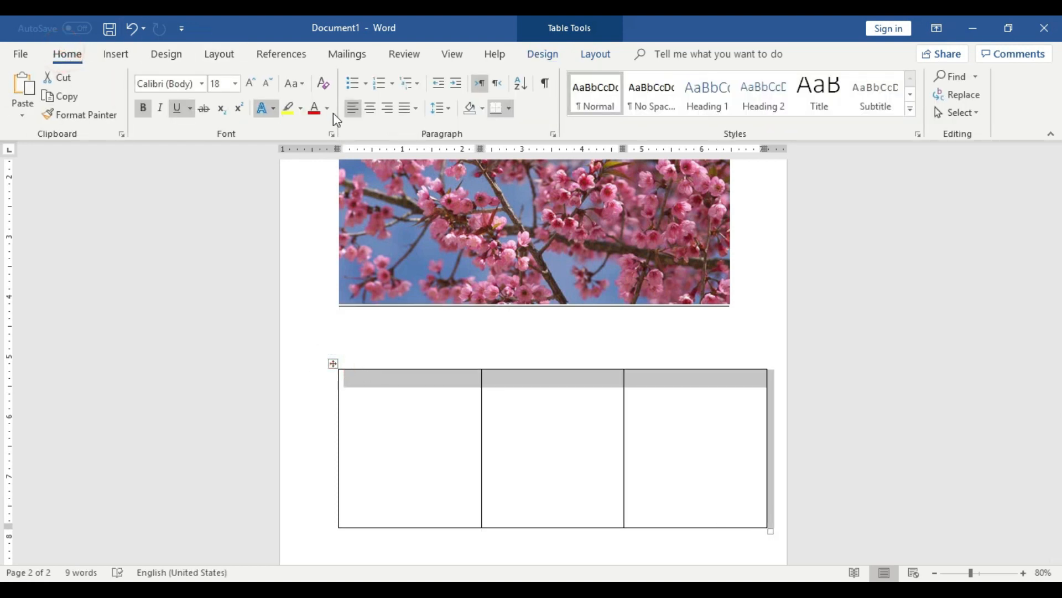
{"action": "left_click", "coordinate": [369, 109]}
{"action": "left_click", "coordinate": [675, 415]}
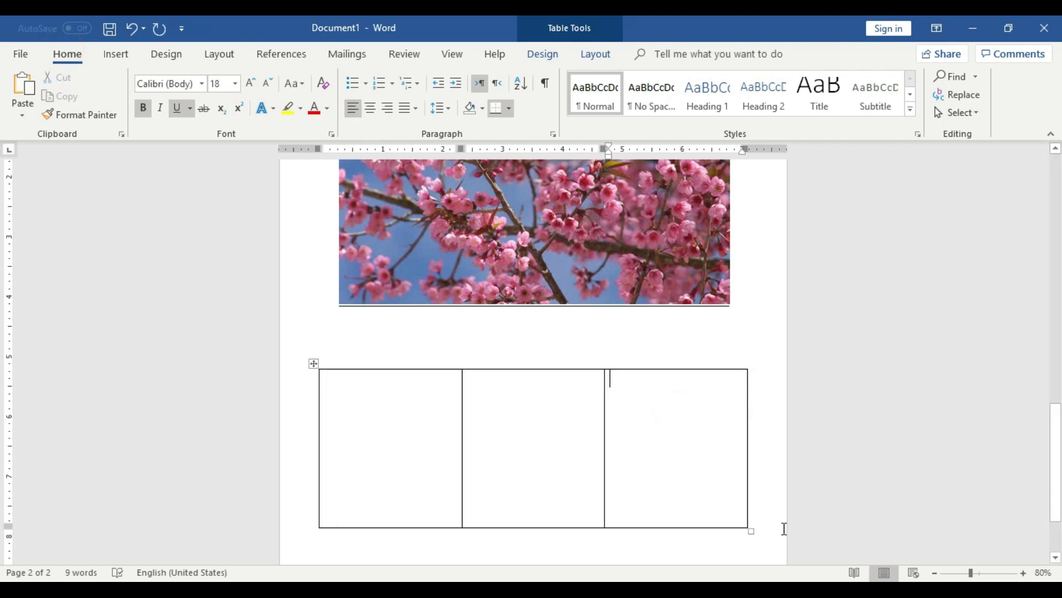
{"action": "left_click_drag", "start_coordinate": [750, 533], "coordinate": [761, 539]}
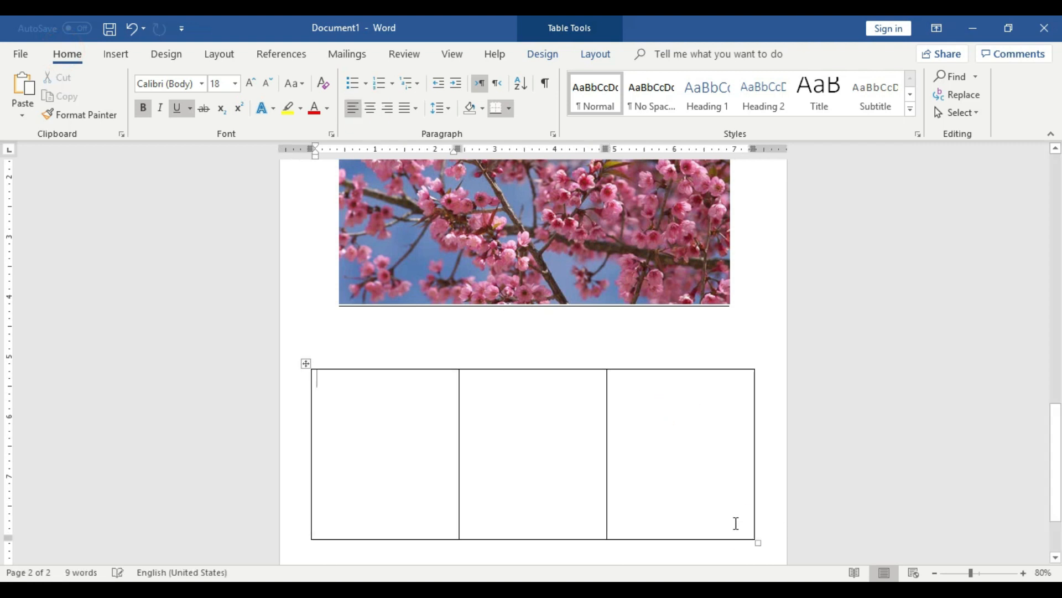
- Enter "Apple" in the table's first cell and centre the text
{"action": "left_click", "coordinate": [425, 438]}
{"action": "left_click", "coordinate": [531, 434]}
{"action": "left_click", "coordinate": [656, 431]}
{"action": "left_click", "coordinate": [364, 395]}
{"action": "type", "text": "App"}
{"action": "left_click_drag", "start_coordinate": [364, 395], "coordinate": [317, 379]}
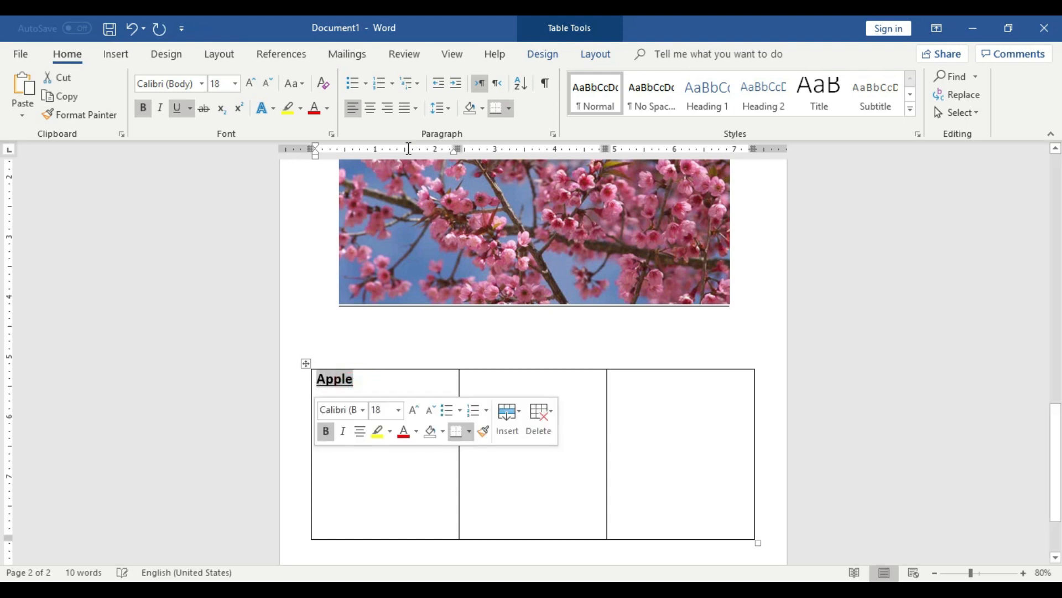
{"action": "left_click", "coordinate": [370, 108]}
- Enter "Mango" in the table's second cell and "Banana" in the third
{"action": "left_click", "coordinate": [515, 385]}
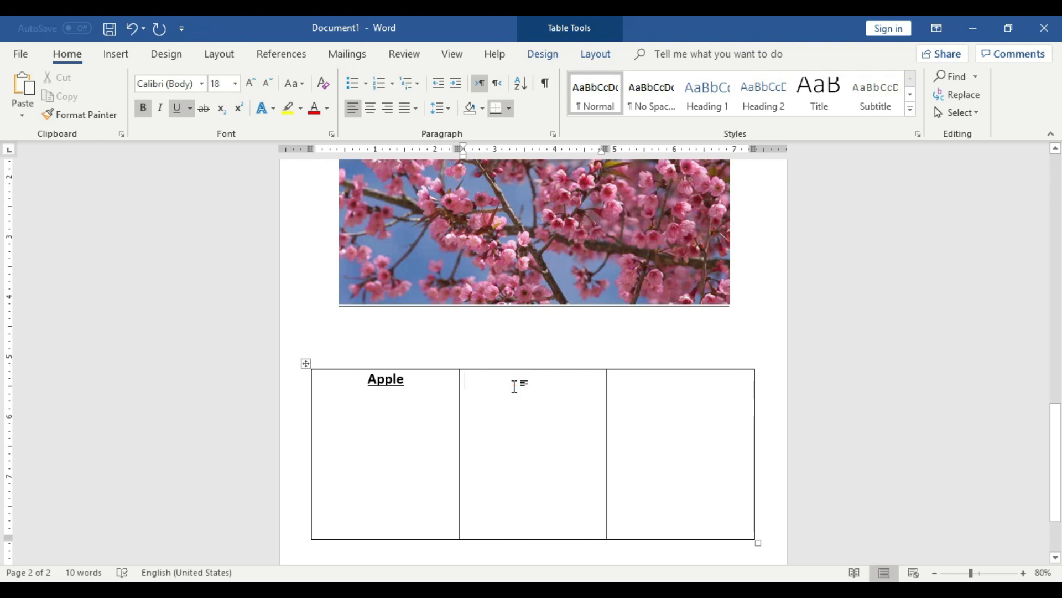
{"action": "type", "text": "Mango"}
{"action": "left_click", "coordinate": [652, 387]}
{"action": "type", "text": "Banana"}
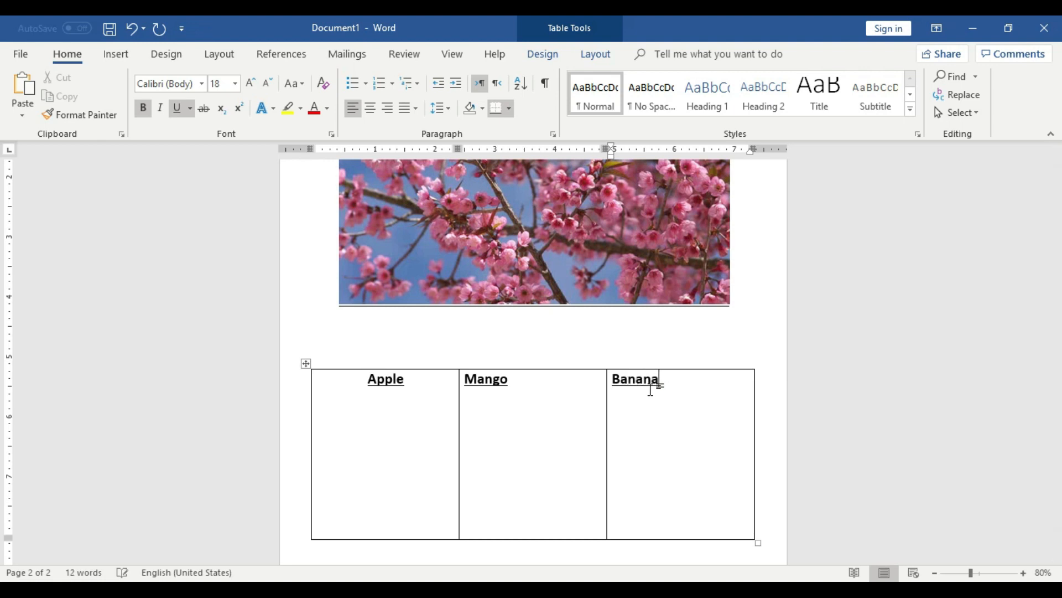
- Centre the text of all three fruit headings in their table cells
{"action": "left_click", "coordinate": [650, 407]}
{"action": "left_click", "coordinate": [549, 412]}
{"action": "left_click", "coordinate": [668, 379]}
{"action": "left_click_drag", "start_coordinate": [564, 375], "coordinate": [405, 375]}
{"action": "left_click", "coordinate": [370, 108]}
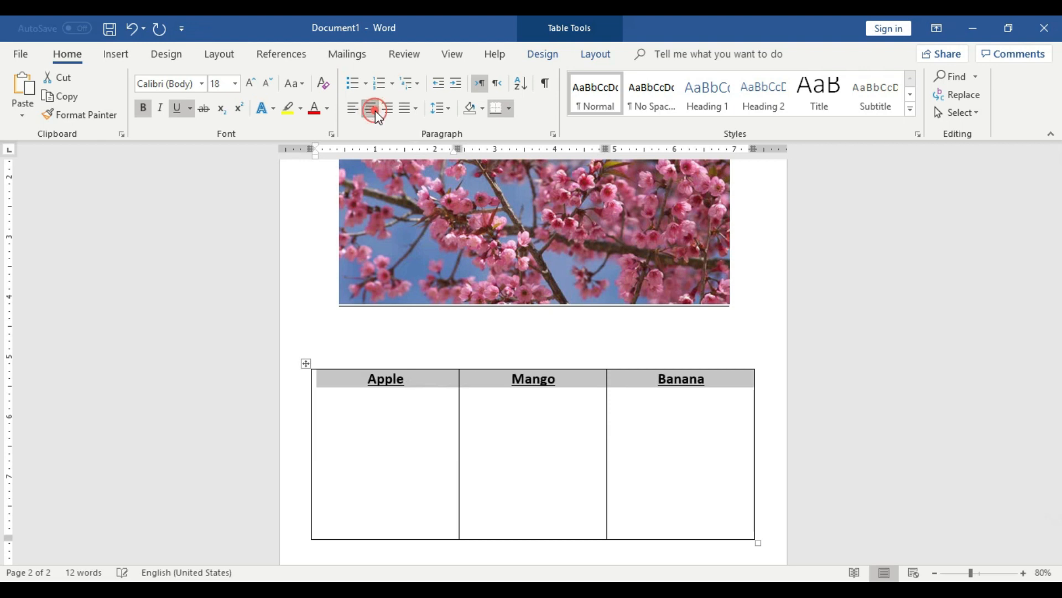
- Insert the red apple picture "download" on a new line beneath the Apple heading in the table
{"action": "left_click", "coordinate": [560, 462]}
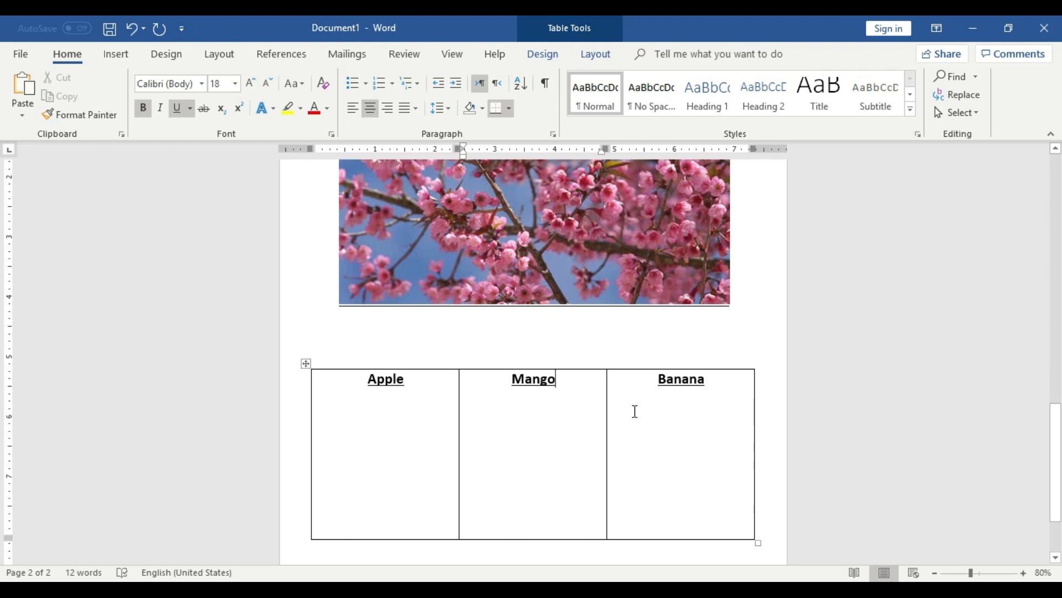
{"action": "left_click", "coordinate": [420, 380]}
{"action": "key", "text": "Return"}
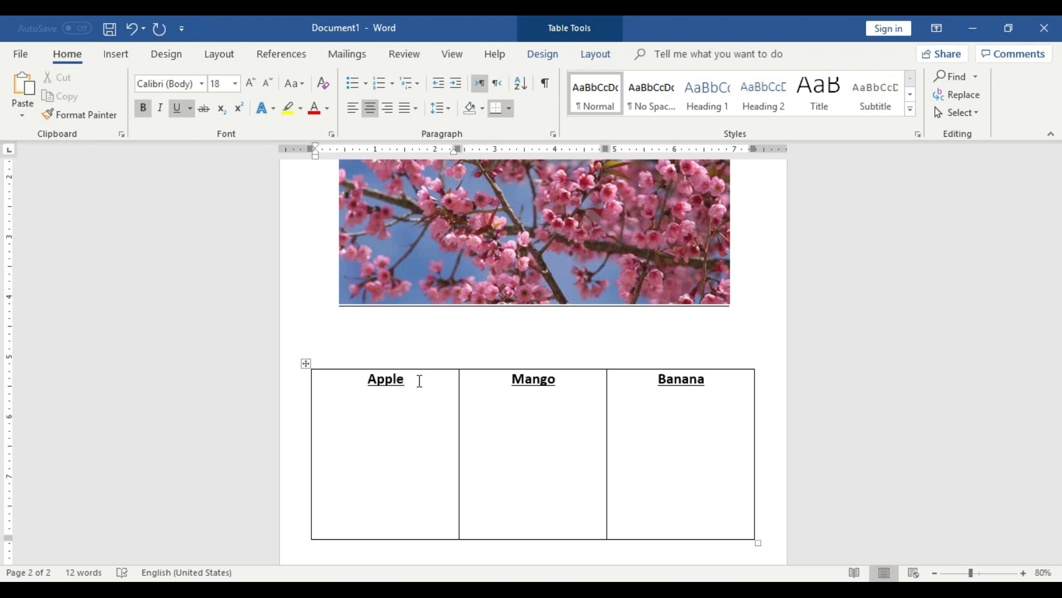
{"action": "left_click", "coordinate": [118, 54]}
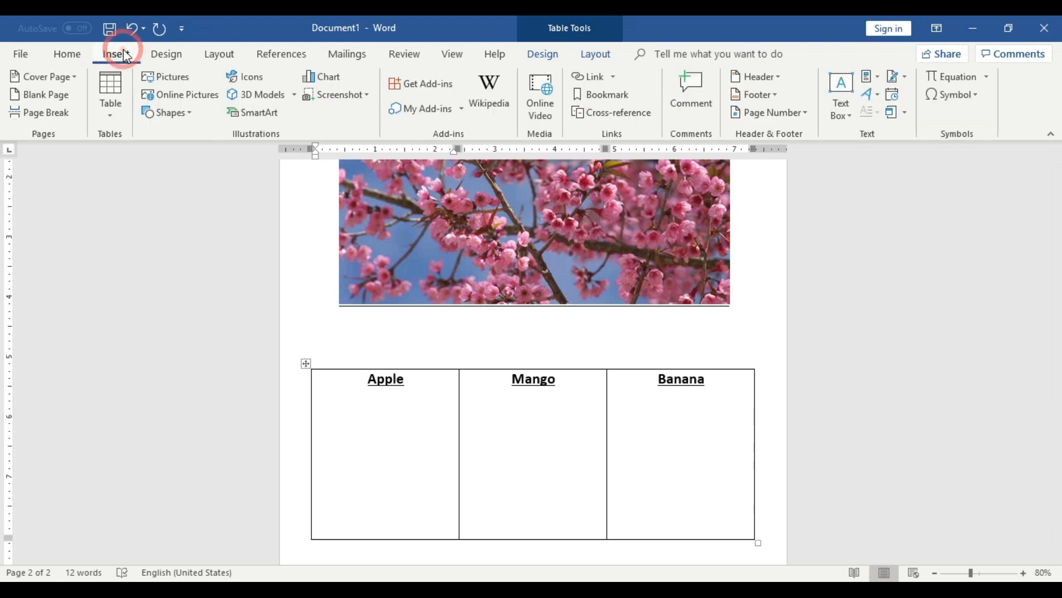
{"action": "left_click", "coordinate": [174, 81]}
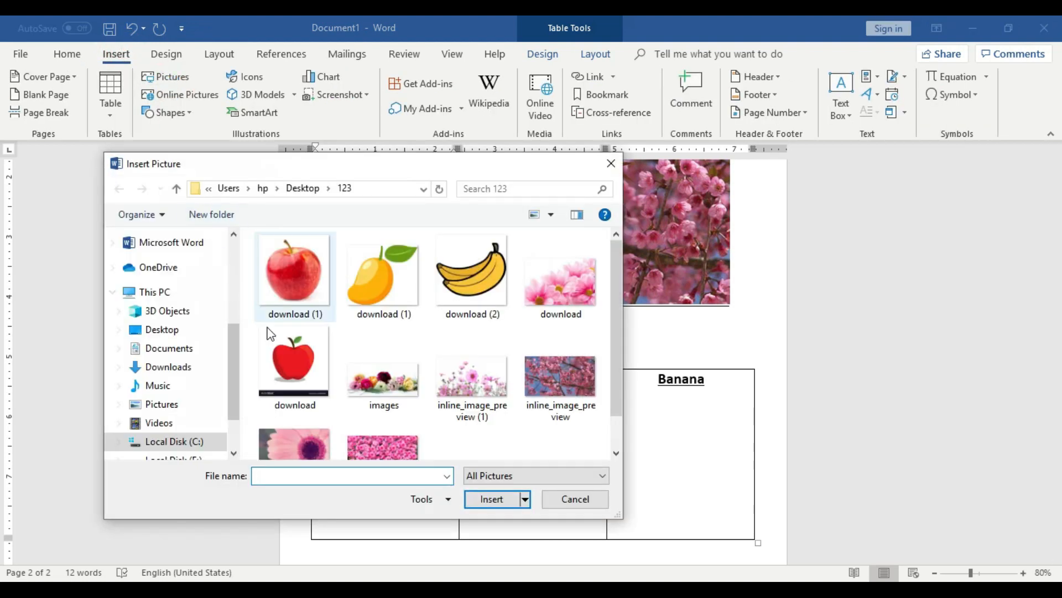
{"action": "left_click", "coordinate": [303, 270]}
{"action": "left_click", "coordinate": [310, 368]}
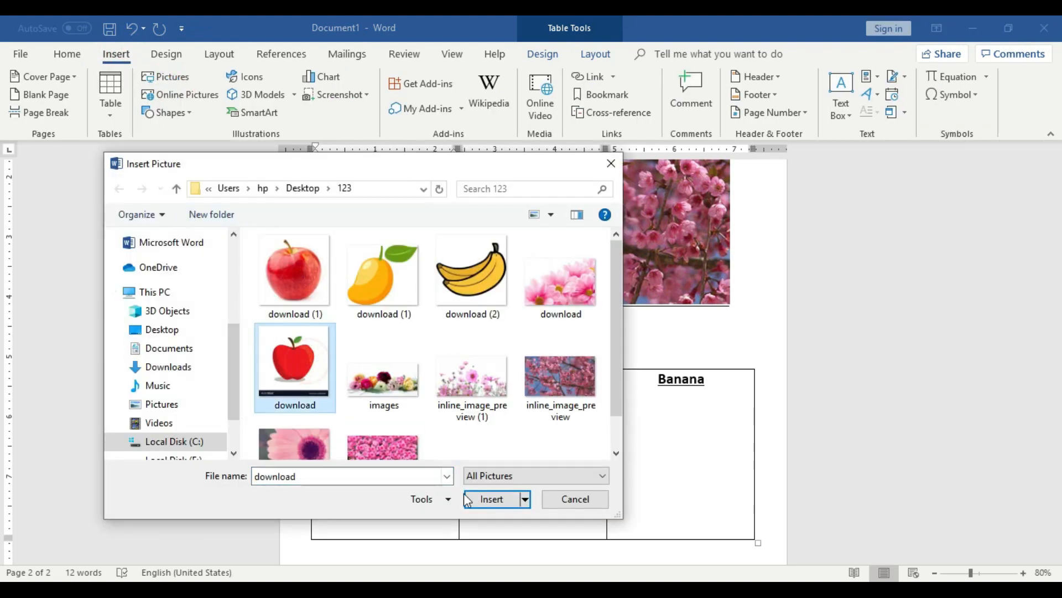
{"action": "left_click", "coordinate": [490, 499]}
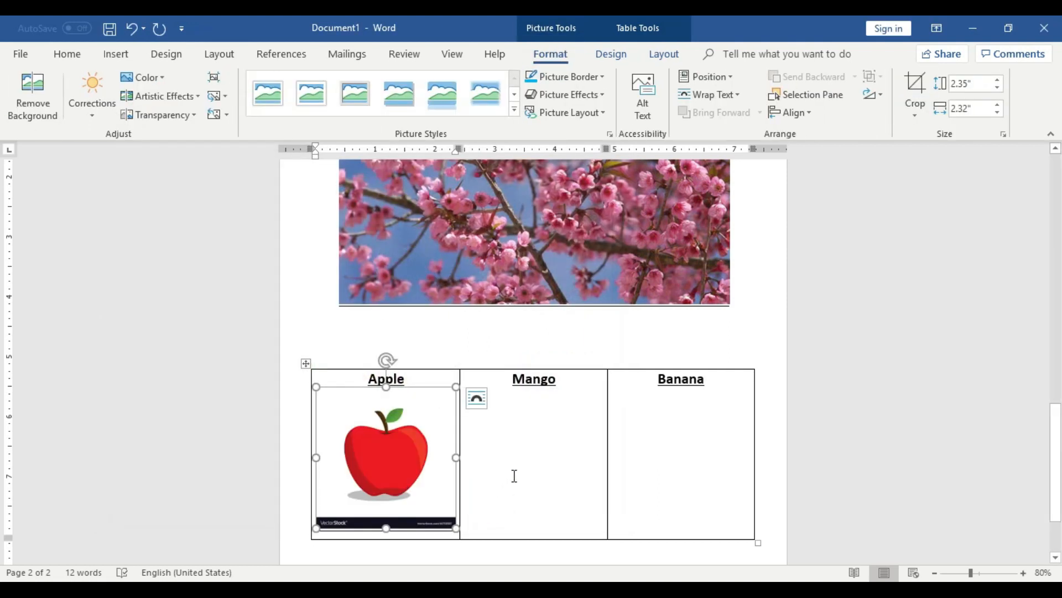
- Insert the mango picture "download (1)" on a new line beneath the Mango heading
{"action": "left_click", "coordinate": [508, 465]}
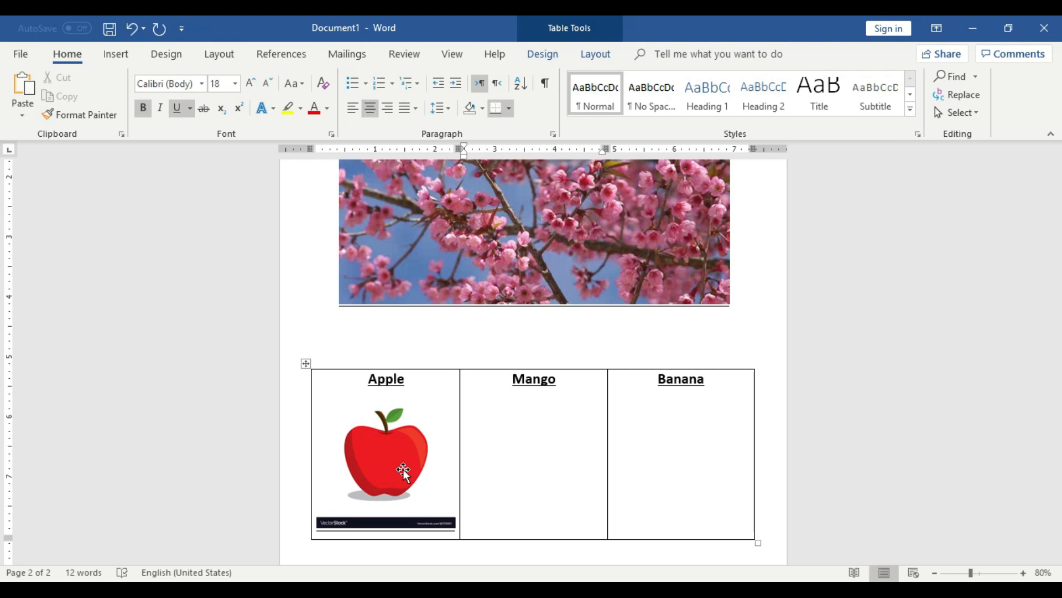
{"action": "left_click", "coordinate": [578, 380]}
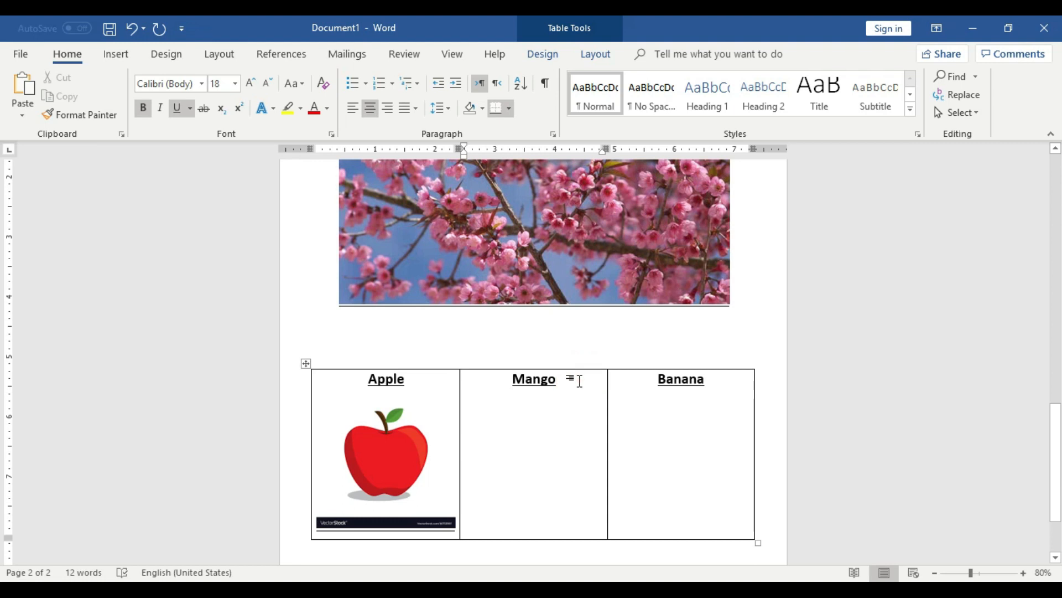
{"action": "left_click", "coordinate": [116, 54]}
{"action": "left_click", "coordinate": [166, 76]}
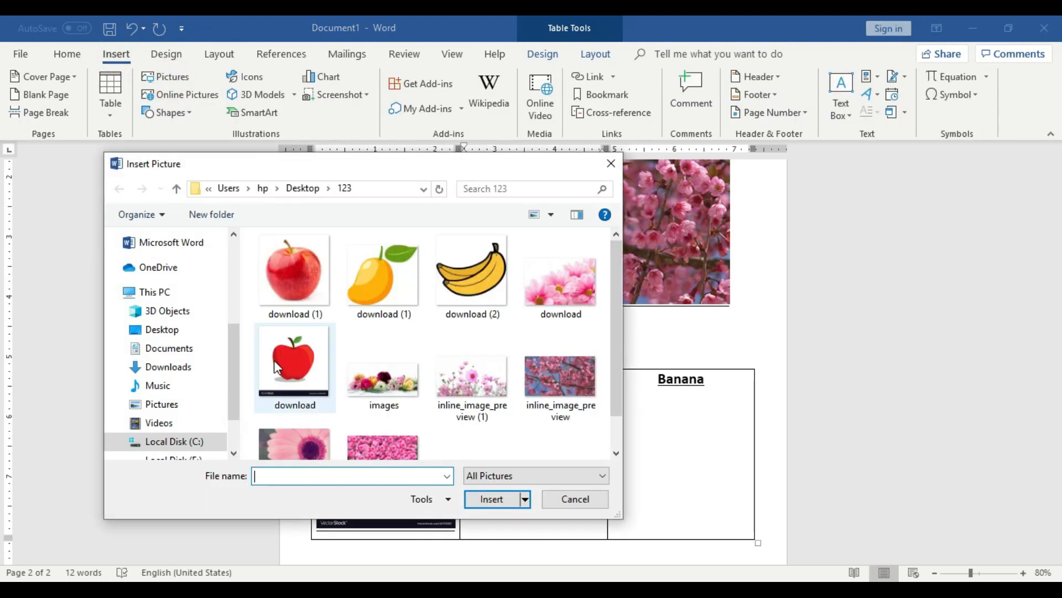
{"action": "left_click", "coordinate": [388, 300]}
{"action": "left_click", "coordinate": [492, 499]}
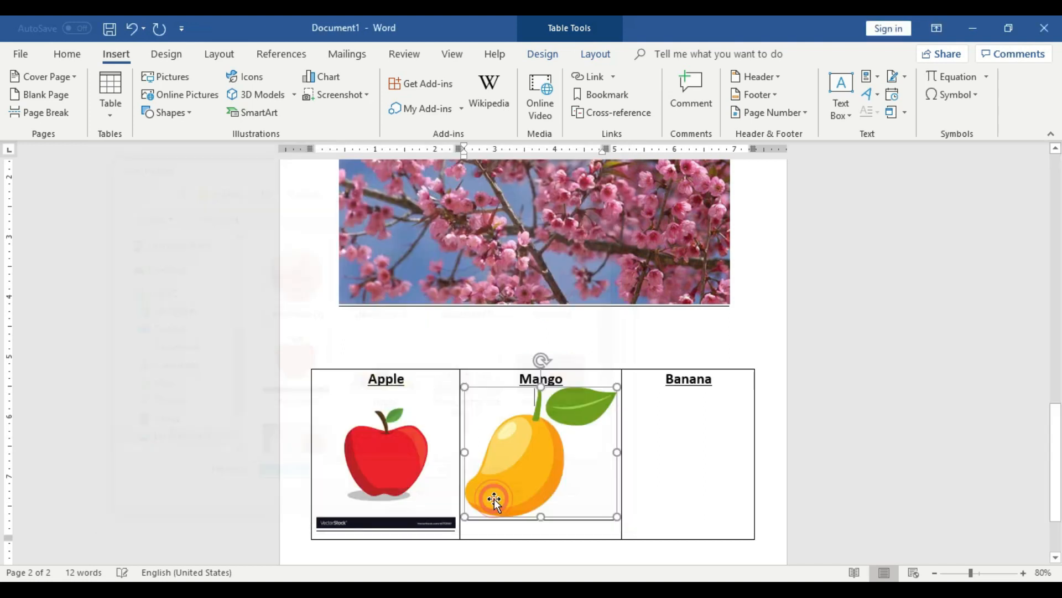
- Stretch the mango picture's height slightly to match the apple picture beside it
{"action": "left_click", "coordinate": [670, 459]}
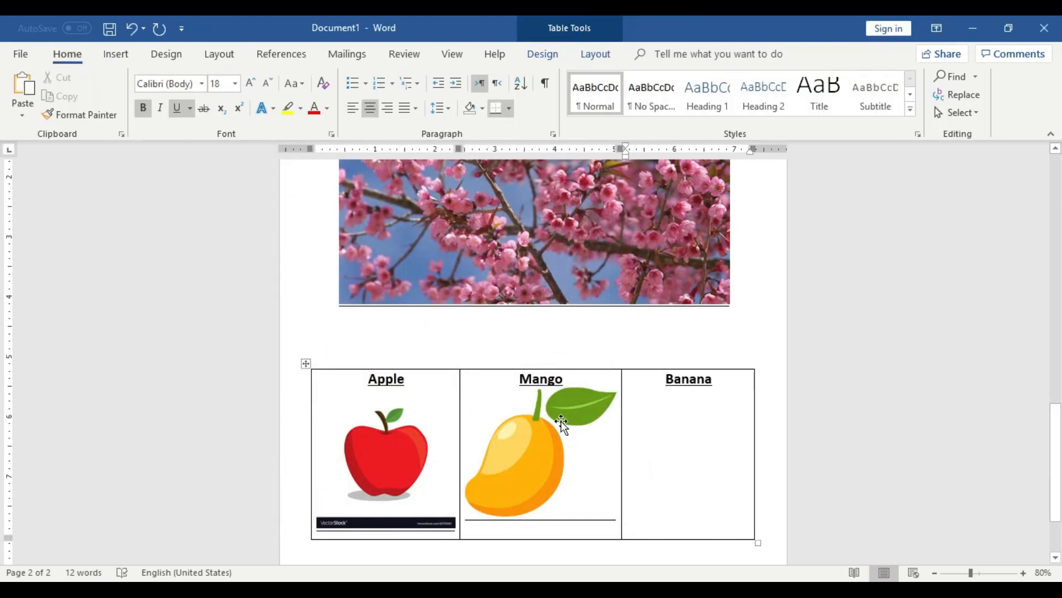
{"action": "left_click", "coordinate": [414, 411]}
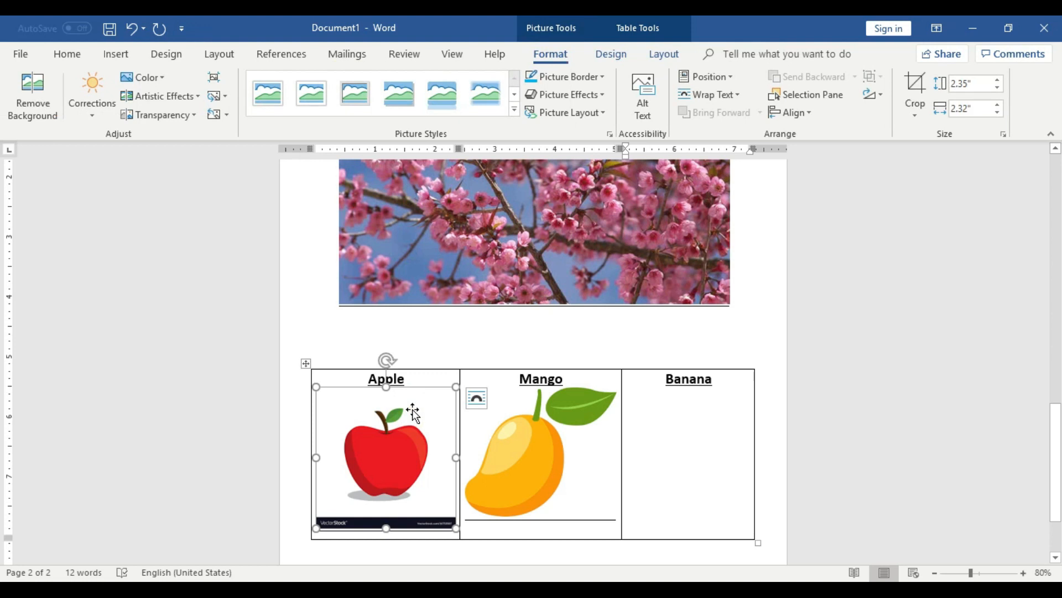
{"action": "left_click", "coordinate": [555, 464]}
{"action": "left_click_drag", "start_coordinate": [539, 456], "coordinate": [540, 471]}
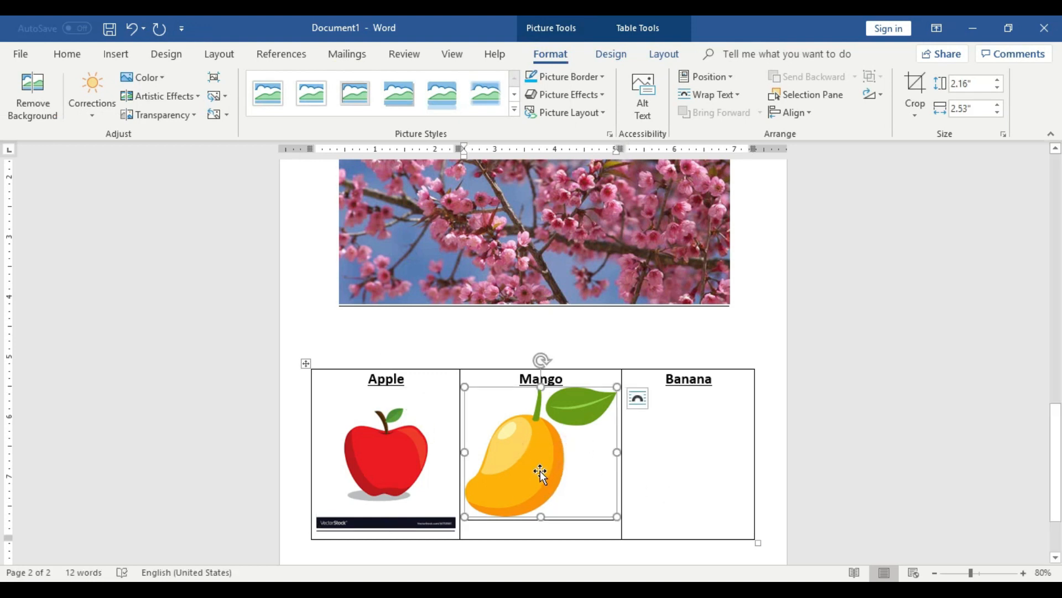
{"action": "left_click_drag", "start_coordinate": [541, 516], "coordinate": [544, 529]}
- Insert the banana picture "download (2)" on a new line beneath the Banana heading
{"action": "left_click", "coordinate": [669, 486]}
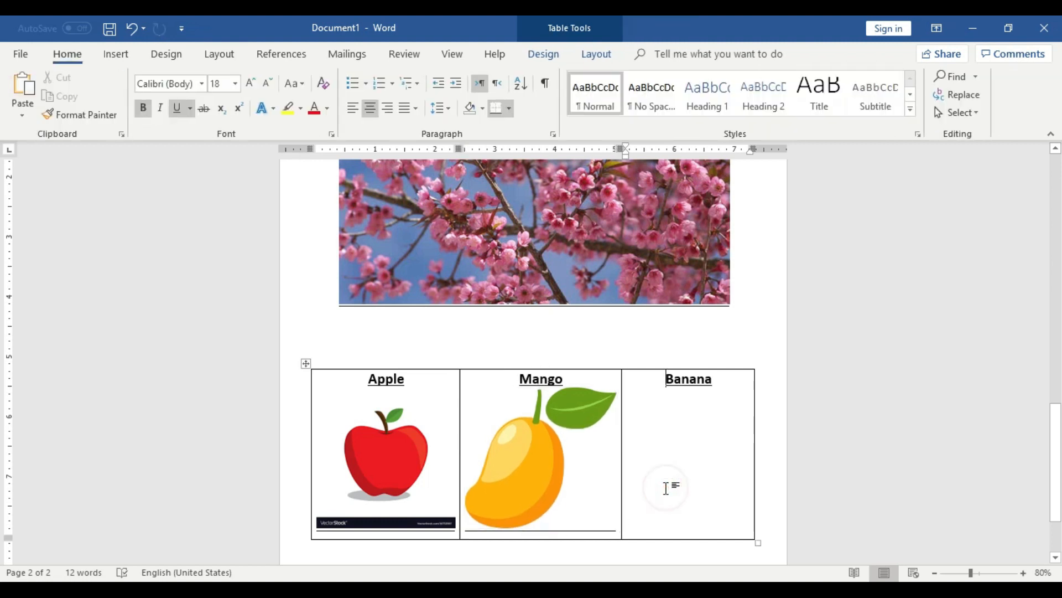
{"action": "left_click", "coordinate": [366, 431]}
{"action": "left_click", "coordinate": [606, 435]}
{"action": "left_click", "coordinate": [725, 439]}
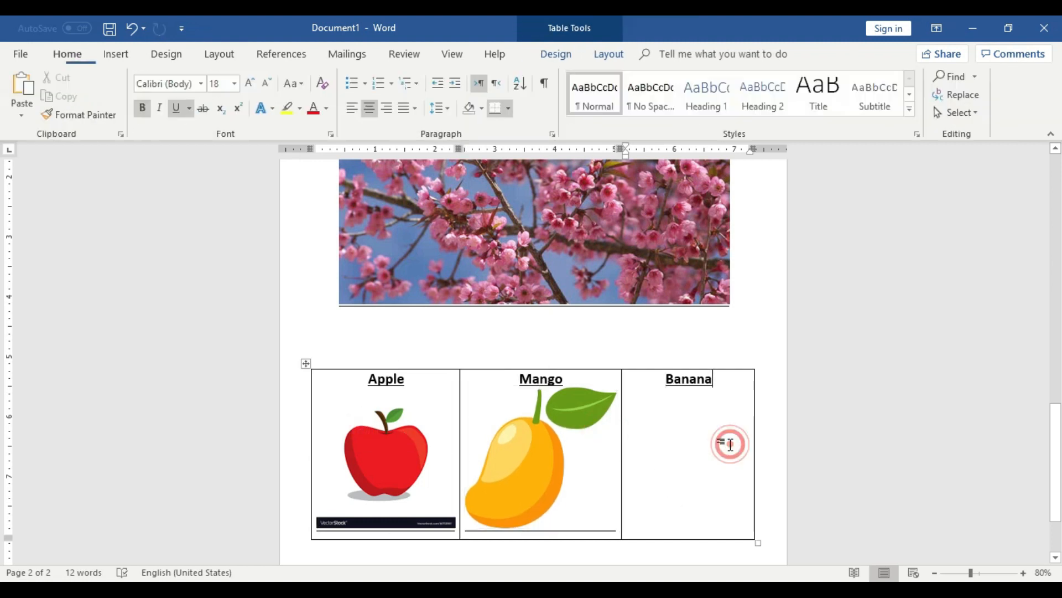
{"action": "scroll", "coordinate": [630, 469], "scroll_direction": "down", "scroll_amount": 1}
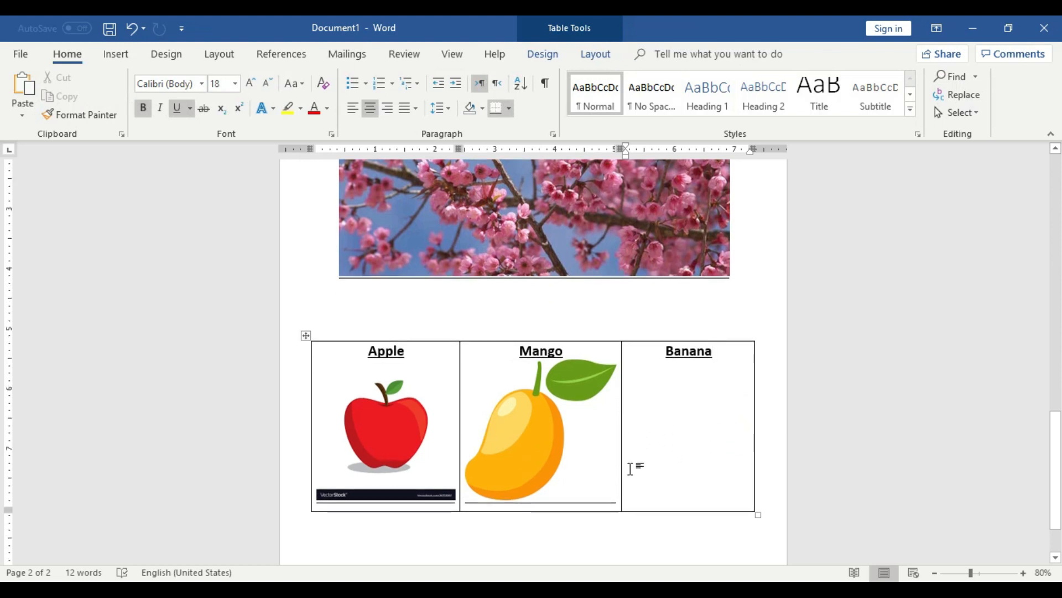
{"action": "key", "text": "ctrl+z"}
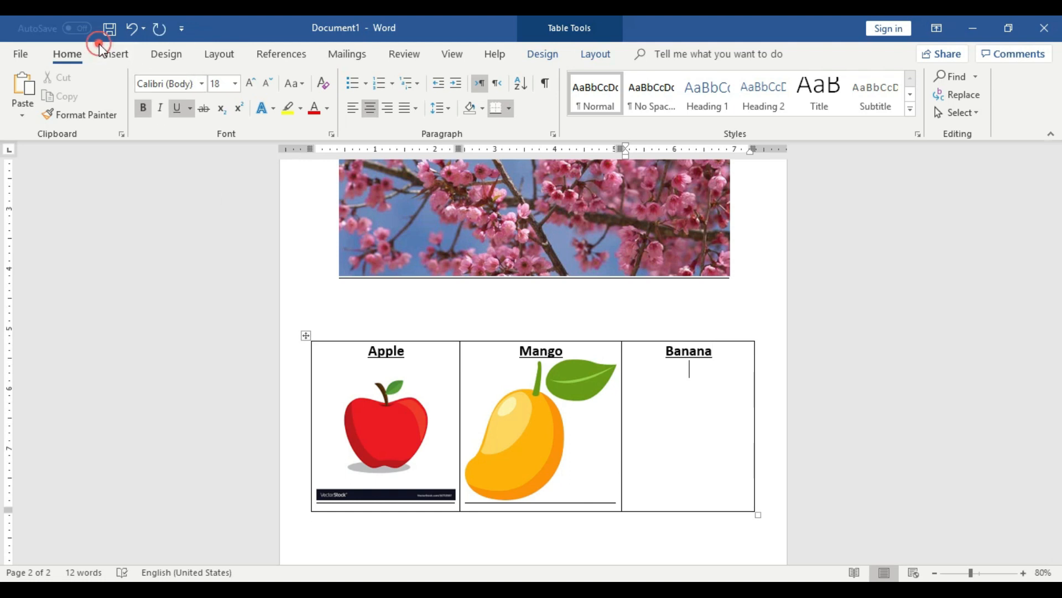
{"action": "left_click", "coordinate": [114, 54]}
{"action": "left_click", "coordinate": [181, 76]}
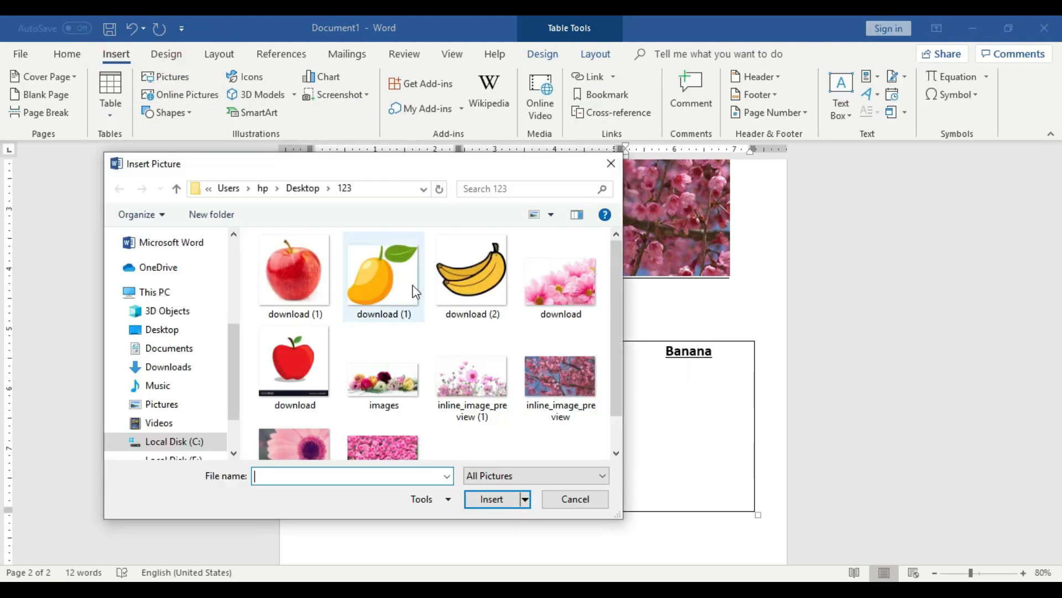
{"action": "left_click", "coordinate": [472, 271]}
{"action": "left_click", "coordinate": [505, 498]}
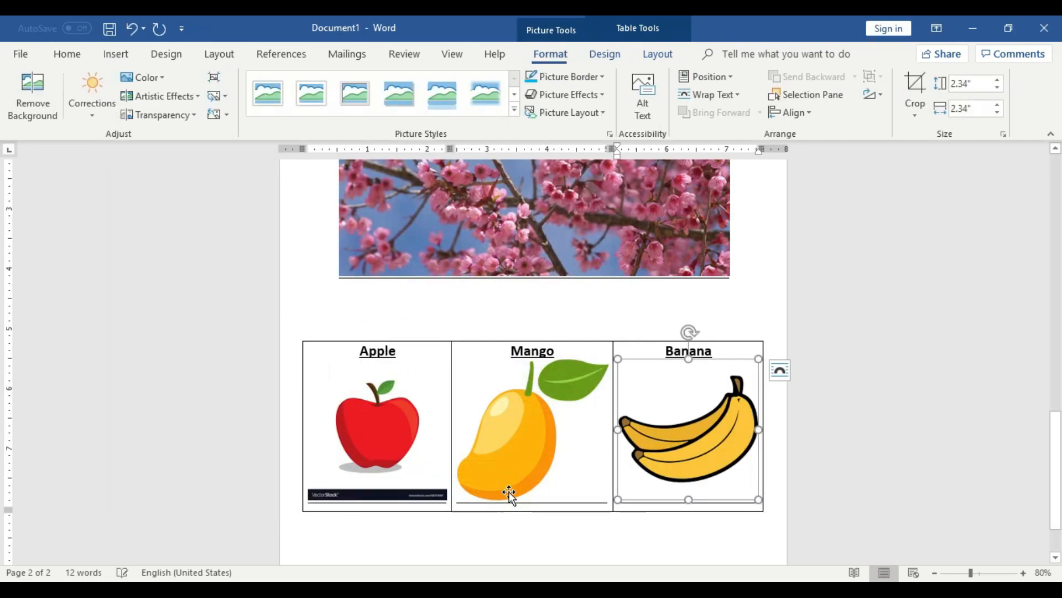
- Centre the whole fruit table on the page and deselect it
{"action": "left_click", "coordinate": [794, 476]}
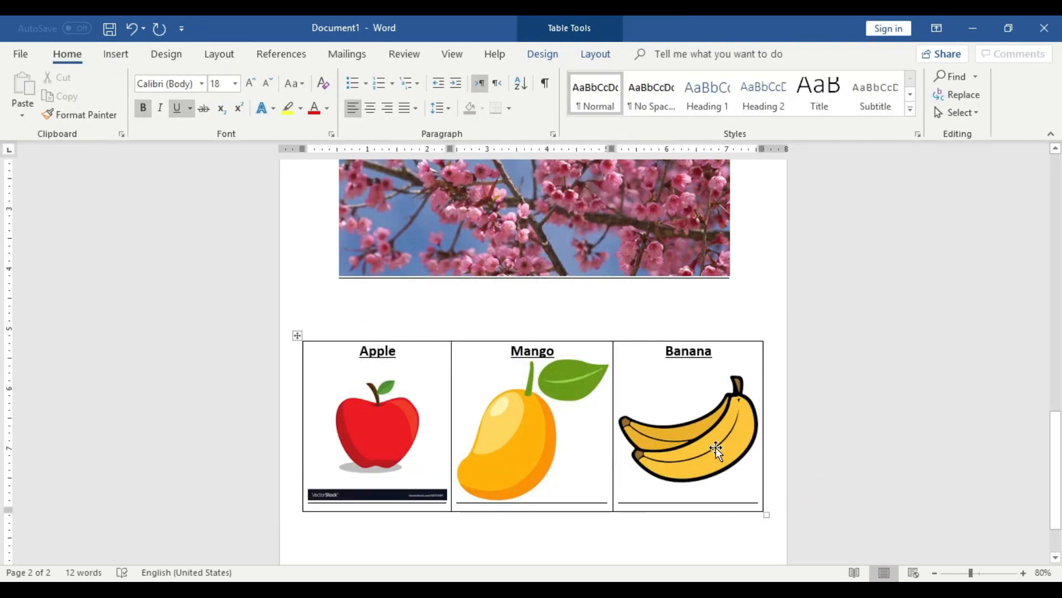
{"action": "left_click", "coordinate": [297, 335]}
{"action": "left_click", "coordinate": [372, 109]}
{"action": "left_click", "coordinate": [372, 109]}
{"action": "left_click", "coordinate": [946, 444]}
{"action": "scroll", "coordinate": [839, 430], "scroll_direction": "down", "scroll_amount": 2}
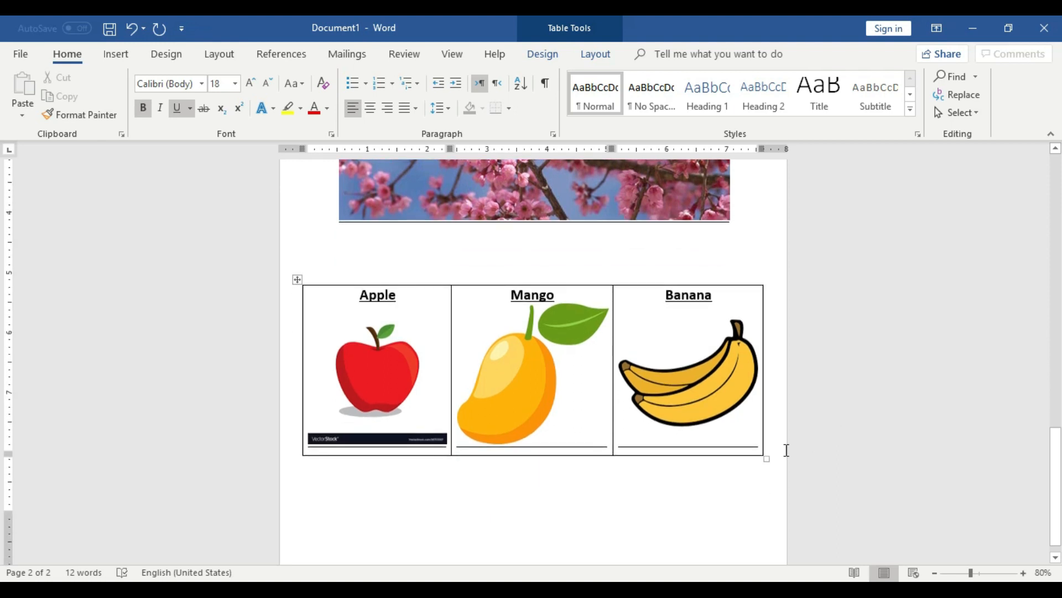
{"action": "scroll", "coordinate": [786, 450], "scroll_direction": "down", "scroll_amount": 1}
{"action": "left_click", "coordinate": [780, 414]}
{"action": "key", "text": "Return"}
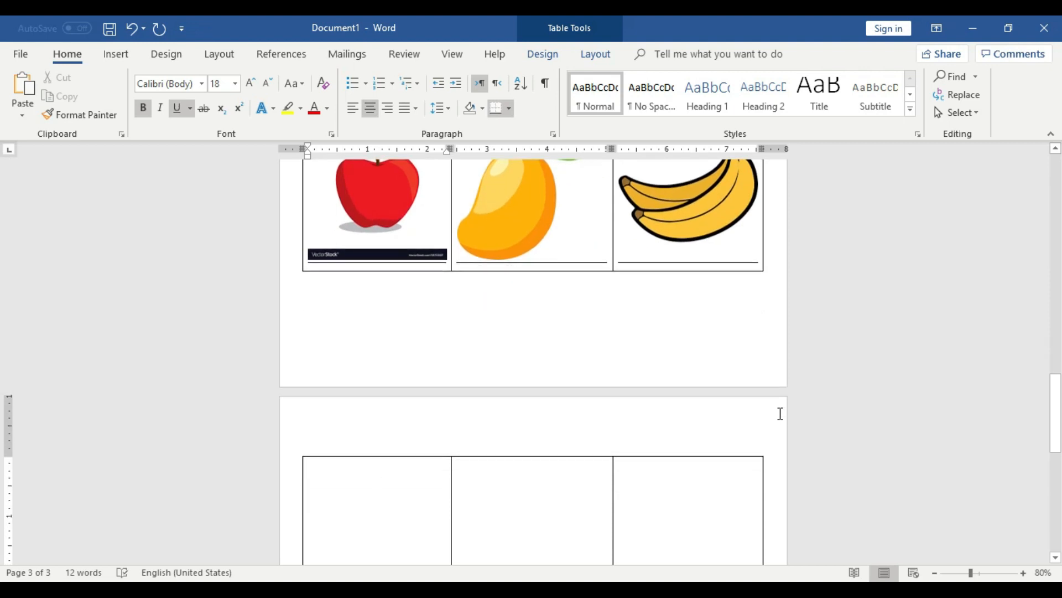
{"action": "key", "text": "ctrl+z"}
- Add blank lines below the fruit table to start a third page
{"action": "left_click", "coordinate": [502, 481]}
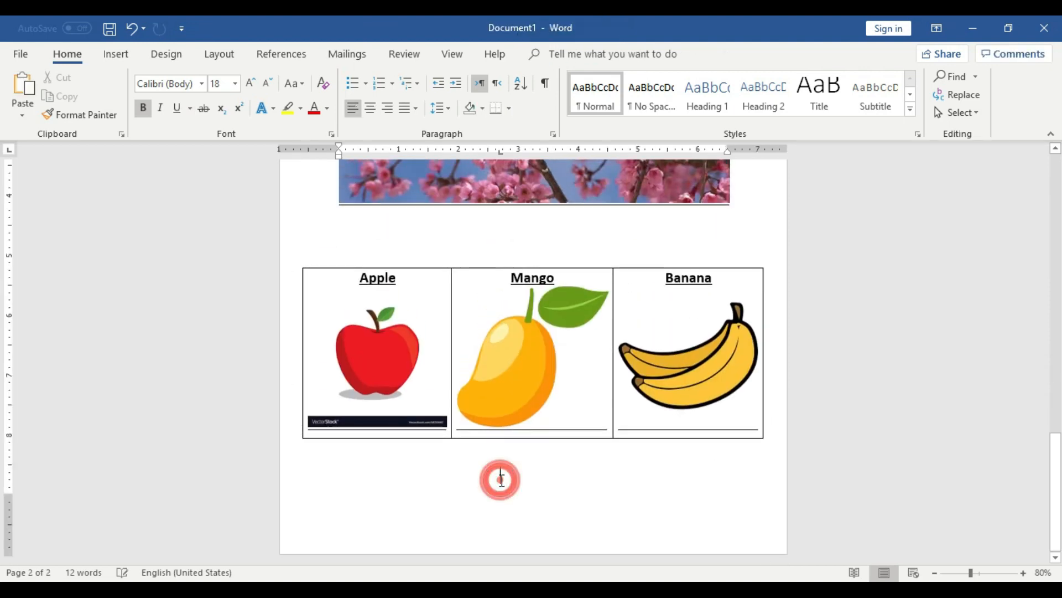
{"action": "key", "text": "Return"}
{"action": "scroll", "coordinate": [539, 493], "scroll_direction": "down", "scroll_amount": 5}
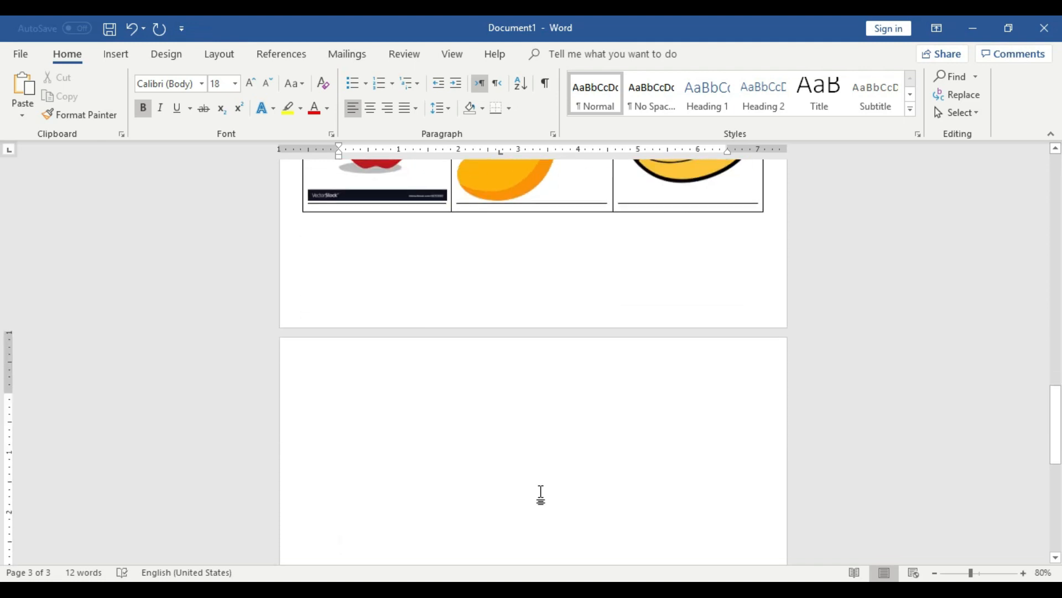
{"action": "left_click_drag", "start_coordinate": [1056, 451], "coordinate": [1055, 447]}
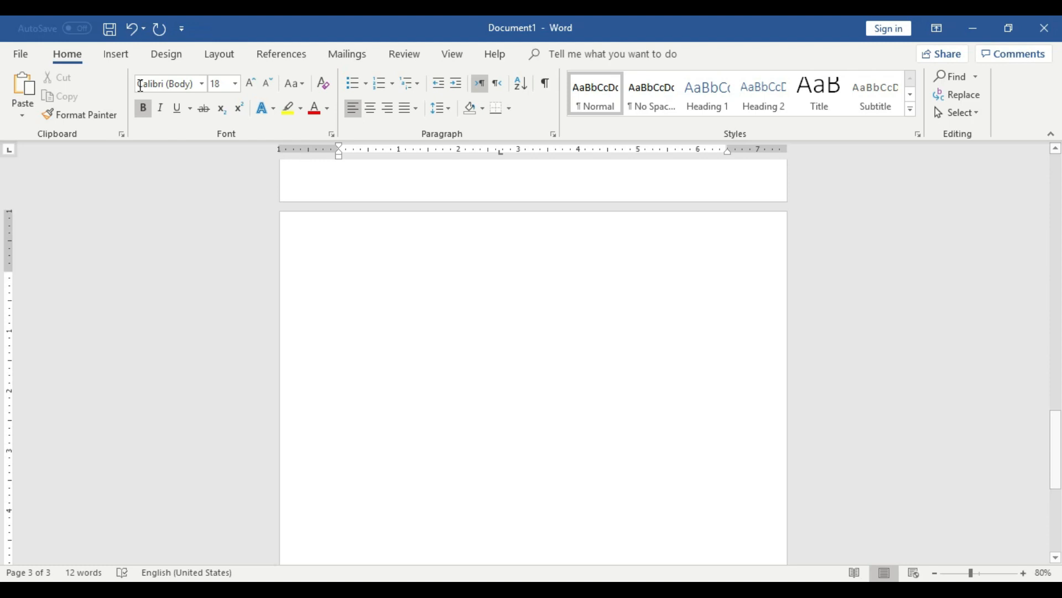
- Insert a table with three columns and three rows on the third page
{"action": "left_click", "coordinate": [114, 54]}
{"action": "left_click", "coordinate": [111, 94]}
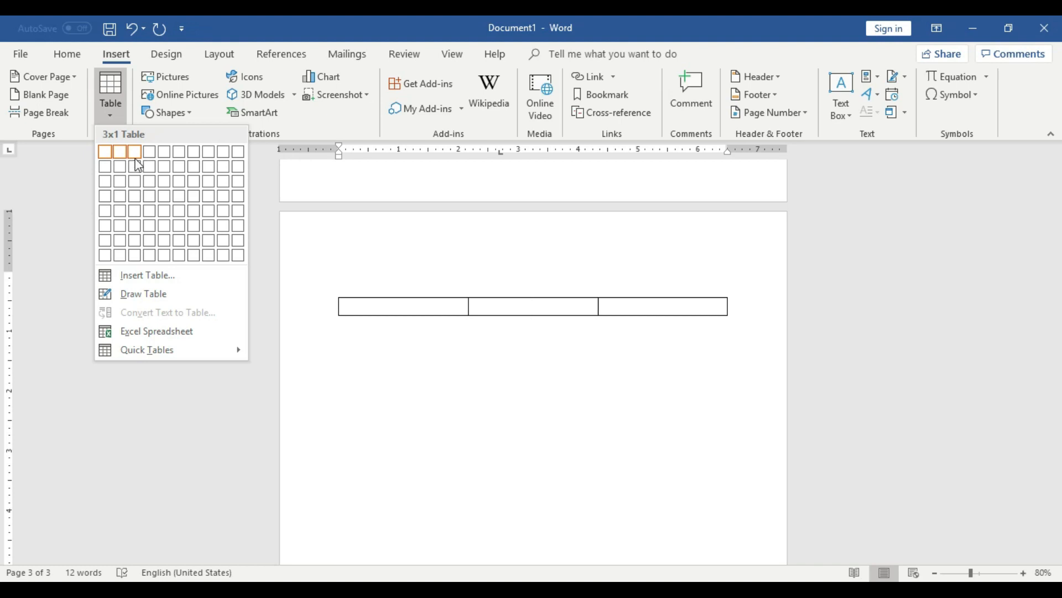
{"action": "left_click", "coordinate": [135, 182]}
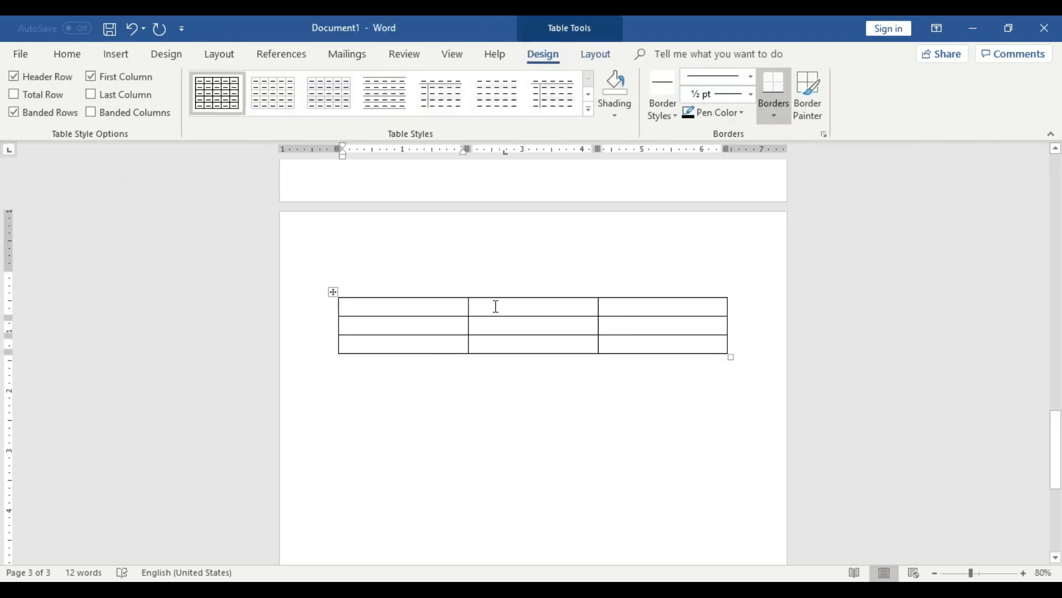
{"action": "left_click", "coordinate": [446, 276]}
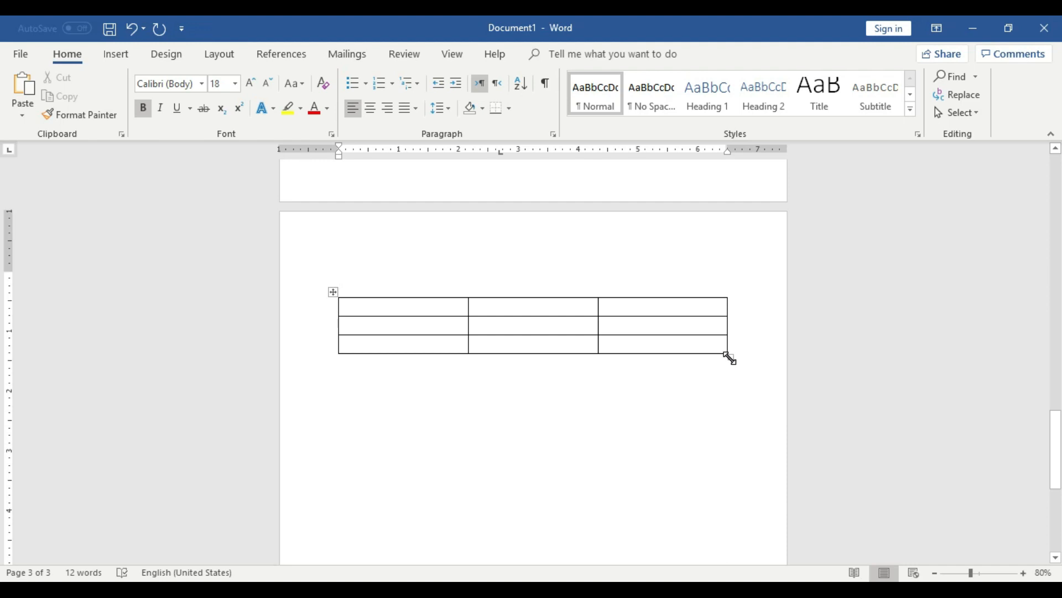
- Enlarge the empty 3x3 table with much taller rows and move it slightly up and to the left on the third page
{"action": "scroll", "coordinate": [733, 367], "scroll_direction": "up", "scroll_amount": 15}
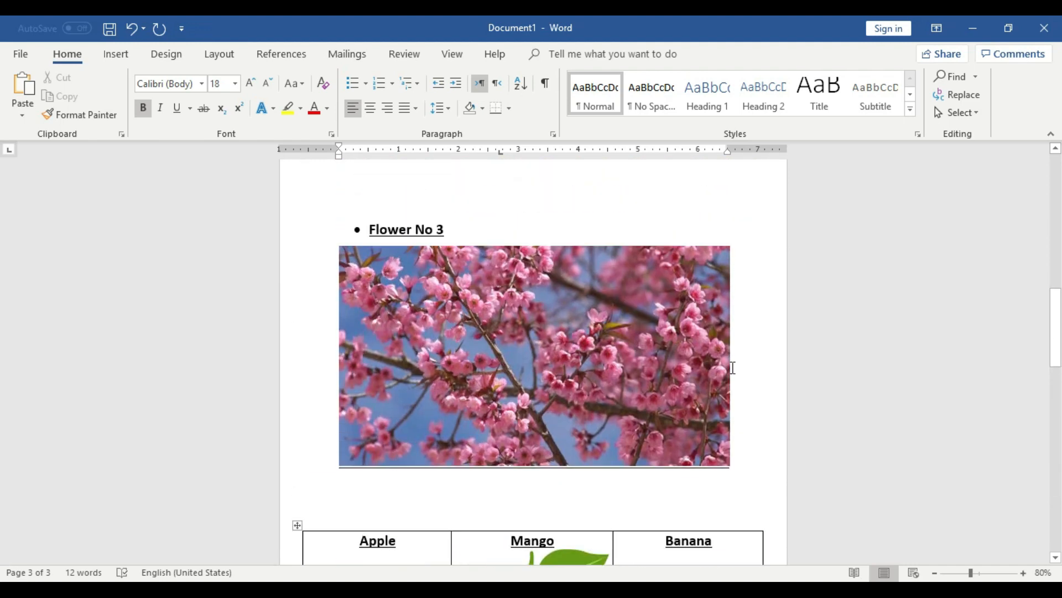
{"action": "scroll", "coordinate": [615, 235], "scroll_direction": "up", "scroll_amount": 10}
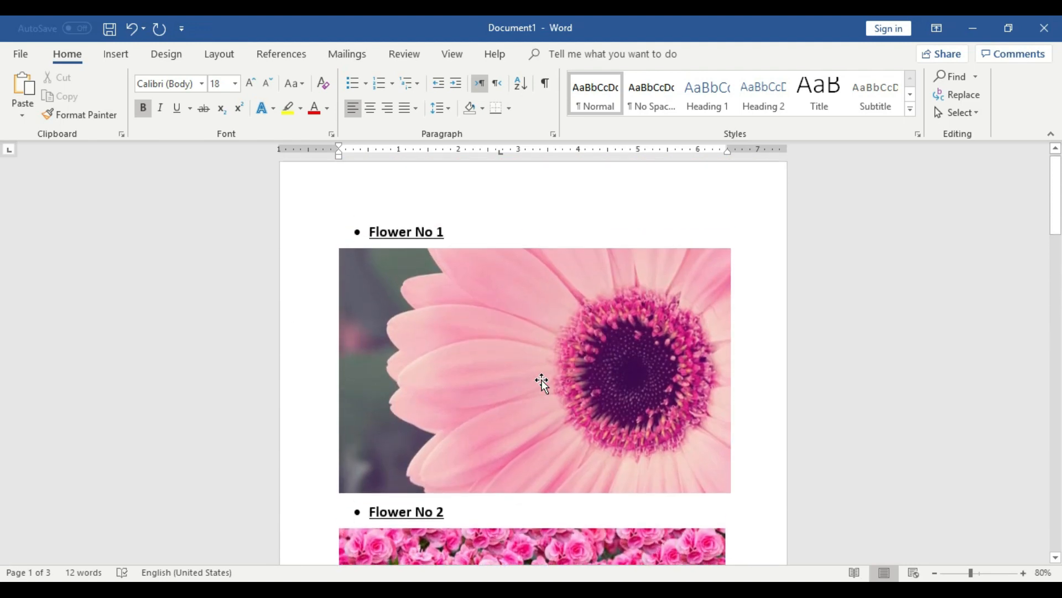
{"action": "scroll", "coordinate": [508, 396], "scroll_direction": "down", "scroll_amount": 10}
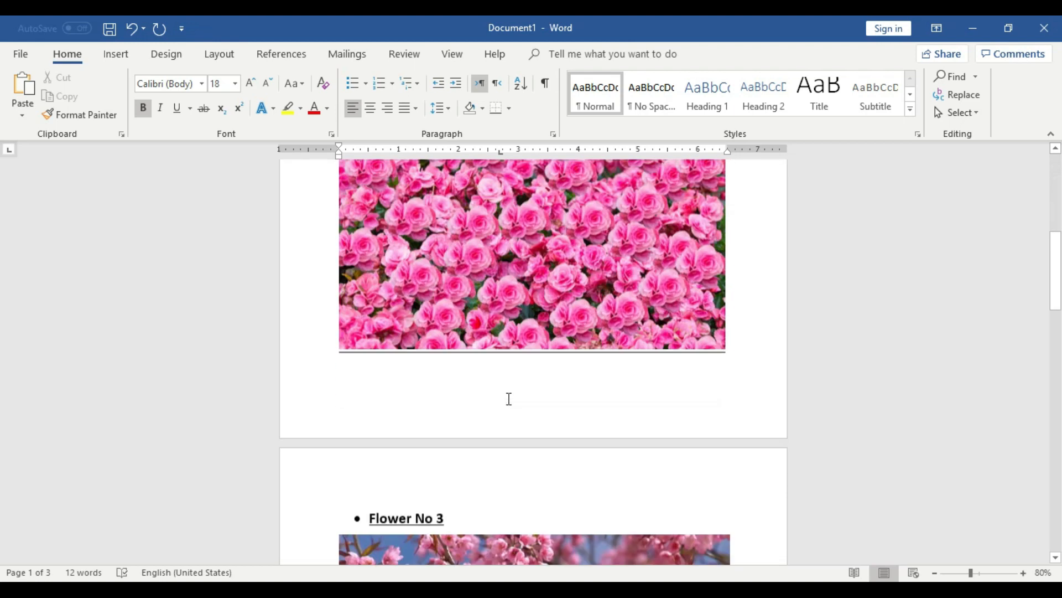
{"action": "scroll", "coordinate": [537, 419], "scroll_direction": "down", "scroll_amount": 12}
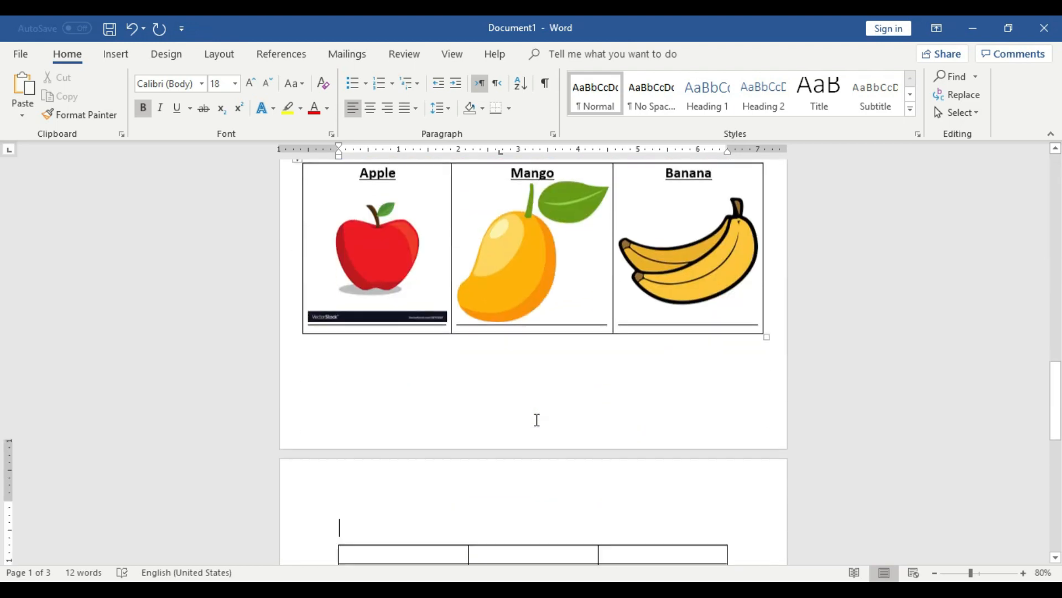
{"action": "left_click", "coordinate": [719, 381]}
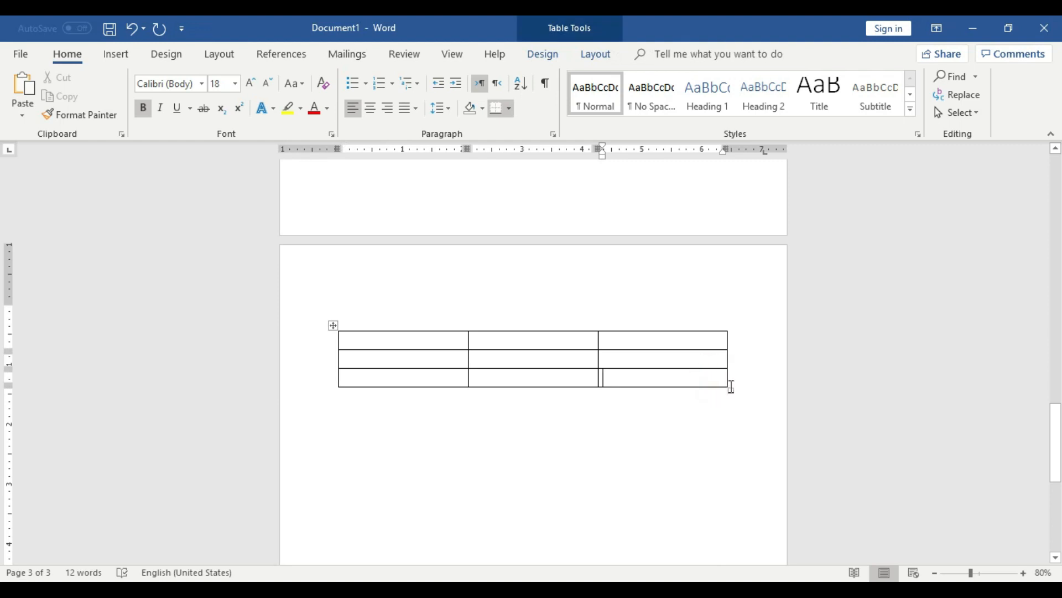
{"action": "left_click_drag", "start_coordinate": [728, 386], "coordinate": [734, 350]}
{"action": "scroll", "coordinate": [741, 387], "scroll_direction": "up", "scroll_amount": 8}
{"action": "scroll", "coordinate": [720, 476], "scroll_direction": "down", "scroll_amount": 2}
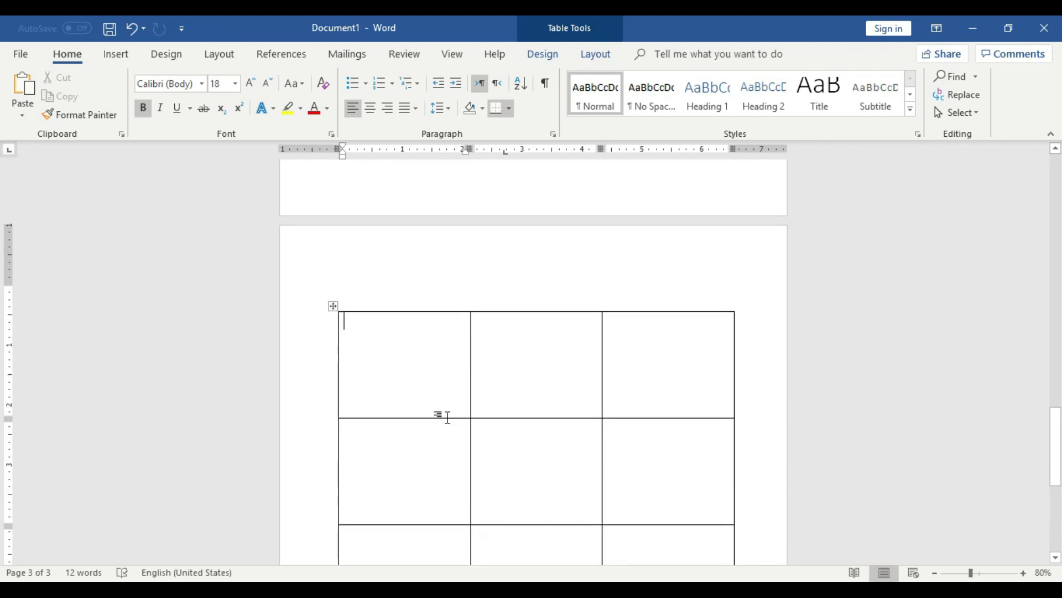
{"action": "left_click_drag", "start_coordinate": [333, 308], "coordinate": [316, 289]}
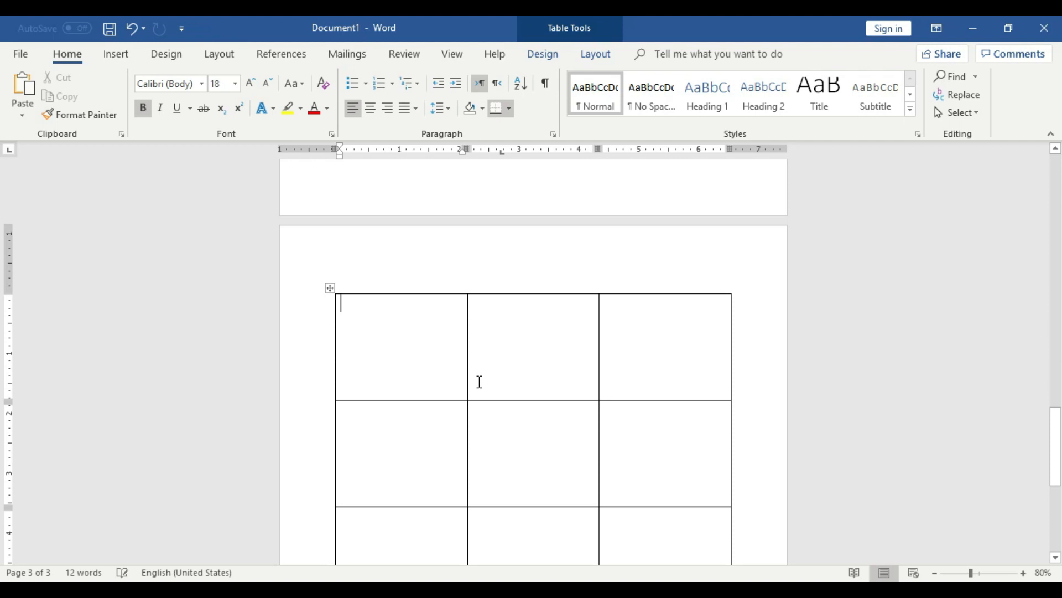
- Undo the 3x3 table on the third page and insert a table with two columns and four rows instead
{"action": "key", "text": "ctrl+z"}
{"action": "key", "text": "ctrl+z"}
{"action": "key", "text": "ctrl+z"}
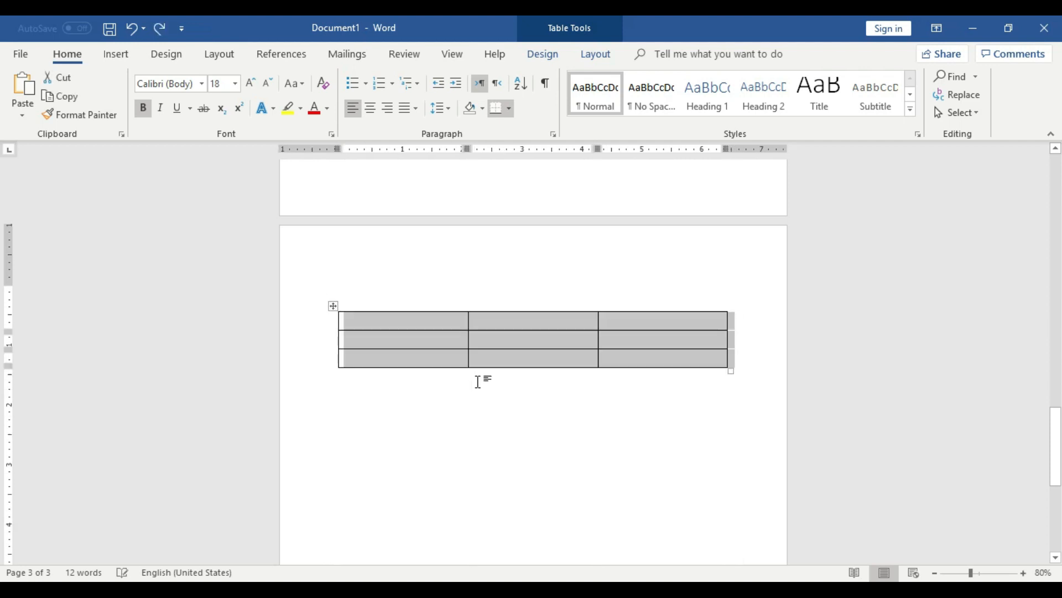
{"action": "left_click", "coordinate": [113, 55]}
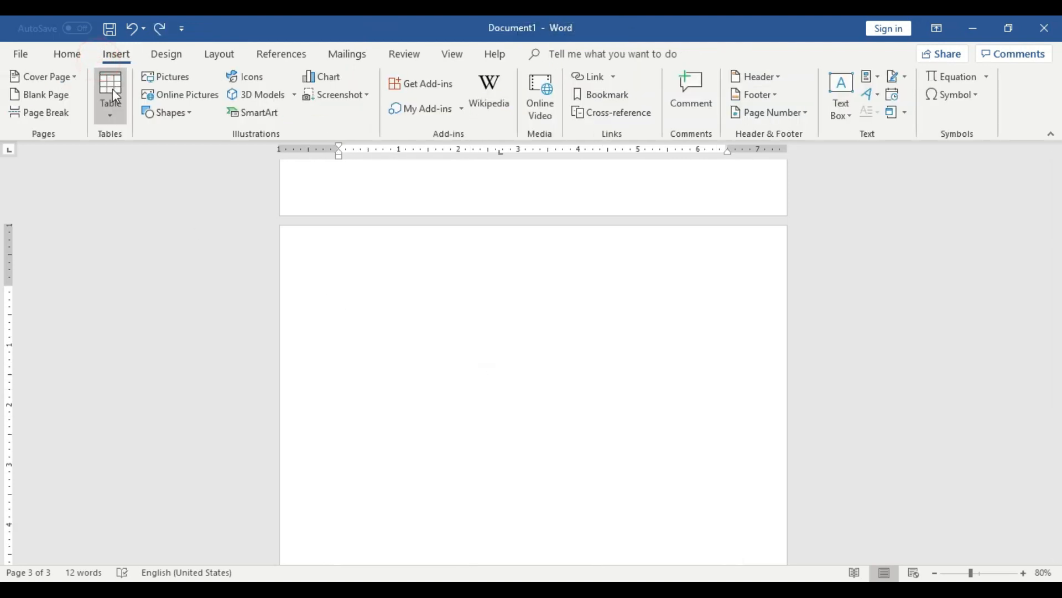
{"action": "left_click", "coordinate": [111, 90]}
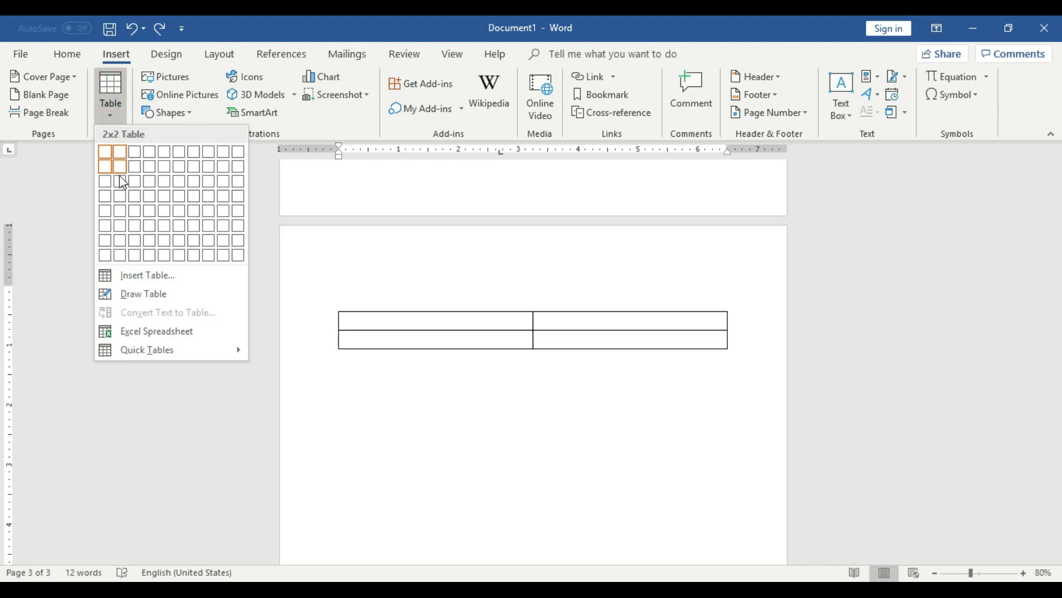
{"action": "left_click", "coordinate": [121, 198]}
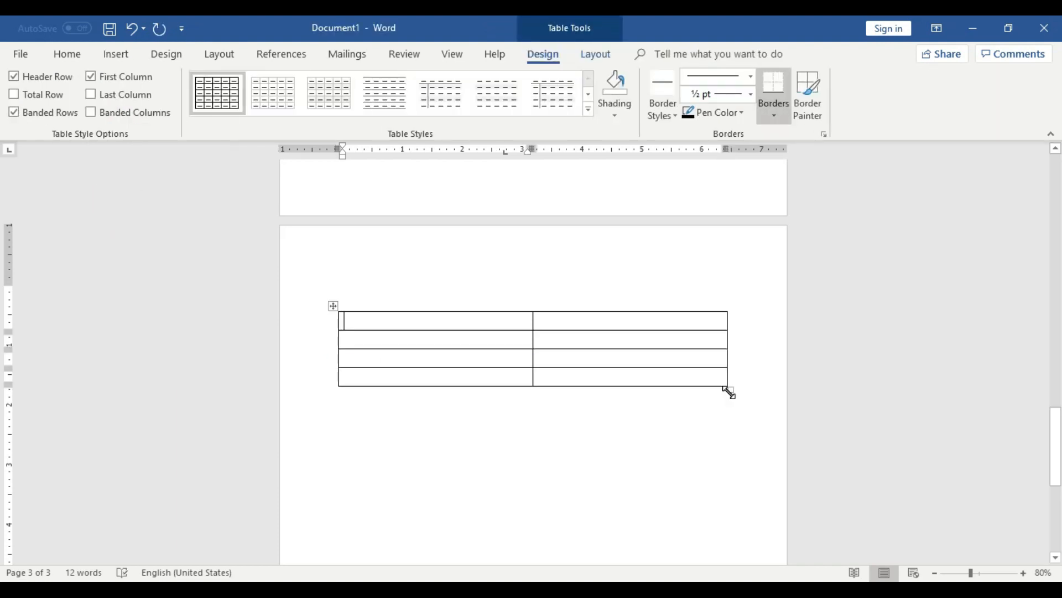
- Enlarge the empty two-column table freehand to cells about 1.99" high and 3.19" wide
{"action": "left_click", "coordinate": [331, 306]}
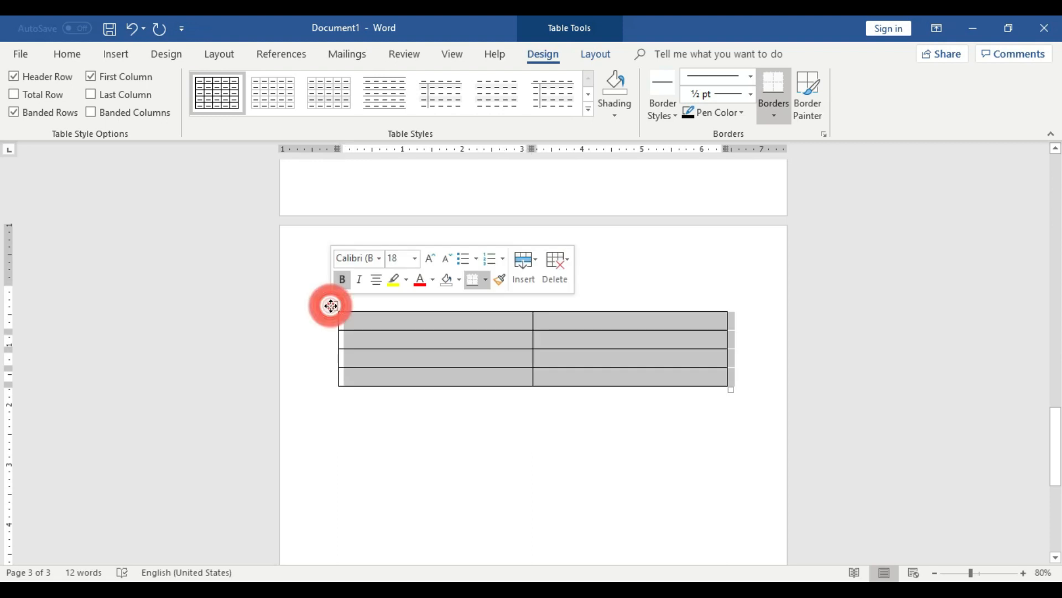
{"action": "left_click", "coordinate": [595, 53]}
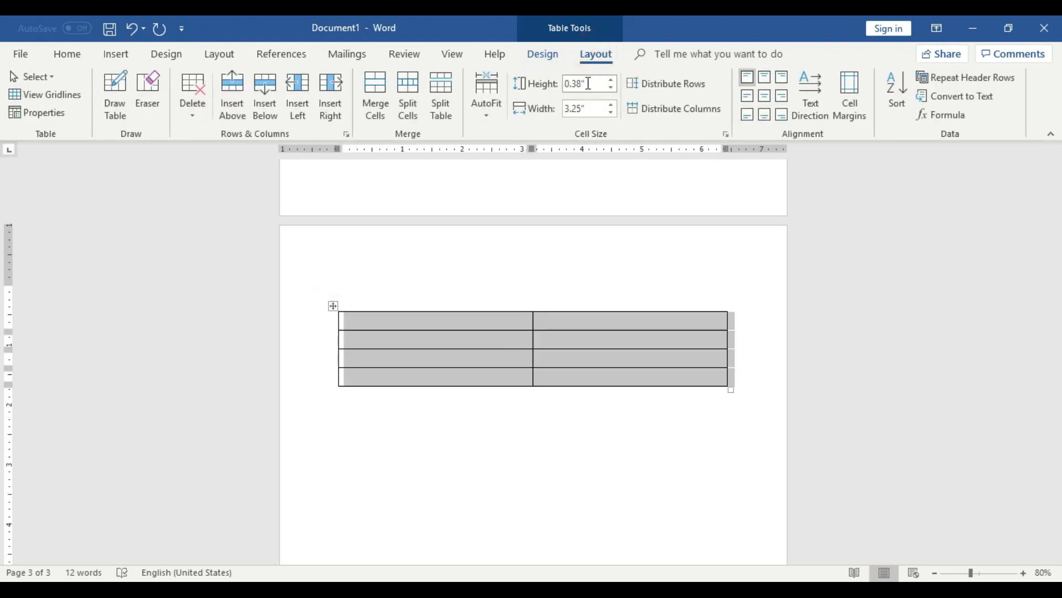
{"action": "left_click", "coordinate": [561, 408]}
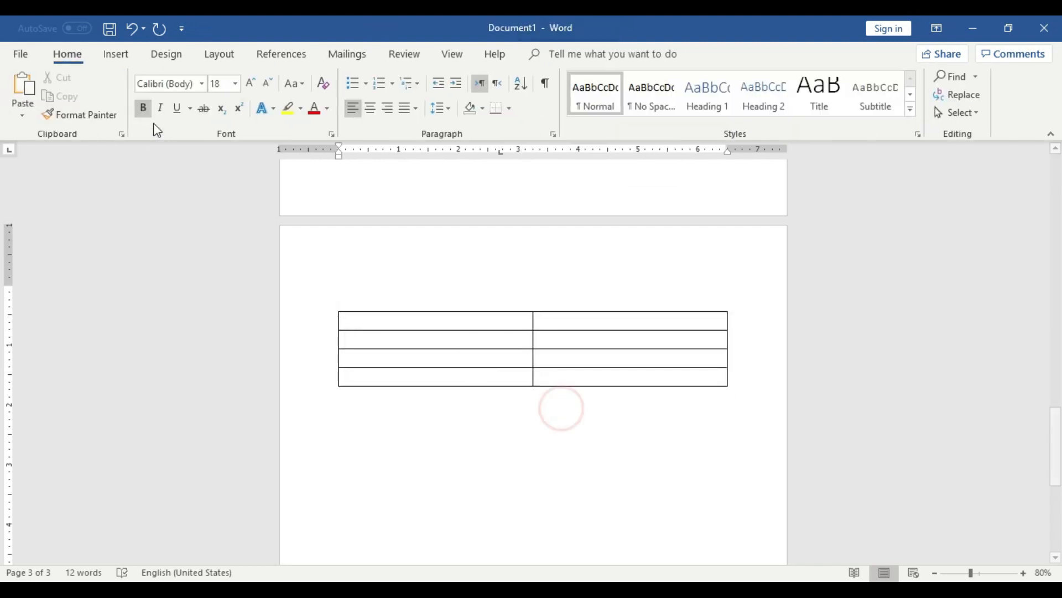
{"action": "left_click_drag", "start_coordinate": [732, 389], "coordinate": [721, 479]}
{"action": "mouse_move", "coordinate": [1055, 468]}
{"action": "left_mouse_down"}
{"action": "mouse_move", "coordinate": [1057, 526]}
{"action": "mouse_move", "coordinate": [1057, 451]}
{"action": "mouse_move", "coordinate": [1057, 479]}
{"action": "mouse_move", "coordinate": [1055, 471]}
{"action": "left_mouse_up"}
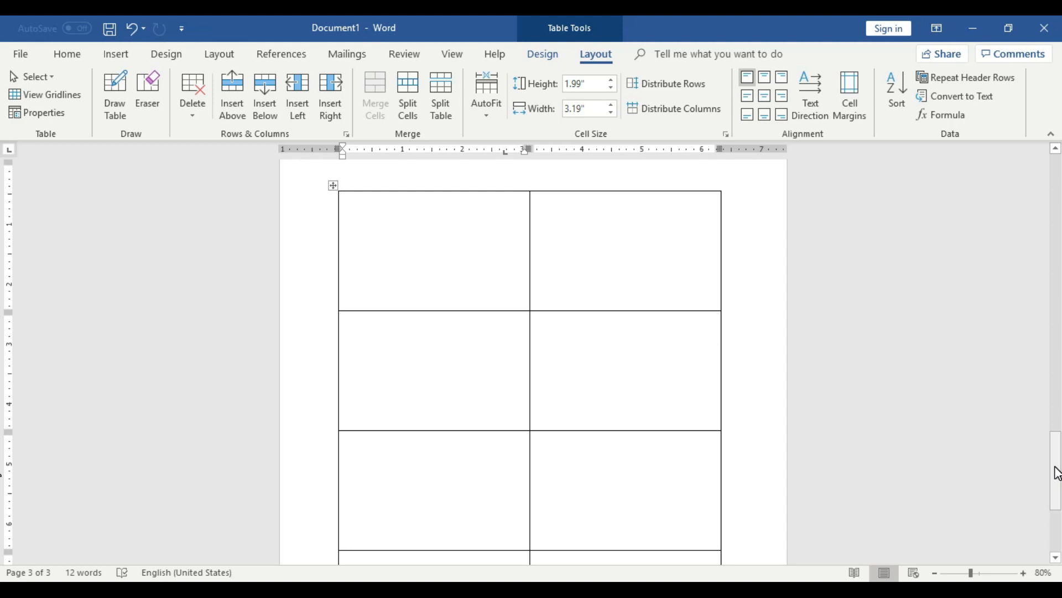
{"action": "left_click", "coordinate": [67, 54]}
{"action": "left_click", "coordinate": [399, 208]}
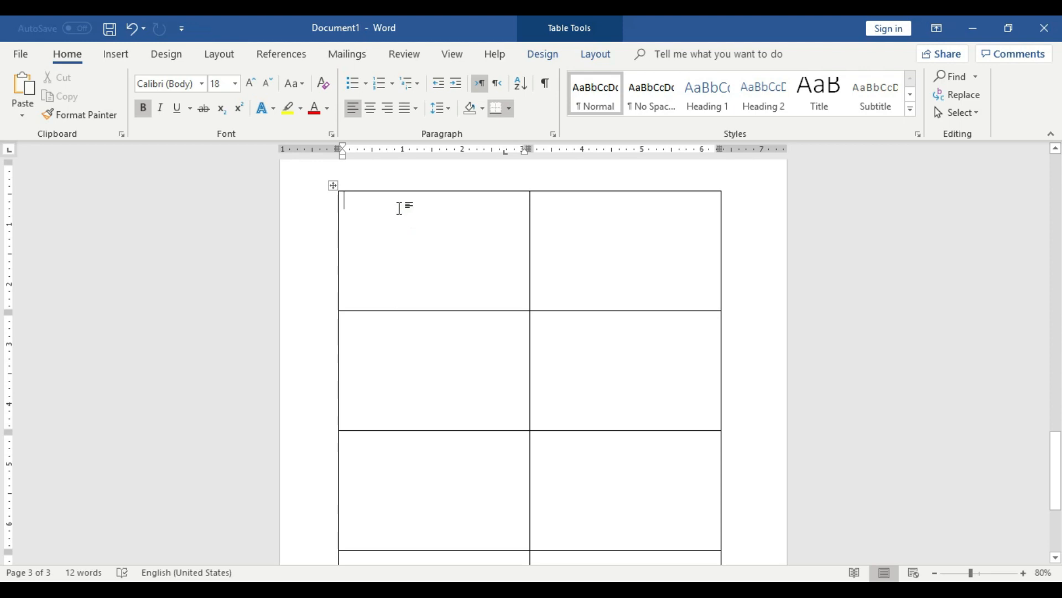
{"action": "type", "text": "F"}
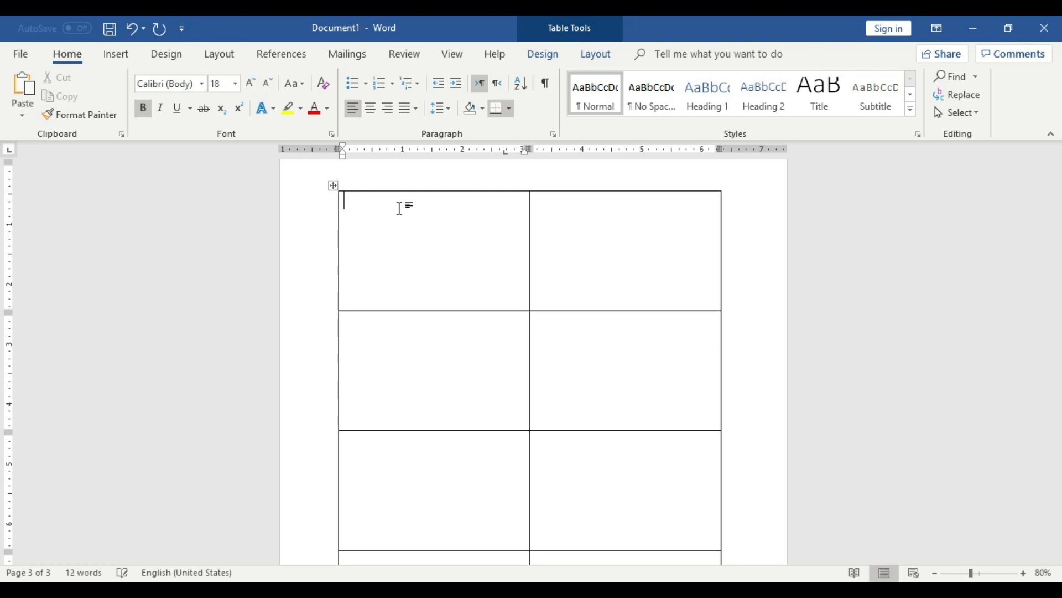
{"action": "left_click", "coordinate": [623, 262]}
- Insert the pink flower picture "download" into the first cell of the table's first row and centre it
{"action": "left_click", "coordinate": [403, 221]}
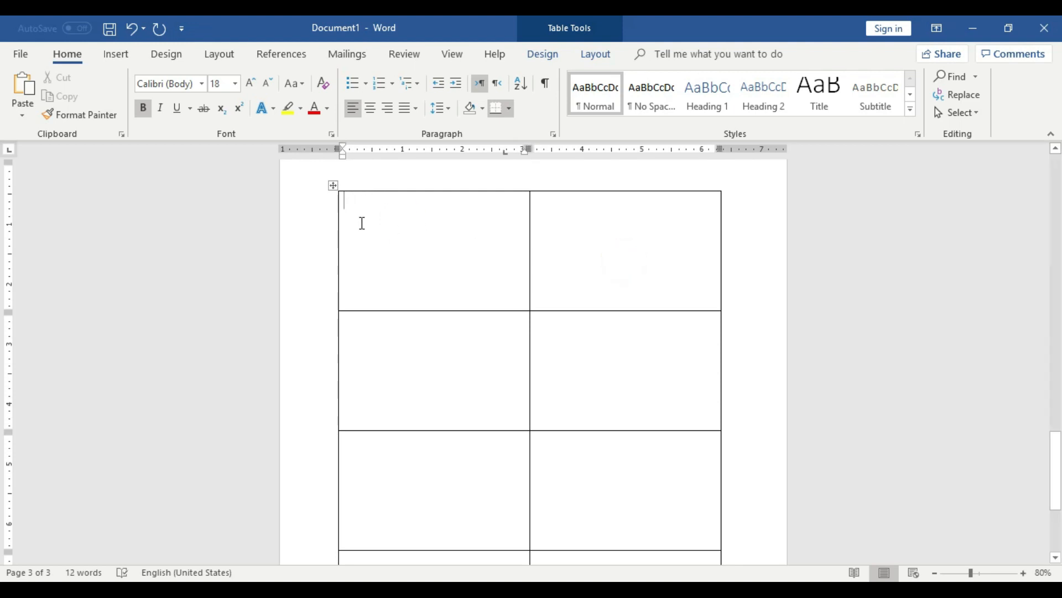
{"action": "left_click", "coordinate": [116, 59]}
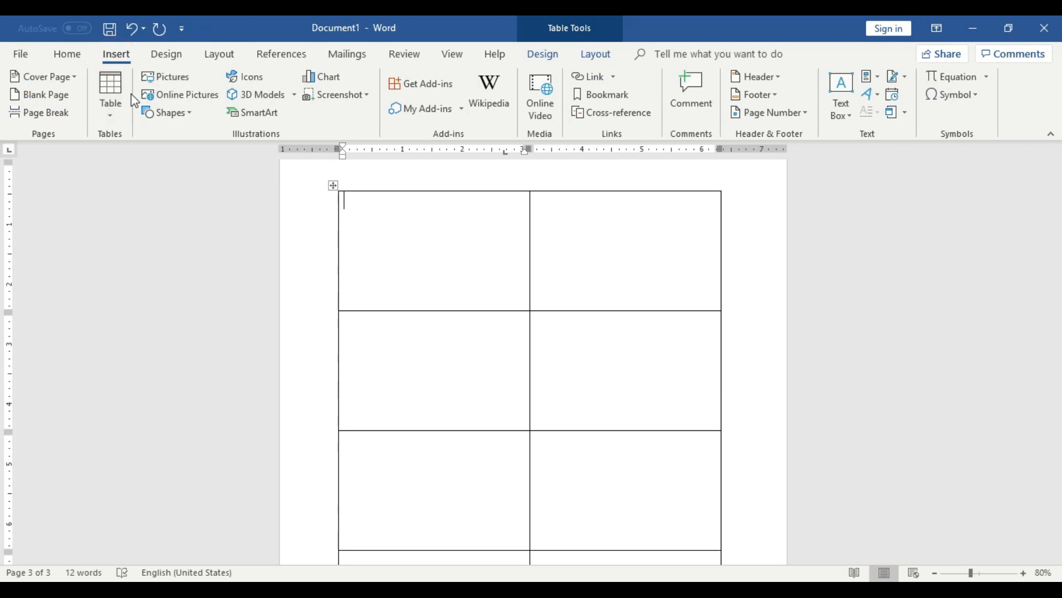
{"action": "left_click", "coordinate": [165, 76]}
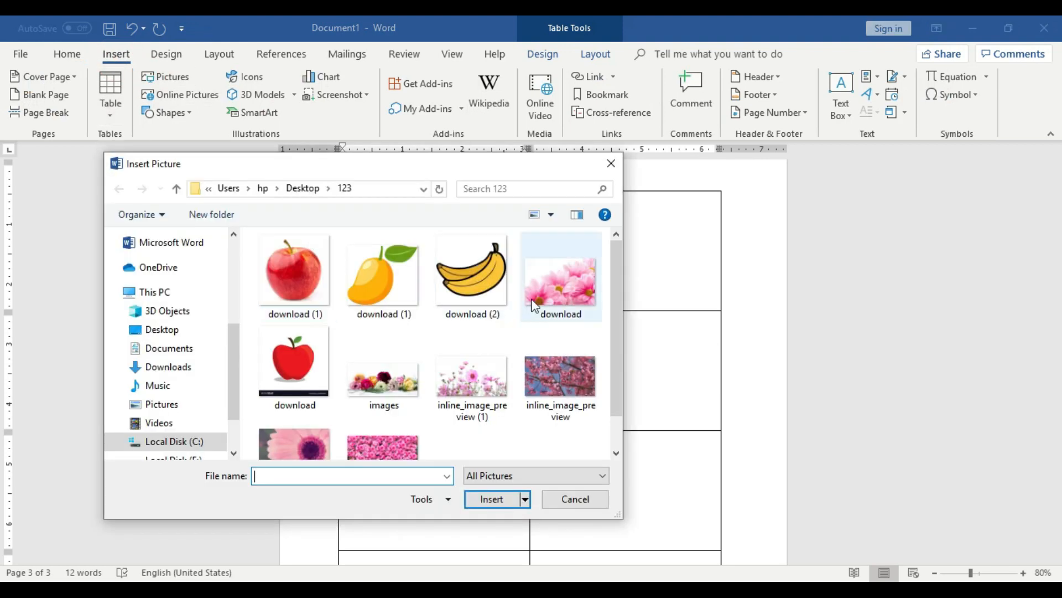
{"action": "left_click", "coordinate": [565, 269]}
{"action": "left_click", "coordinate": [514, 499]}
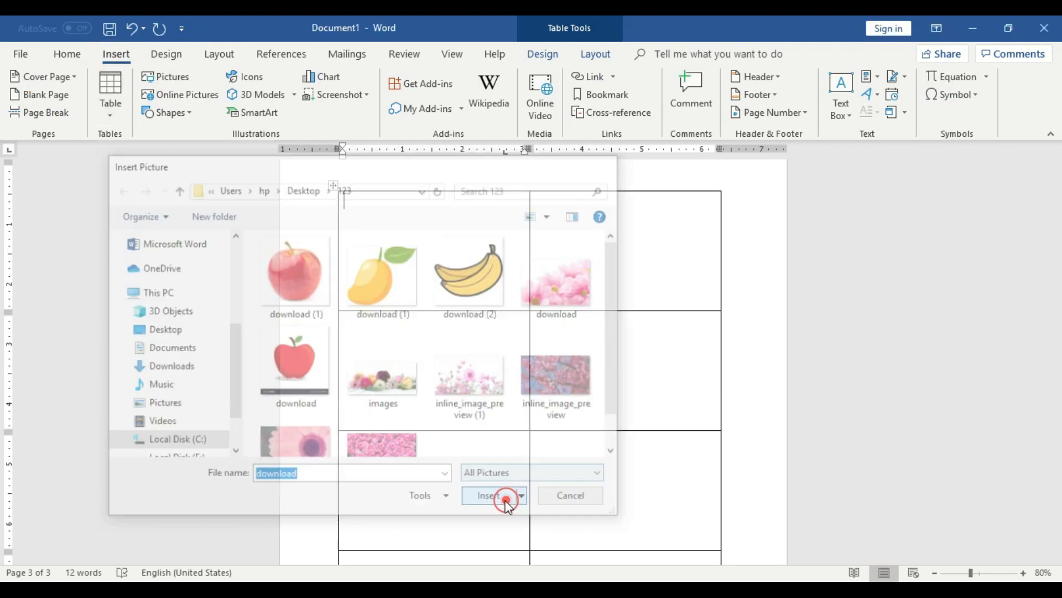
{"action": "left_click", "coordinate": [602, 270]}
{"action": "left_click", "coordinate": [429, 231]}
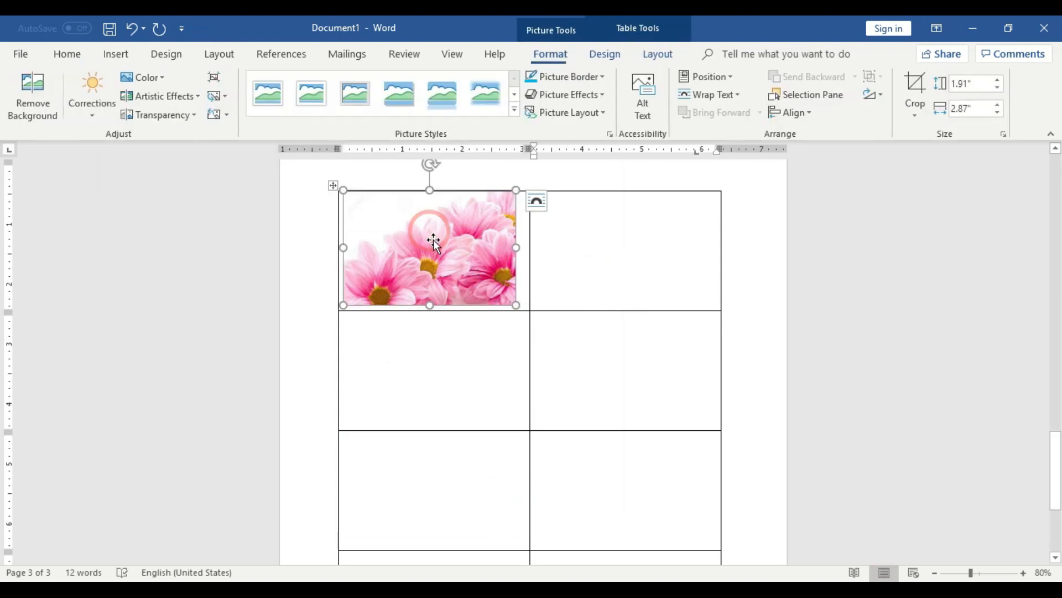
{"action": "left_click", "coordinate": [67, 55]}
{"action": "left_click", "coordinate": [370, 109]}
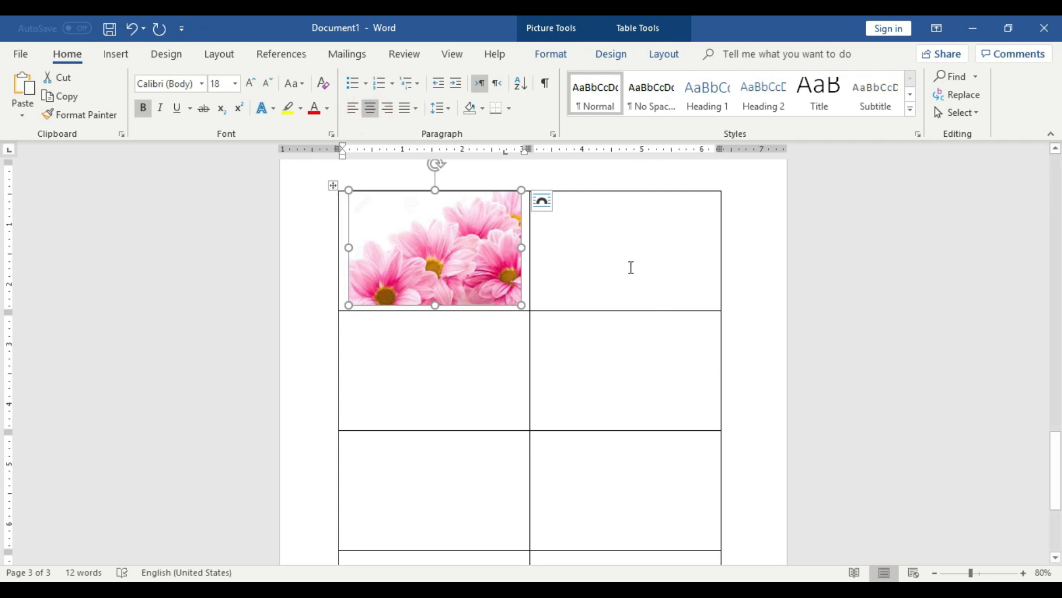
- Insert the mixed flower picture "images" into the second cell of the table's first row
{"action": "left_click", "coordinate": [631, 267]}
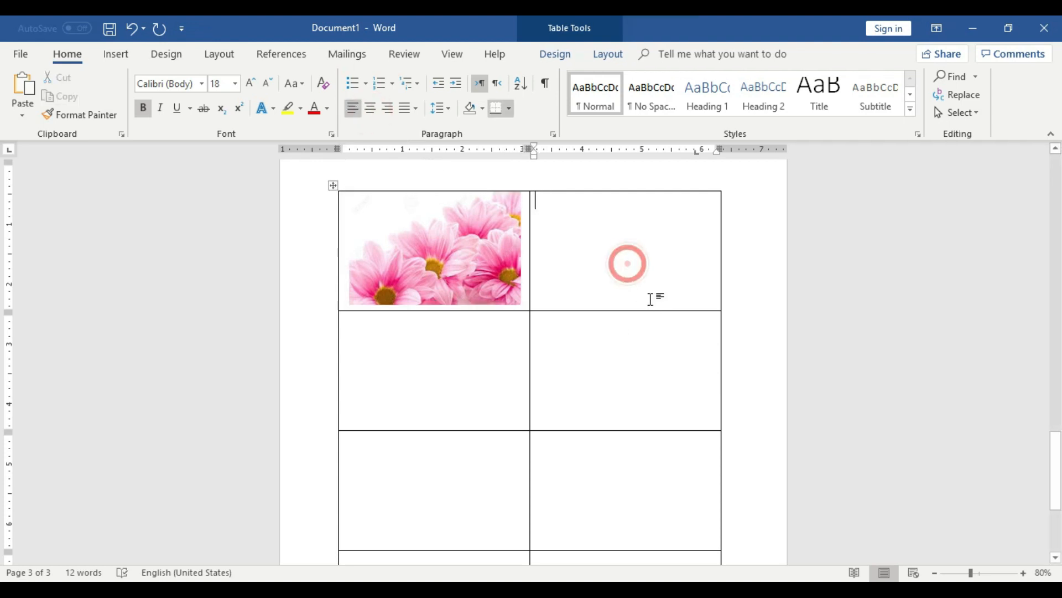
{"action": "left_click", "coordinate": [115, 56]}
{"action": "left_click", "coordinate": [165, 78]}
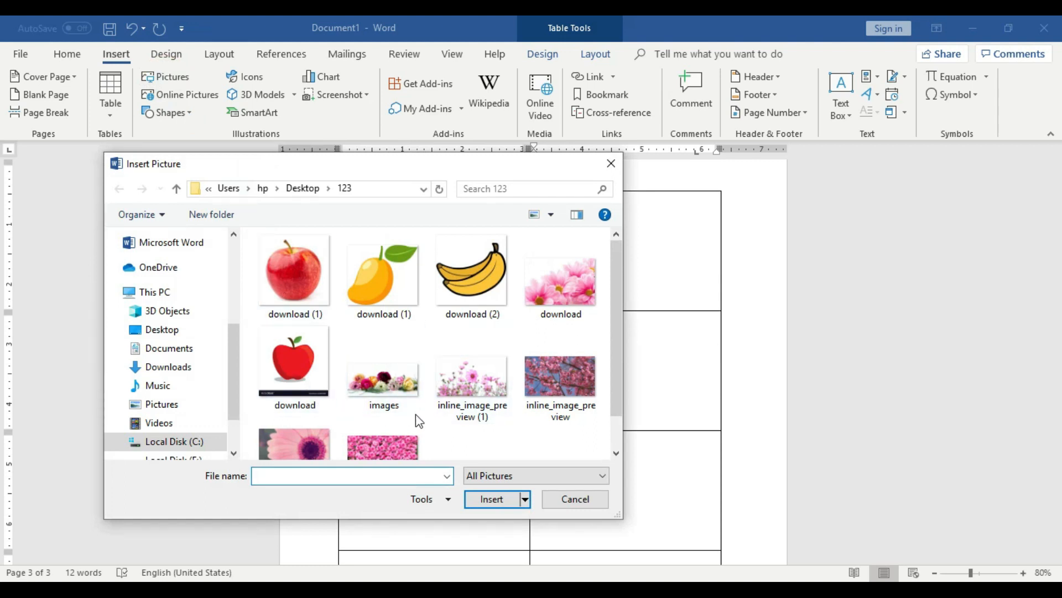
{"action": "left_click", "coordinate": [389, 389]}
{"action": "left_click", "coordinate": [492, 498]}
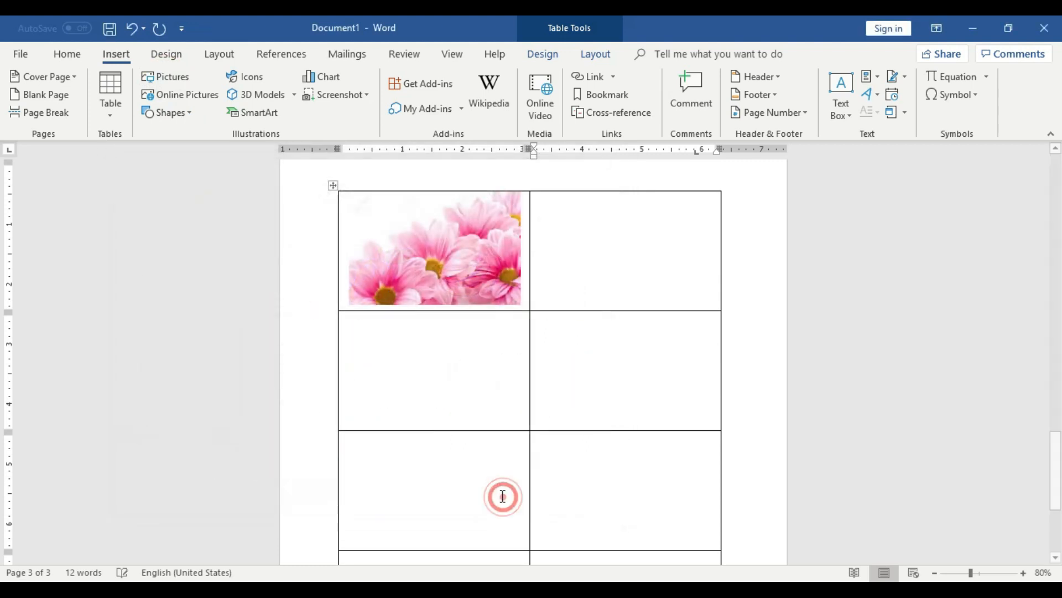
{"action": "left_click", "coordinate": [758, 310]}
{"action": "left_click", "coordinate": [662, 244]}
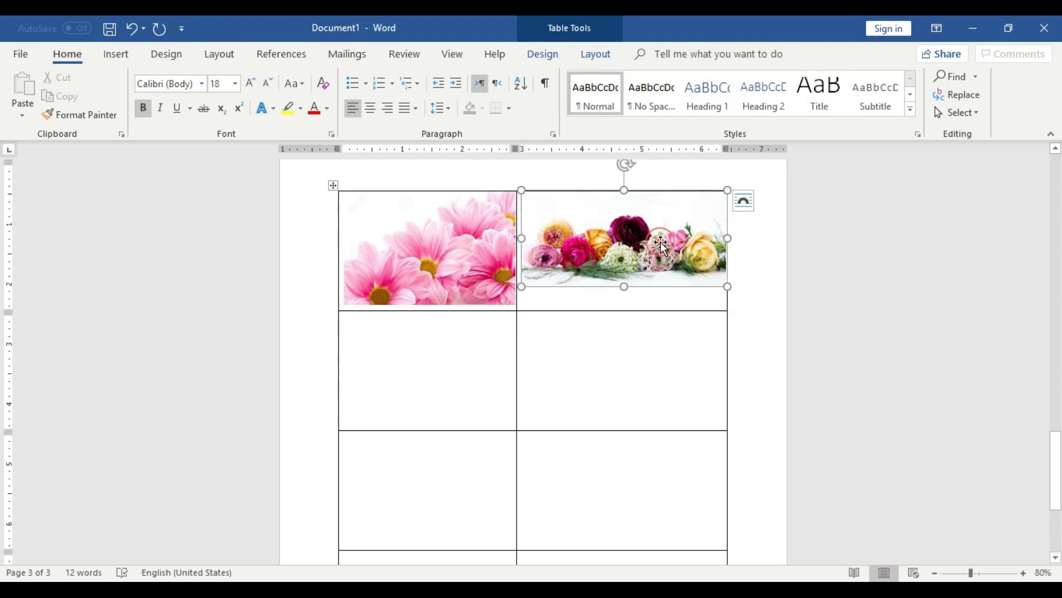
{"action": "left_click", "coordinate": [780, 335]}
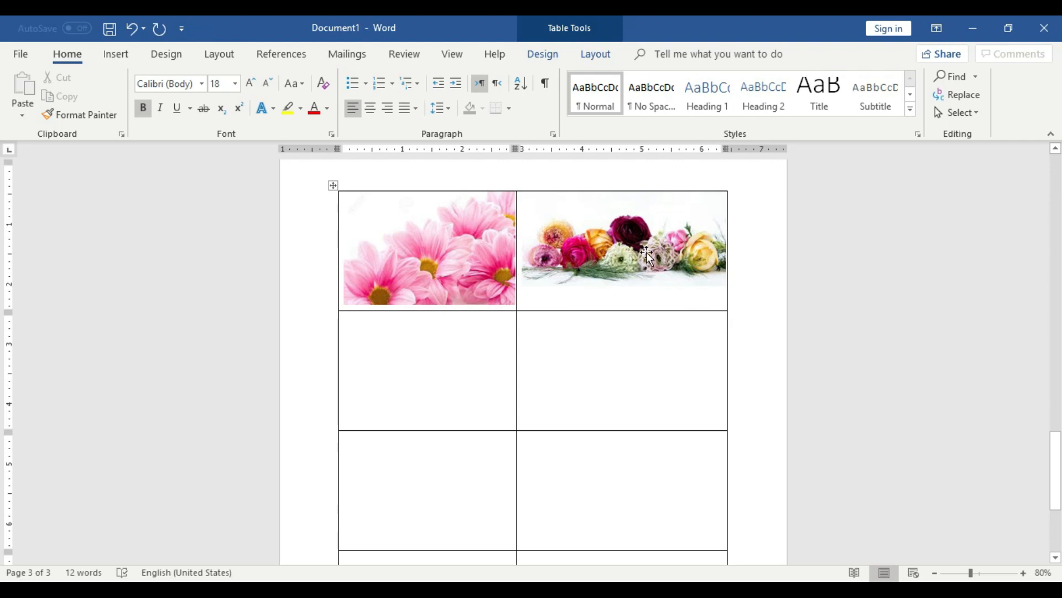
- Remove both flower pictures from the first row of the table
{"action": "left_click", "coordinate": [446, 254]}
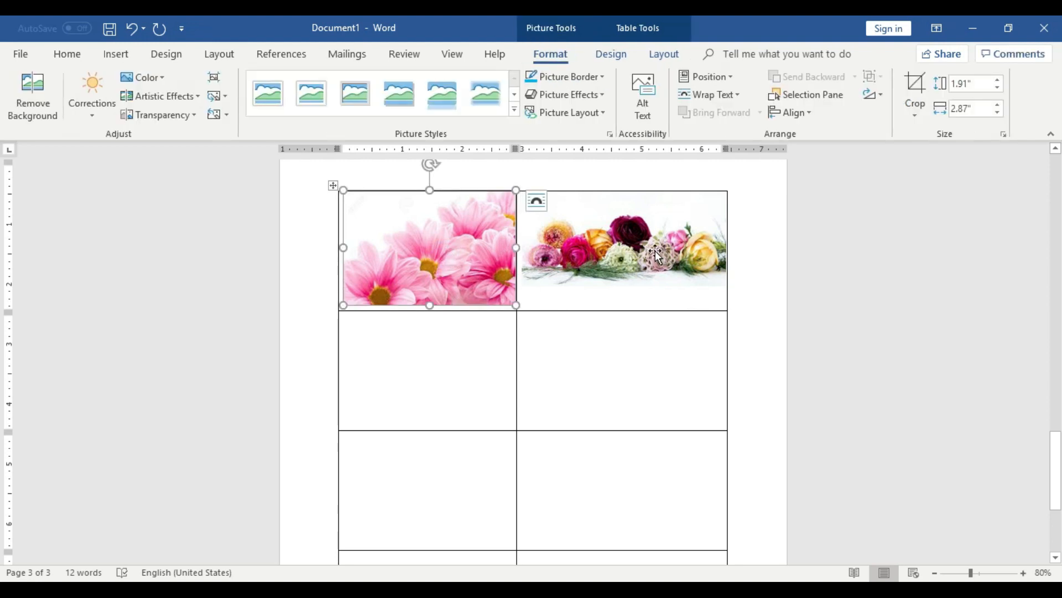
{"action": "left_click", "coordinate": [655, 251]}
{"action": "key", "text": "Delete"}
{"action": "left_click", "coordinate": [437, 236]}
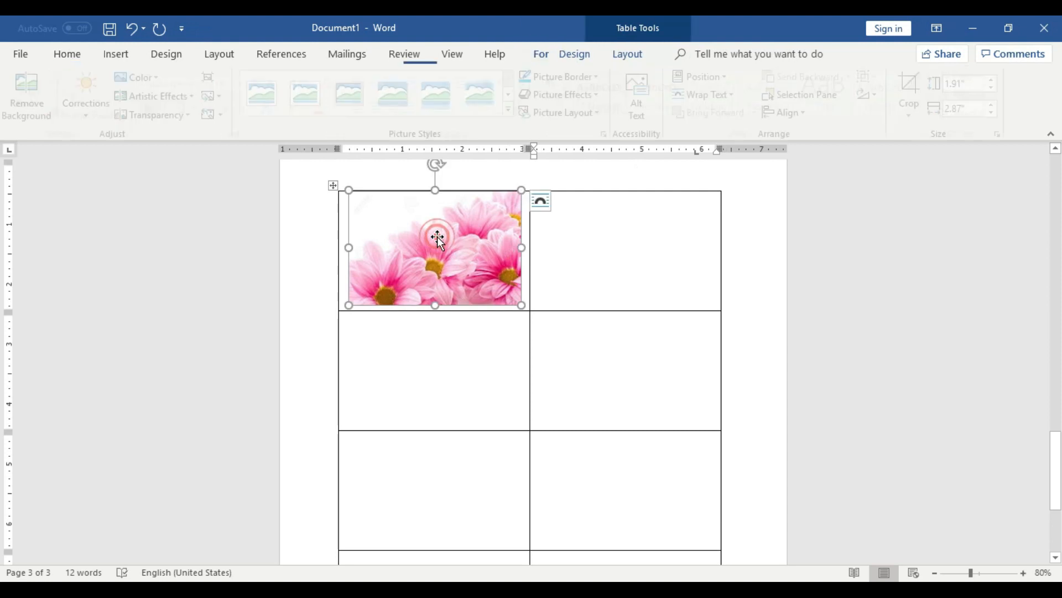
{"action": "key", "text": "Delete"}
{"action": "left_click", "coordinate": [609, 257]}
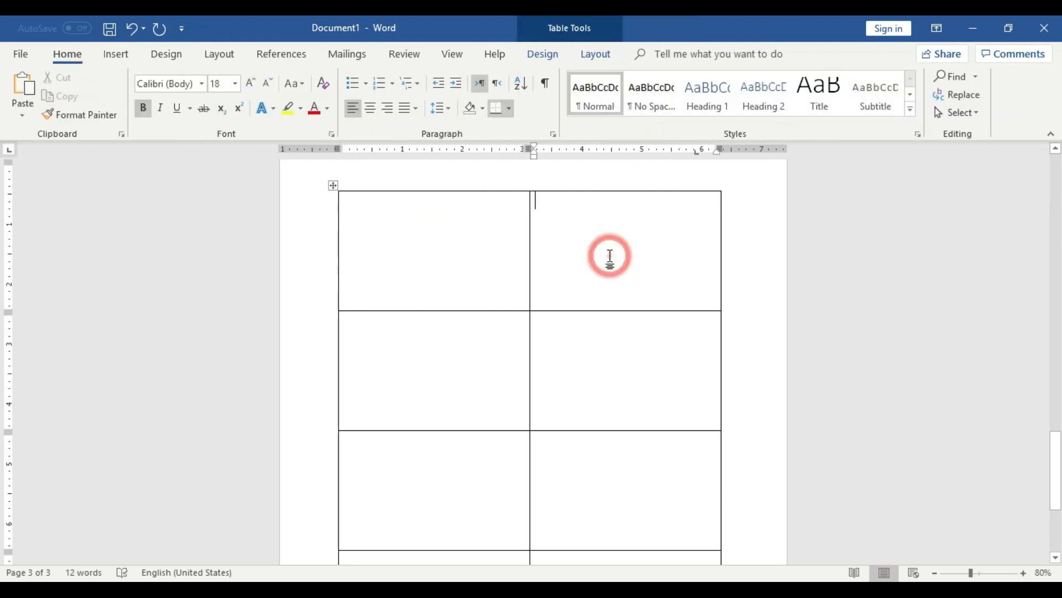
- Set all cells of the two-column table to a height of 2" and a width of 3"
{"action": "left_click", "coordinate": [334, 187]}
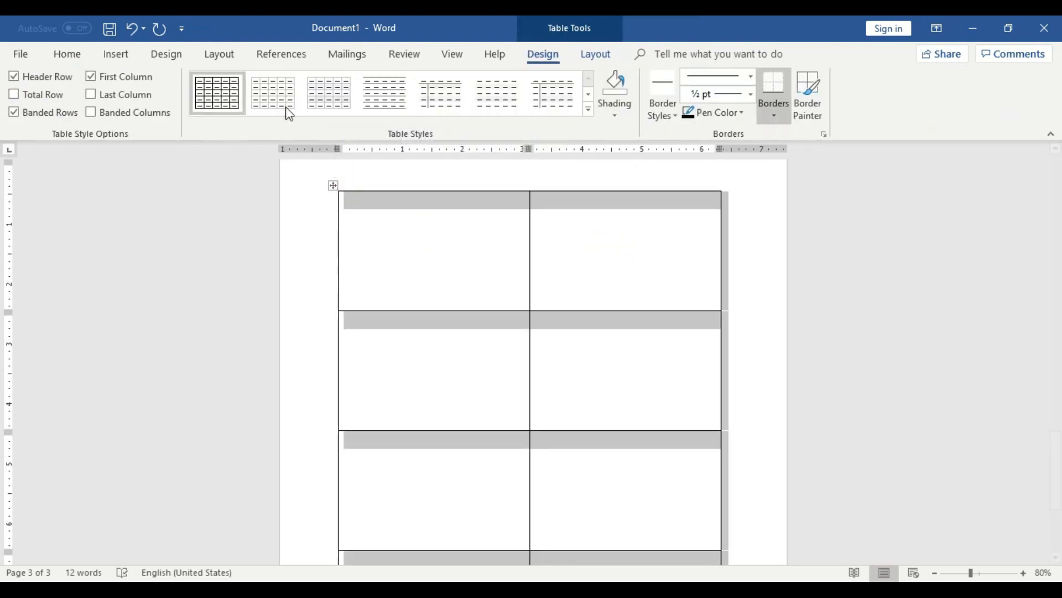
{"action": "left_click", "coordinate": [608, 58]}
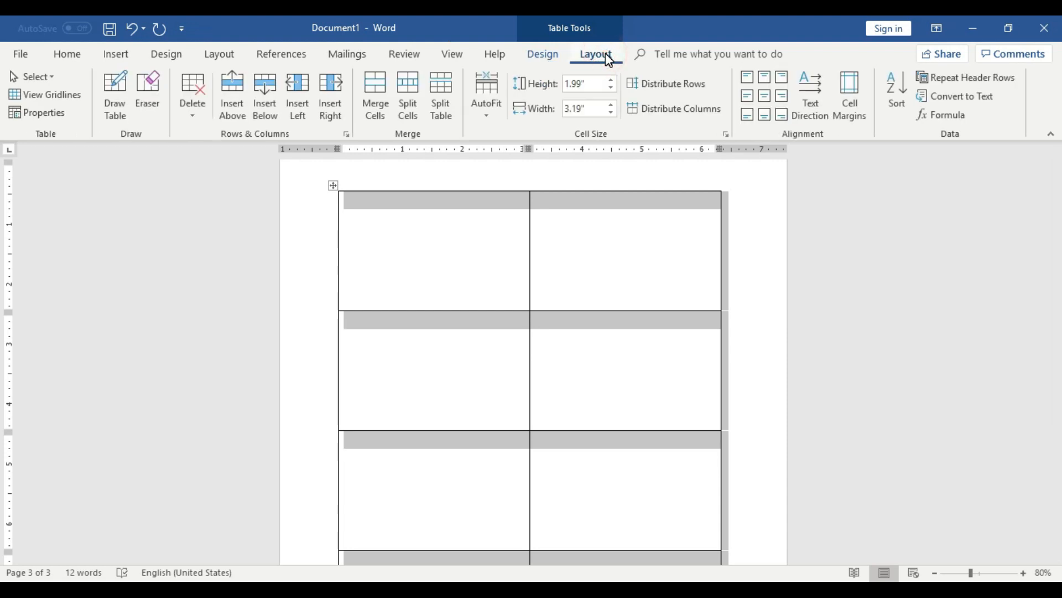
{"action": "double_click", "coordinate": [584, 84]}
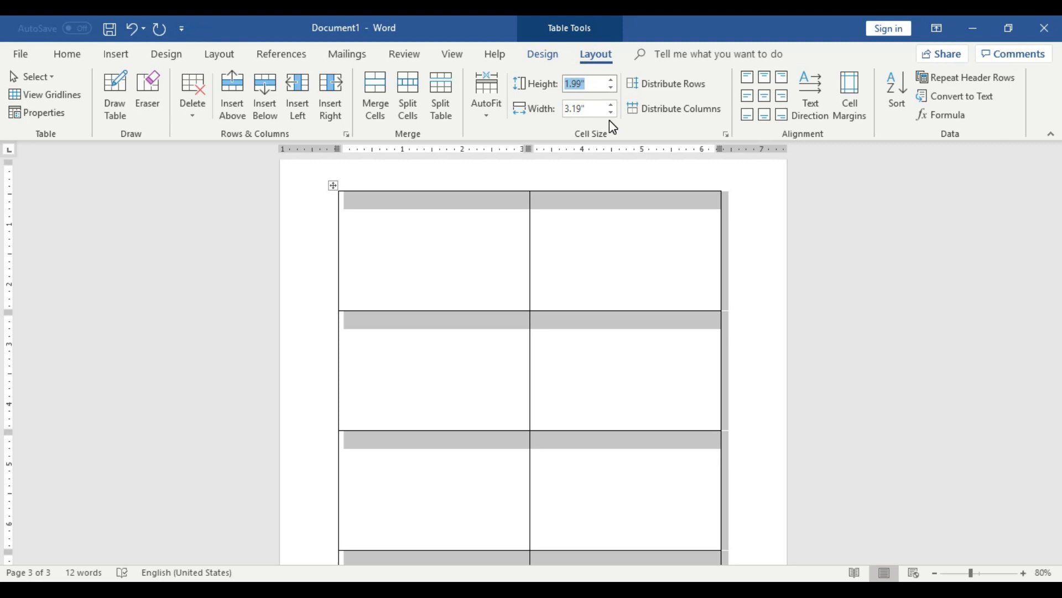
{"action": "key", "text": "BackSpace"}
{"action": "double_click", "coordinate": [586, 107]}
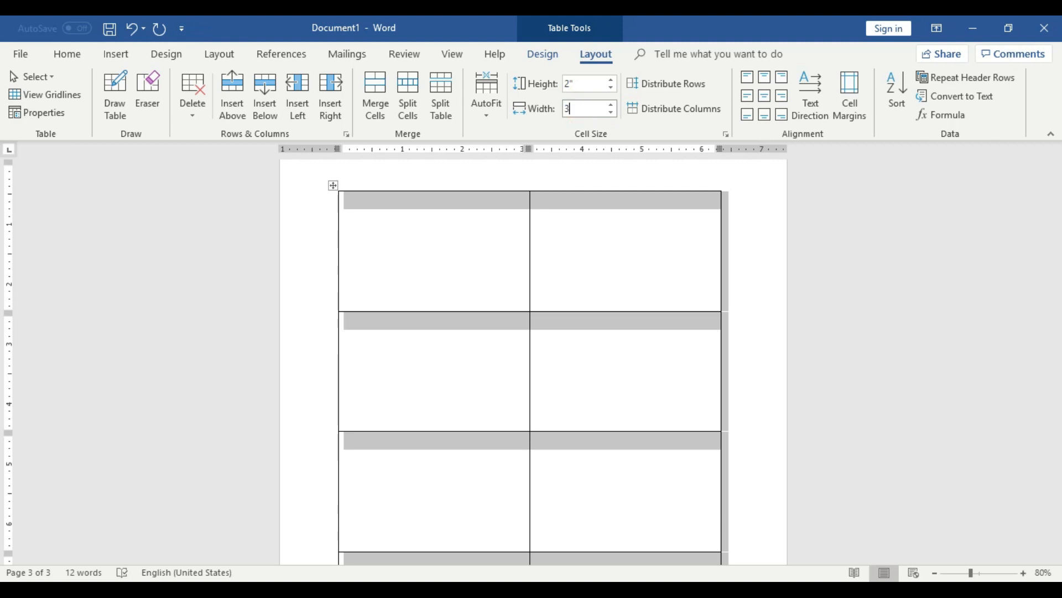
{"action": "key", "text": "Return"}
{"action": "left_click", "coordinate": [769, 294]}
- Centre the whole two-column table on the third page and deselect it
{"action": "left_click_drag", "start_coordinate": [332, 204], "coordinate": [334, 242]}
{"action": "left_click", "coordinate": [335, 242]}
{"action": "left_click", "coordinate": [67, 54]}
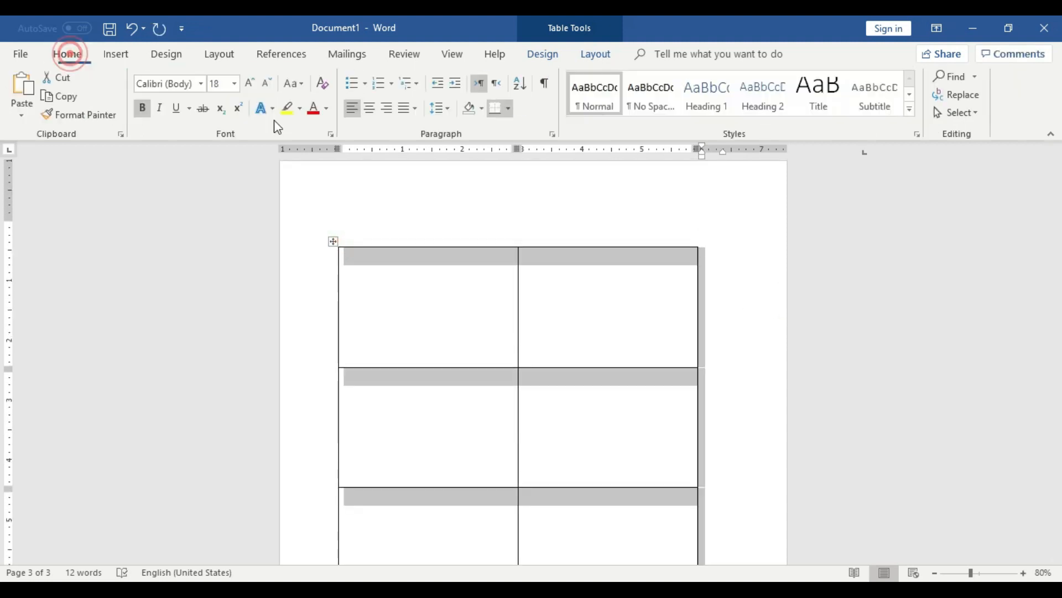
{"action": "left_click", "coordinate": [369, 108]}
{"action": "left_click", "coordinate": [726, 308]}
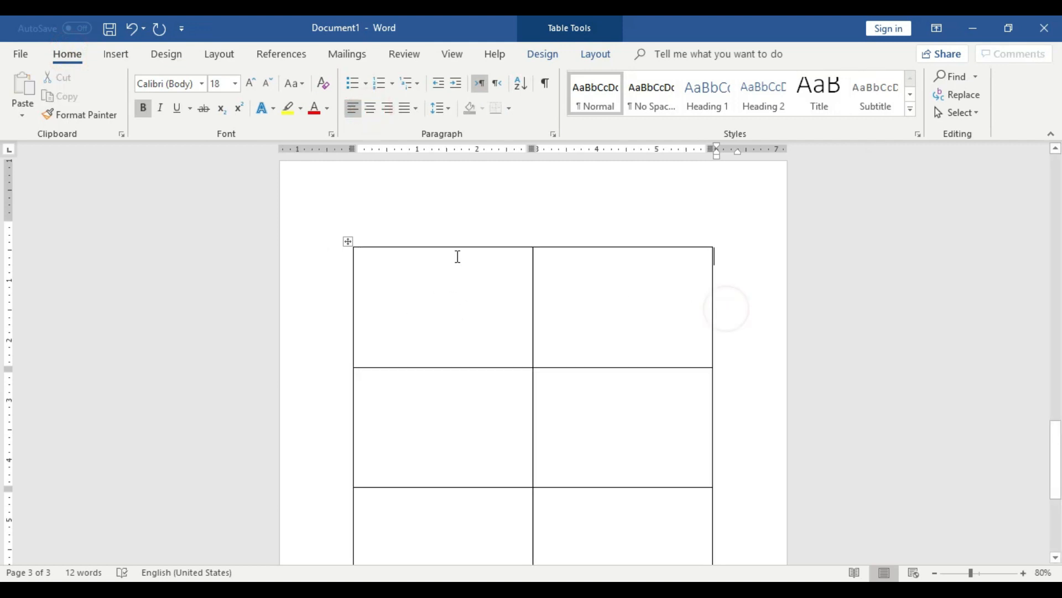
- Insert the pink flower picture "download" into the first cell of the centred table
{"action": "scroll", "coordinate": [662, 479], "scroll_direction": "down", "scroll_amount": 3}
{"action": "scroll", "coordinate": [588, 449], "scroll_direction": "up", "scroll_amount": 3}
{"action": "left_click", "coordinate": [437, 303]}
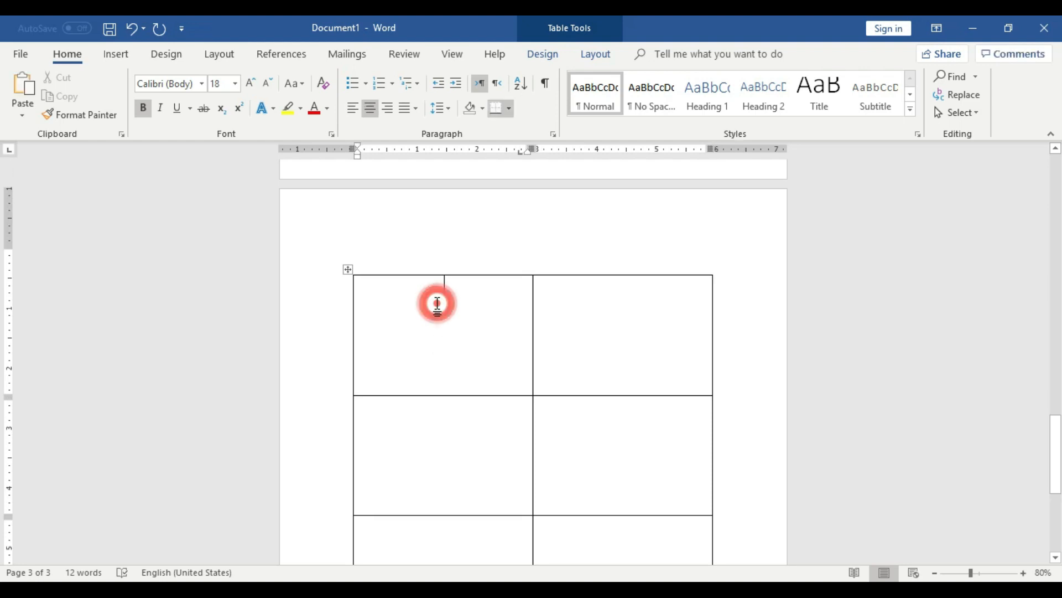
{"action": "left_click", "coordinate": [116, 54]}
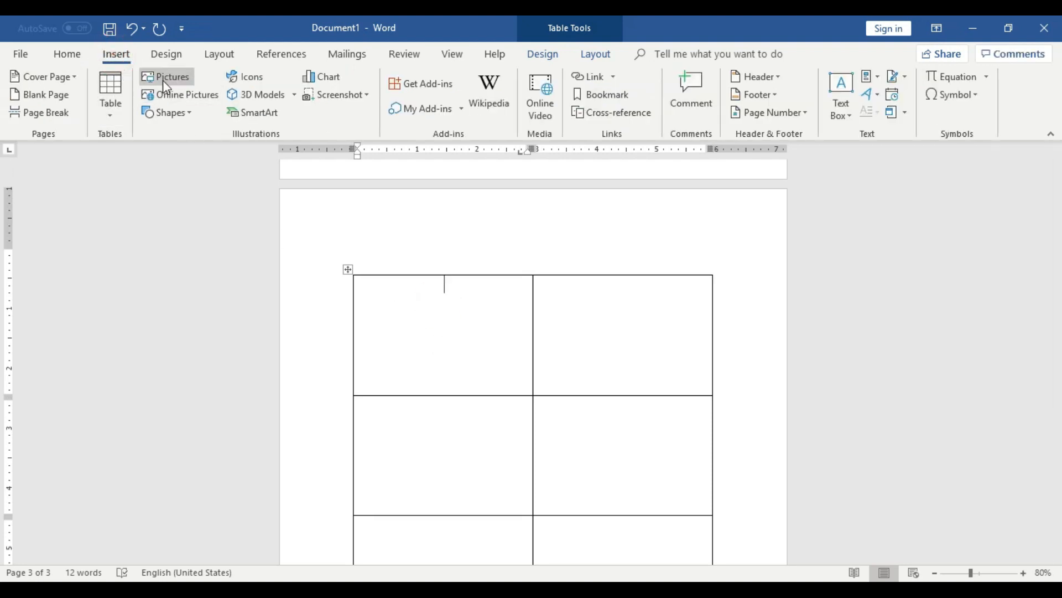
{"action": "left_click", "coordinate": [162, 80]}
{"action": "left_click", "coordinate": [561, 297]}
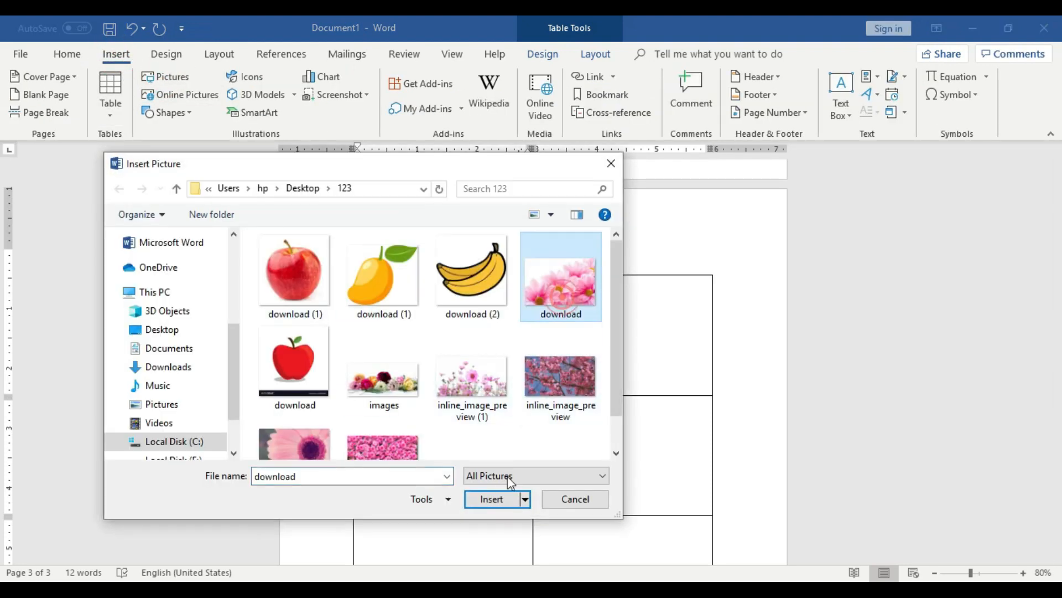
{"action": "left_click", "coordinate": [492, 498]}
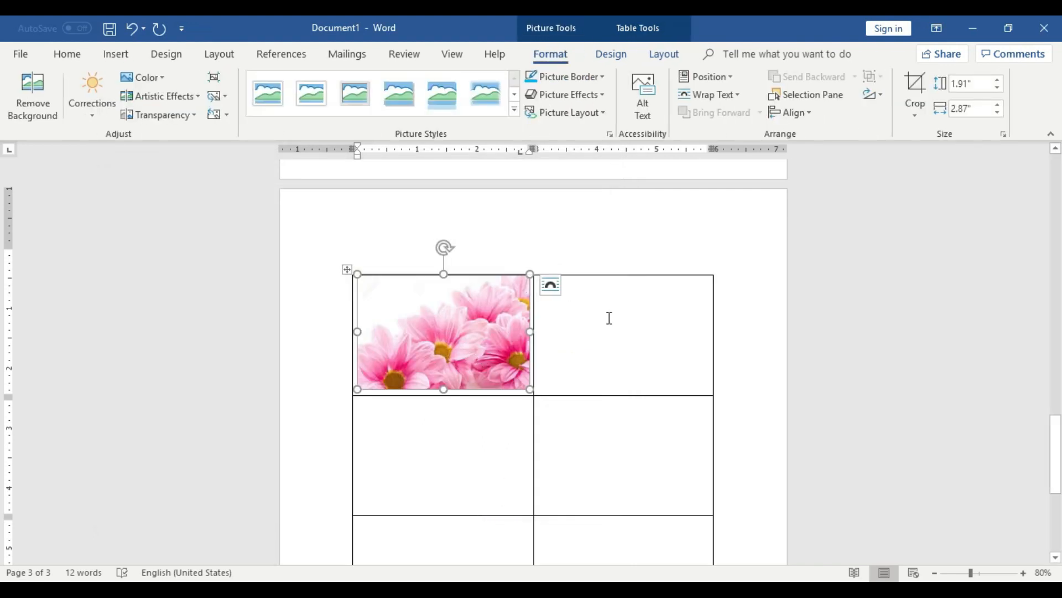
- Insert the mixed-flower picture "images" into the second cell of the table's first row
{"action": "left_click", "coordinate": [609, 318]}
{"action": "left_click", "coordinate": [116, 54]}
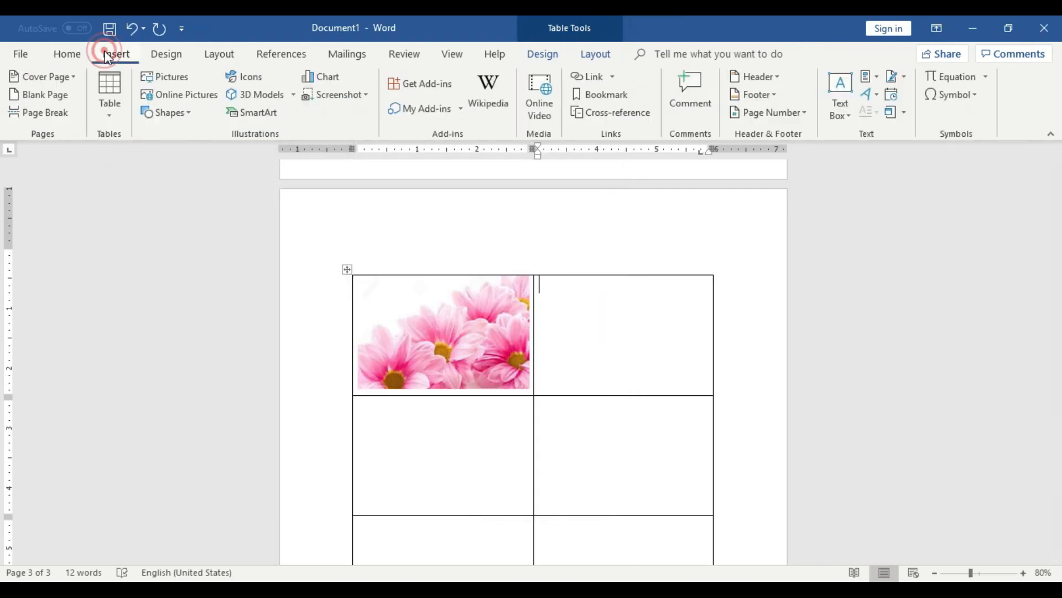
{"action": "left_click", "coordinate": [174, 83]}
{"action": "left_click", "coordinate": [401, 387]}
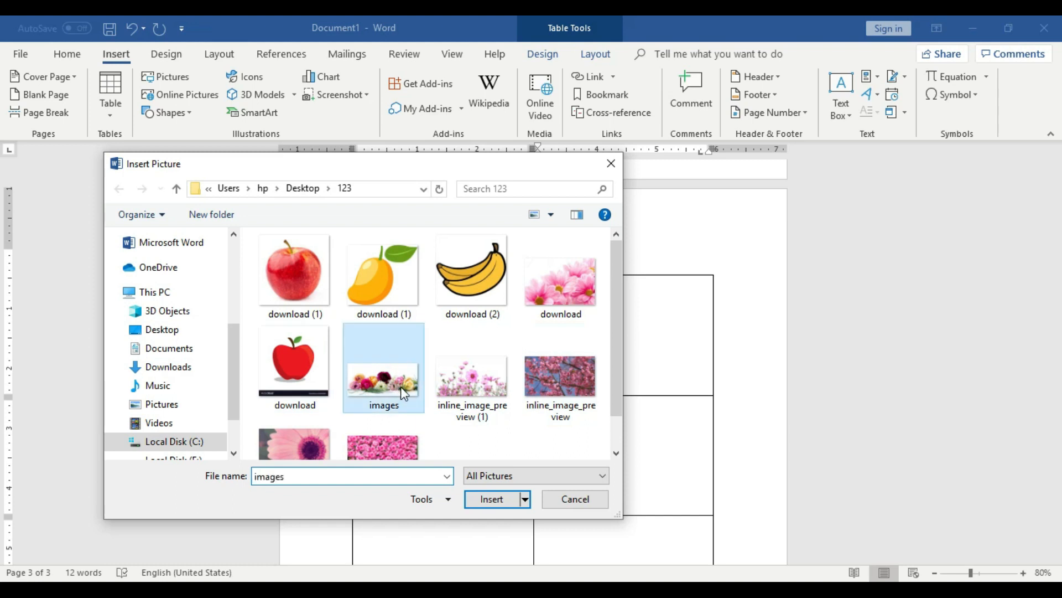
{"action": "left_click", "coordinate": [489, 498]}
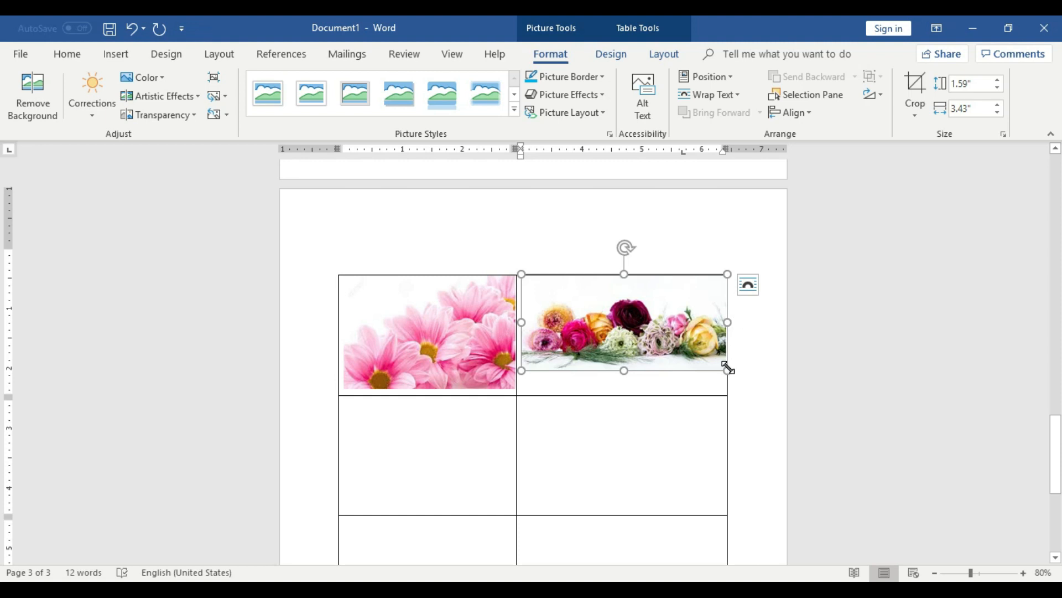
- Shrink the mixed-flower picture to about 2.93" wide, stretch its height to nearly fill the cell, and deselect it
{"action": "left_click_drag", "start_coordinate": [728, 369], "coordinate": [697, 370]}
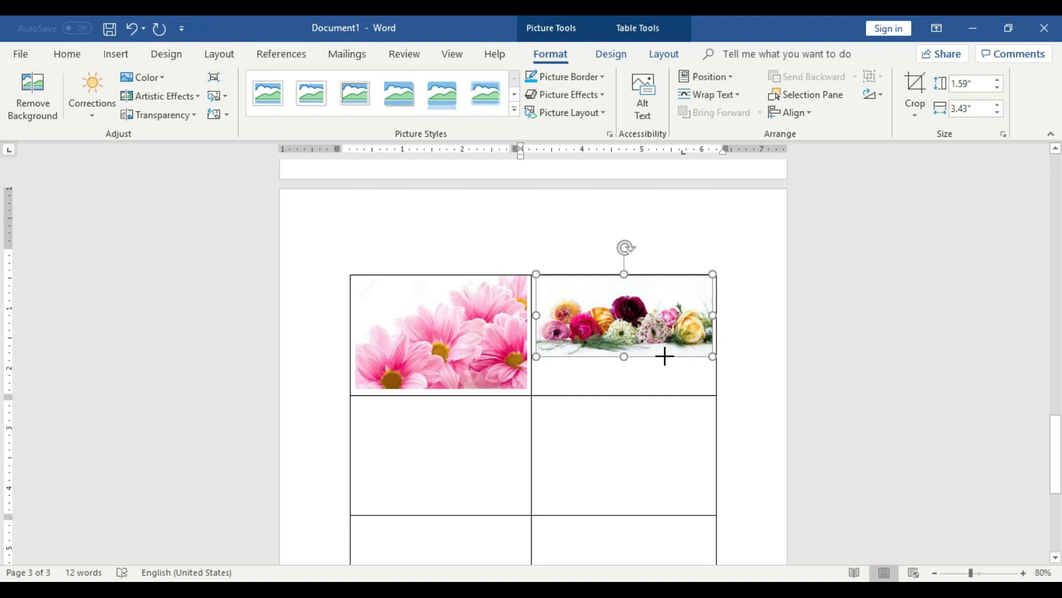
{"action": "left_click_drag", "start_coordinate": [624, 358], "coordinate": [622, 387]}
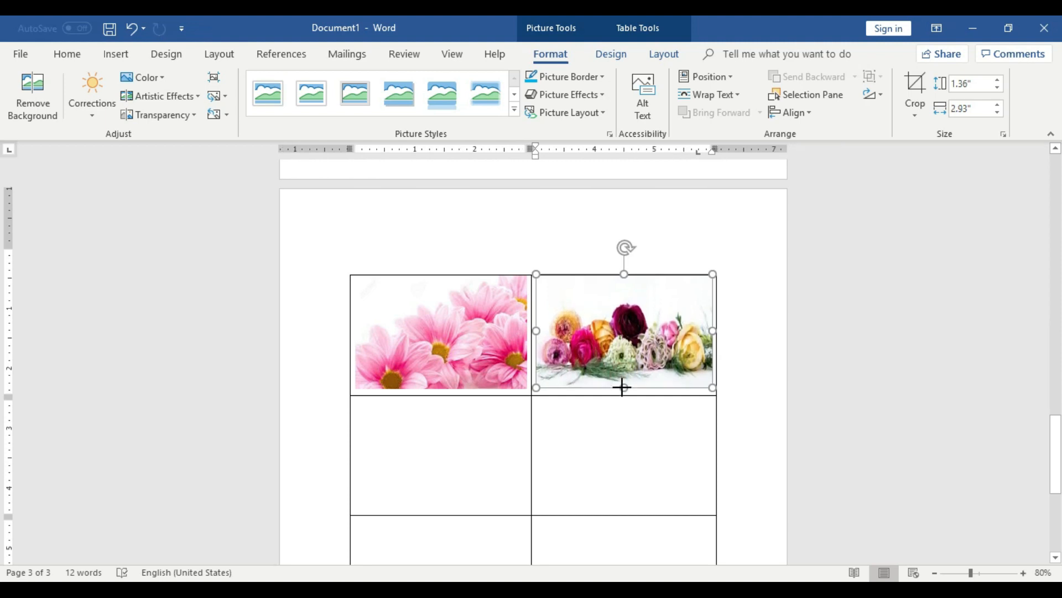
{"action": "left_click", "coordinate": [745, 373]}
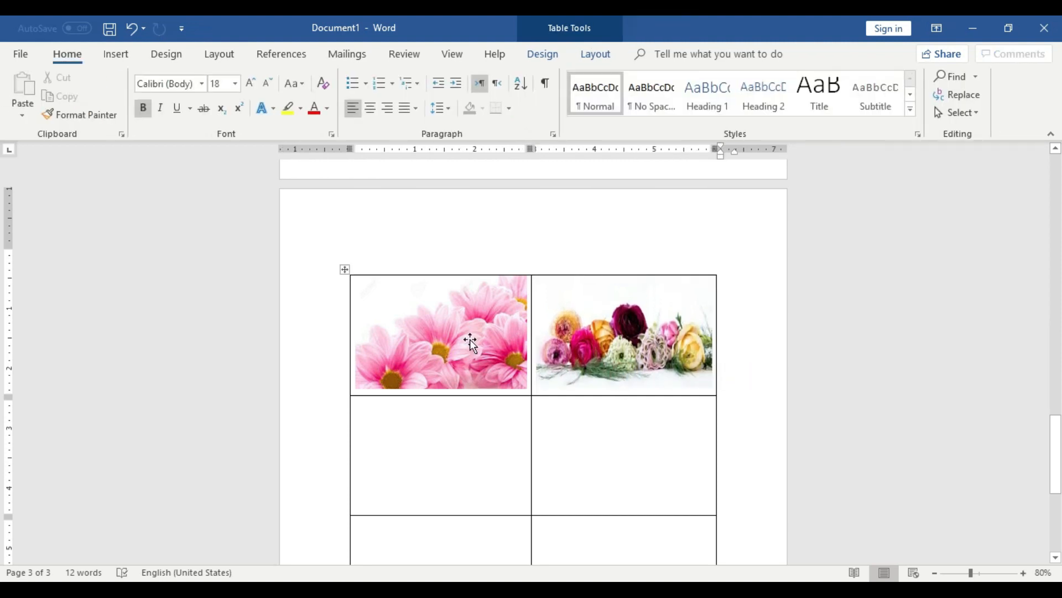
- Insert the picture "inline_image_preview (1)" into the first cell of the table's second row
{"action": "scroll", "coordinate": [667, 408], "scroll_direction": "down", "scroll_amount": 3}
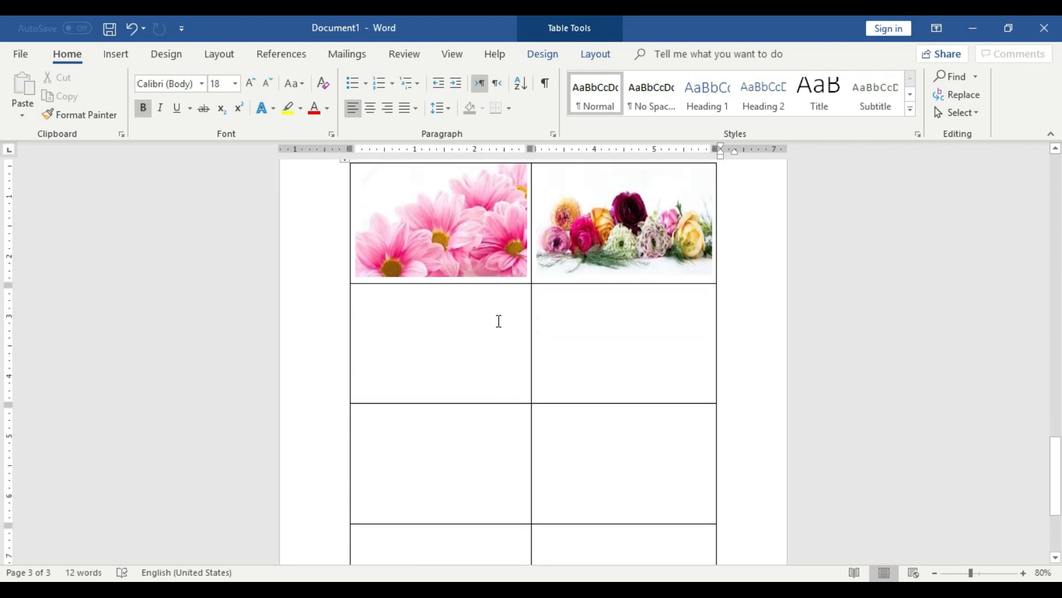
{"action": "left_click", "coordinate": [464, 314]}
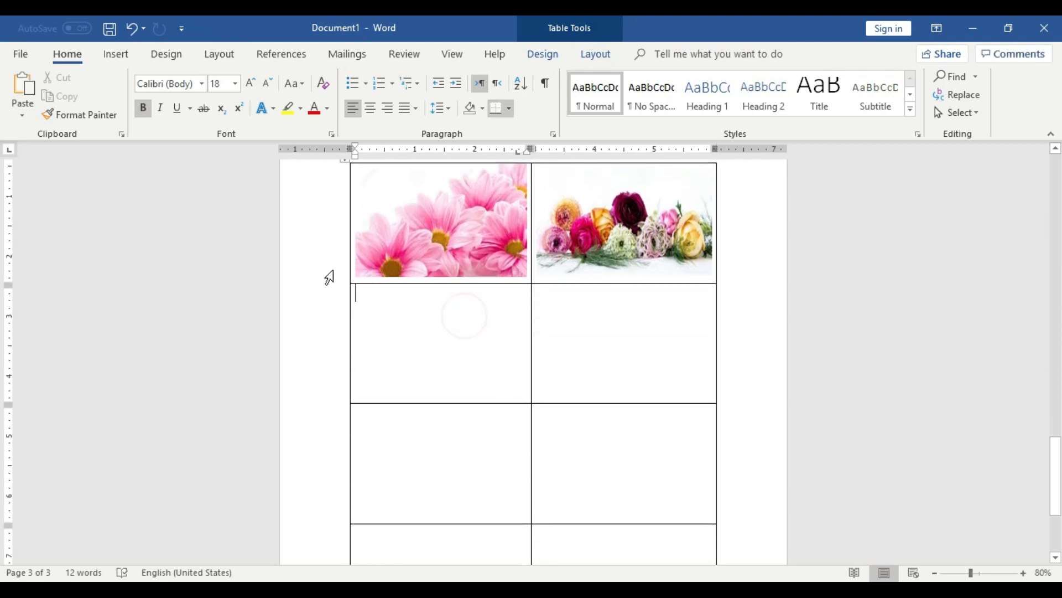
{"action": "left_click", "coordinate": [115, 54]}
{"action": "left_click", "coordinate": [165, 77]}
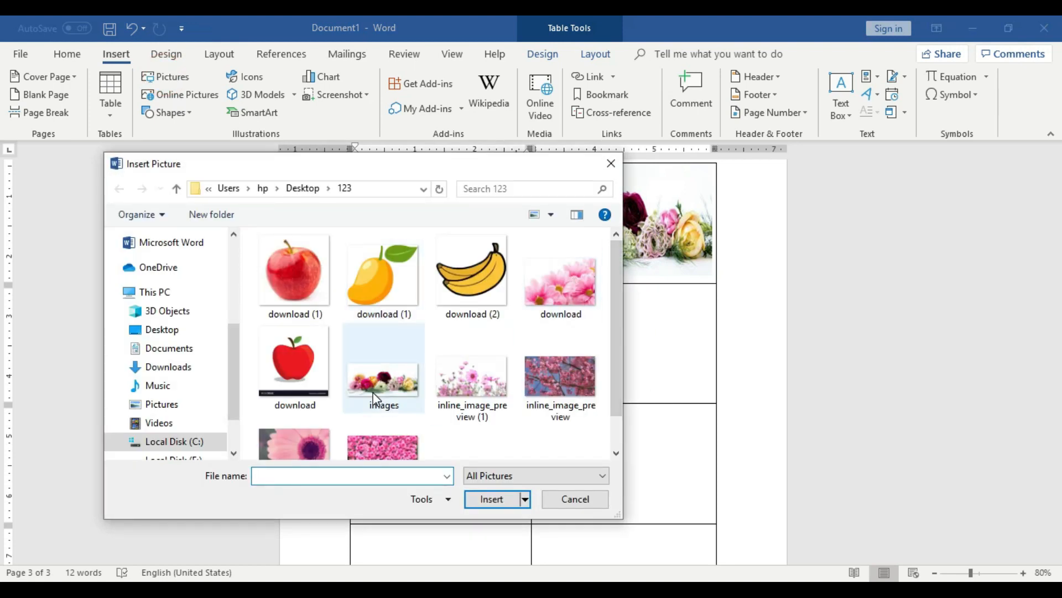
{"action": "left_click", "coordinate": [467, 389]}
{"action": "left_click", "coordinate": [487, 501]}
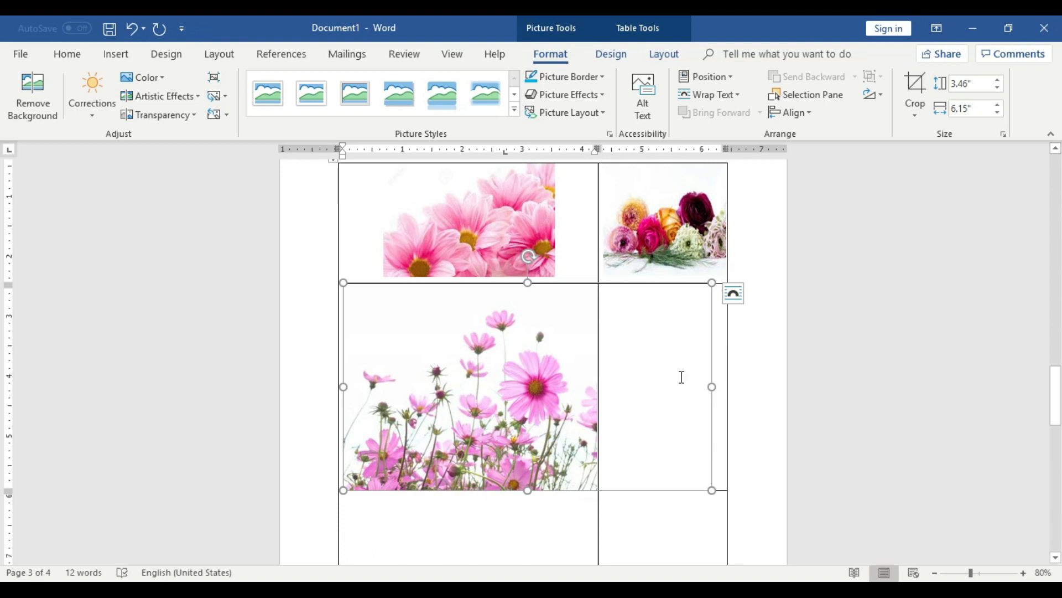
- Shrink the pink cosmos picture to the cell's width and stretch its height to nearly fill the cell
{"action": "scroll", "coordinate": [682, 377], "scroll_direction": "up", "scroll_amount": 3}
{"action": "scroll", "coordinate": [681, 377], "scroll_direction": "down", "scroll_amount": 2}
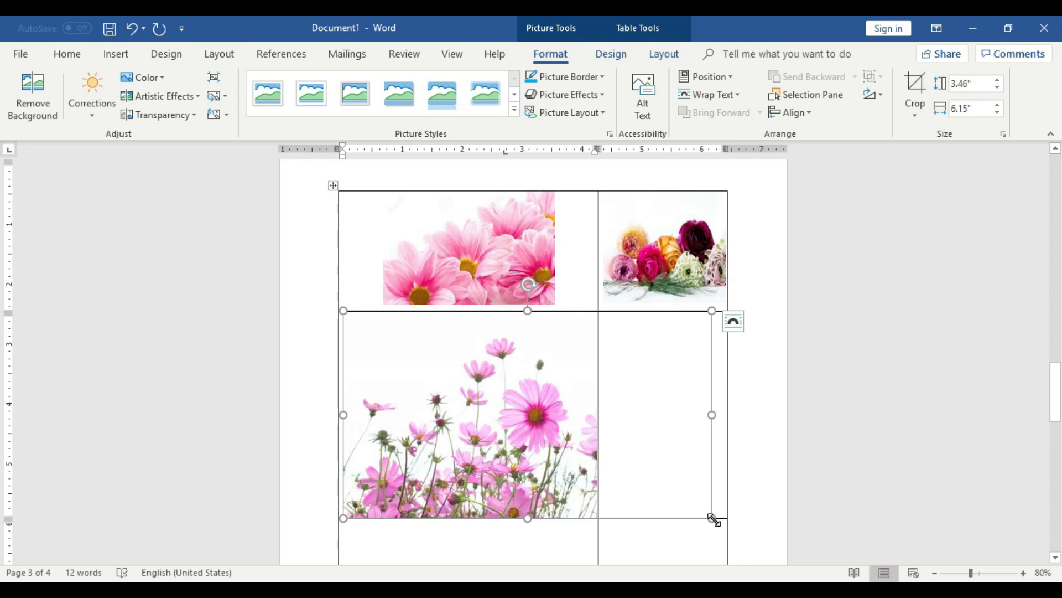
{"action": "left_click_drag", "start_coordinate": [714, 520], "coordinate": [493, 404]}
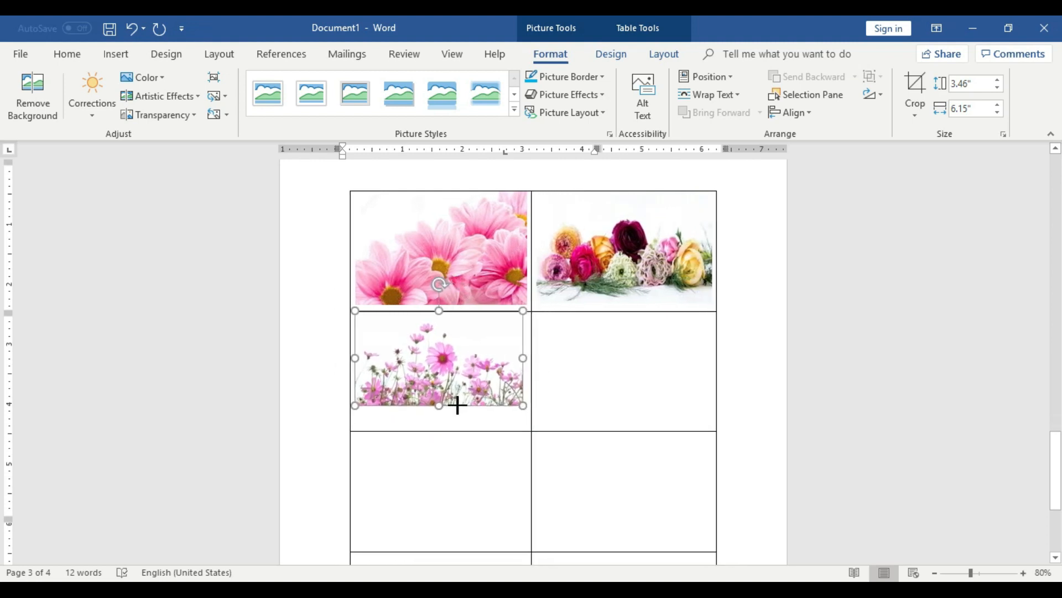
{"action": "left_click_drag", "start_coordinate": [441, 409], "coordinate": [441, 425]}
{"action": "left_click", "coordinate": [581, 372]}
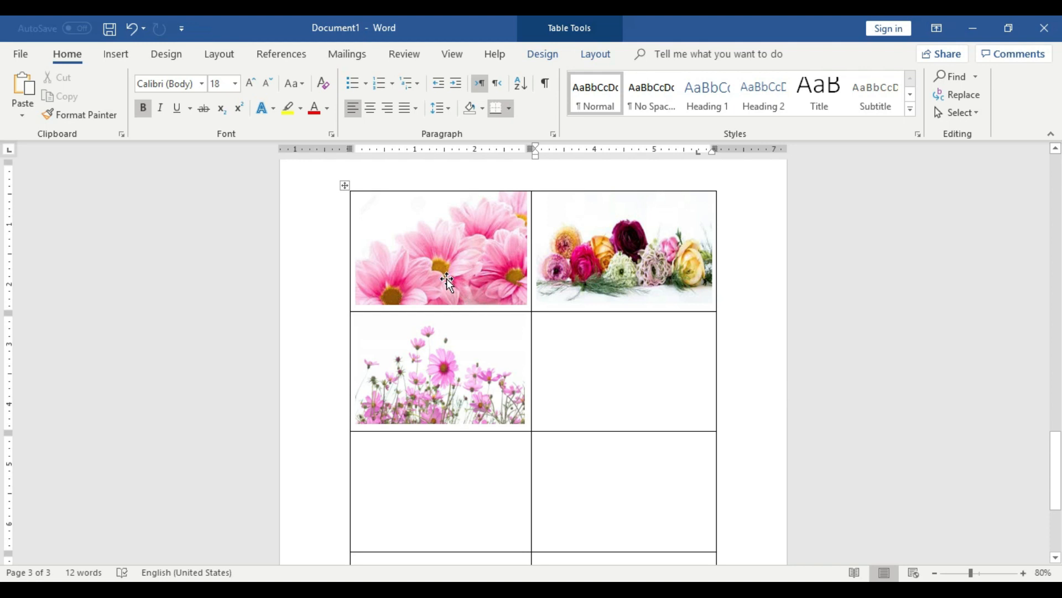
- Insert the cherry blossom picture "inline_image_preview" into the second cell of the table's second row
{"action": "left_click", "coordinate": [479, 369]}
{"action": "left_click", "coordinate": [480, 267]}
{"action": "left_click", "coordinate": [592, 254]}
{"action": "left_click", "coordinate": [636, 356]}
{"action": "left_click", "coordinate": [116, 54]}
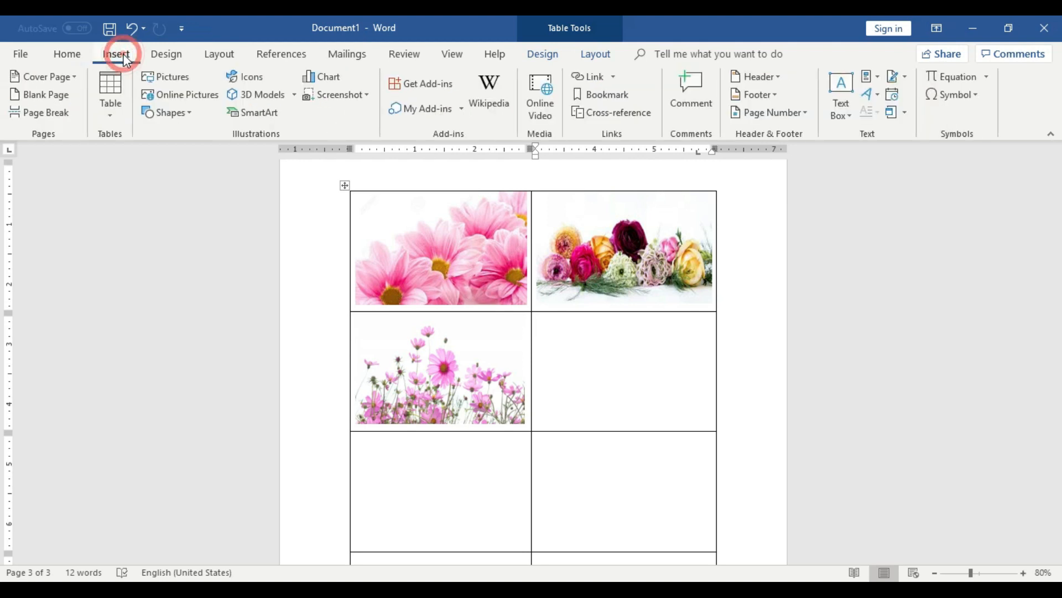
{"action": "left_click", "coordinate": [166, 77]}
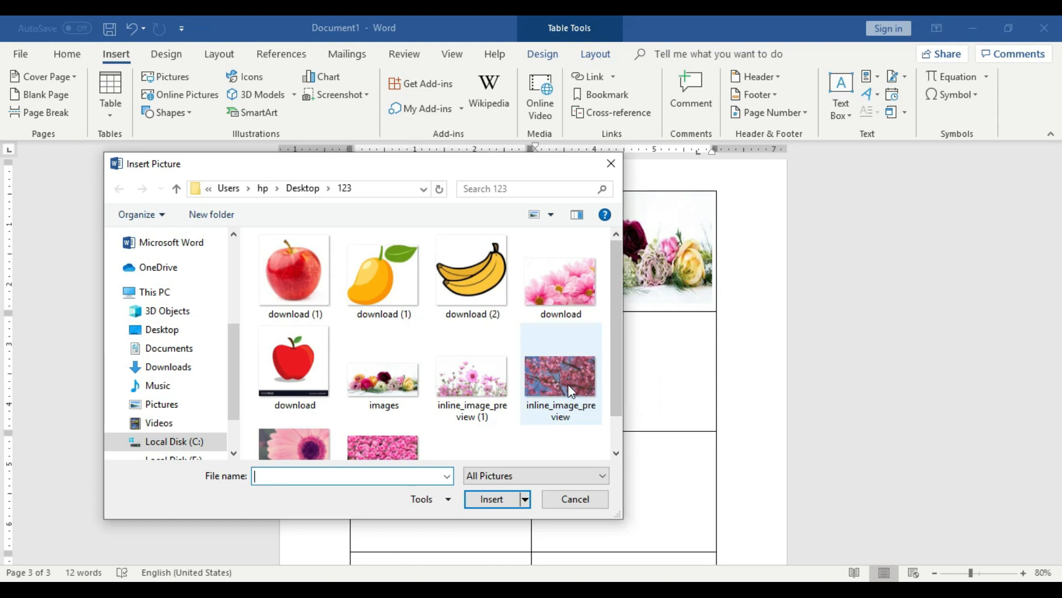
{"action": "left_click", "coordinate": [559, 360]}
{"action": "left_click", "coordinate": [507, 504]}
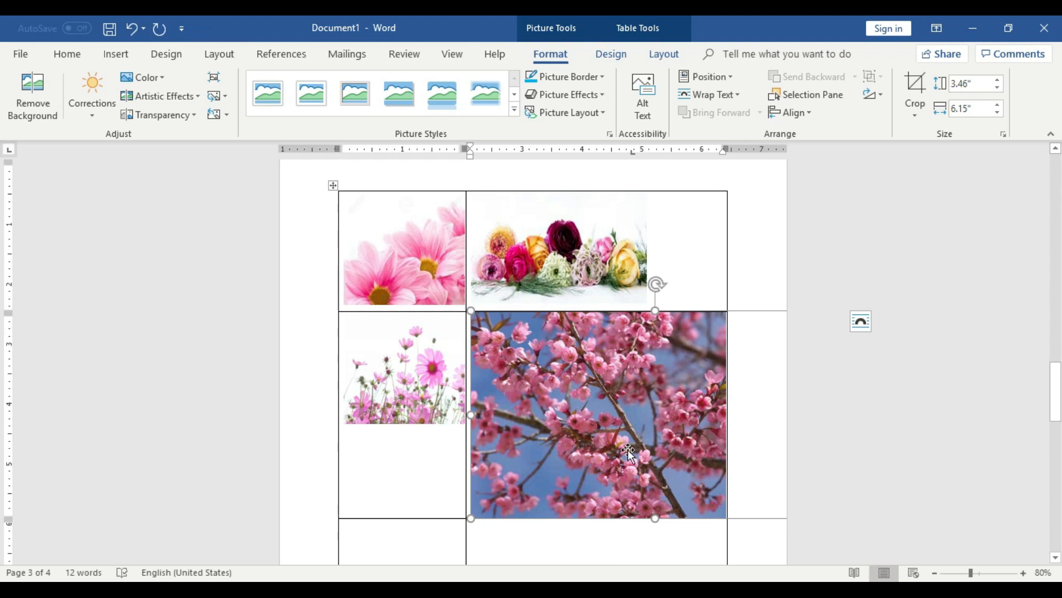
- Resize the cherry blossom picture to about 1.79" high and 3.07" wide, then deselect it
{"action": "left_click_drag", "start_coordinate": [471, 519], "coordinate": [509, 493]}
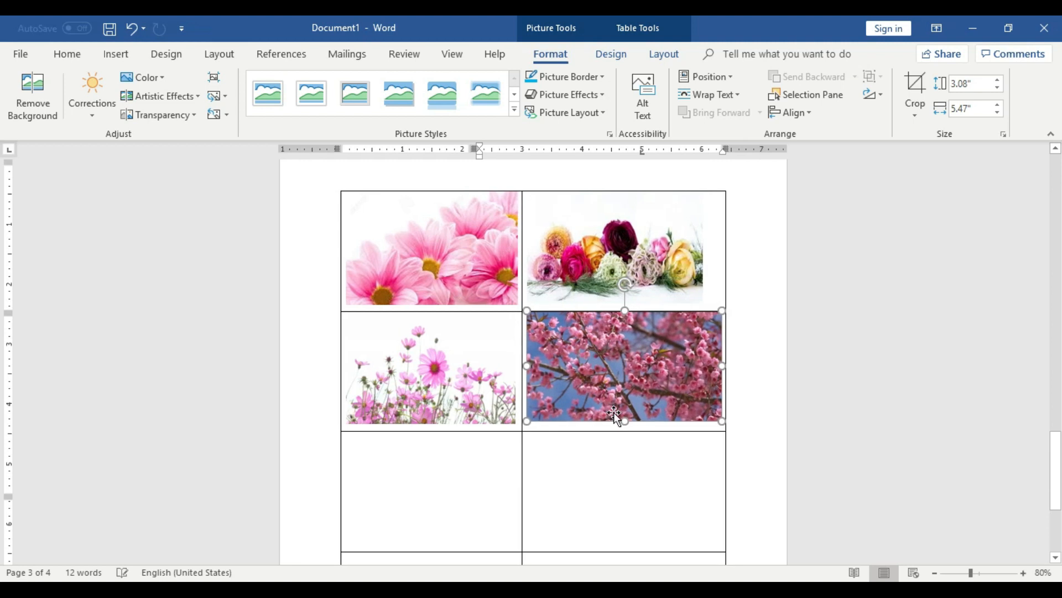
{"action": "left_click_drag", "start_coordinate": [626, 422], "coordinate": [625, 425]}
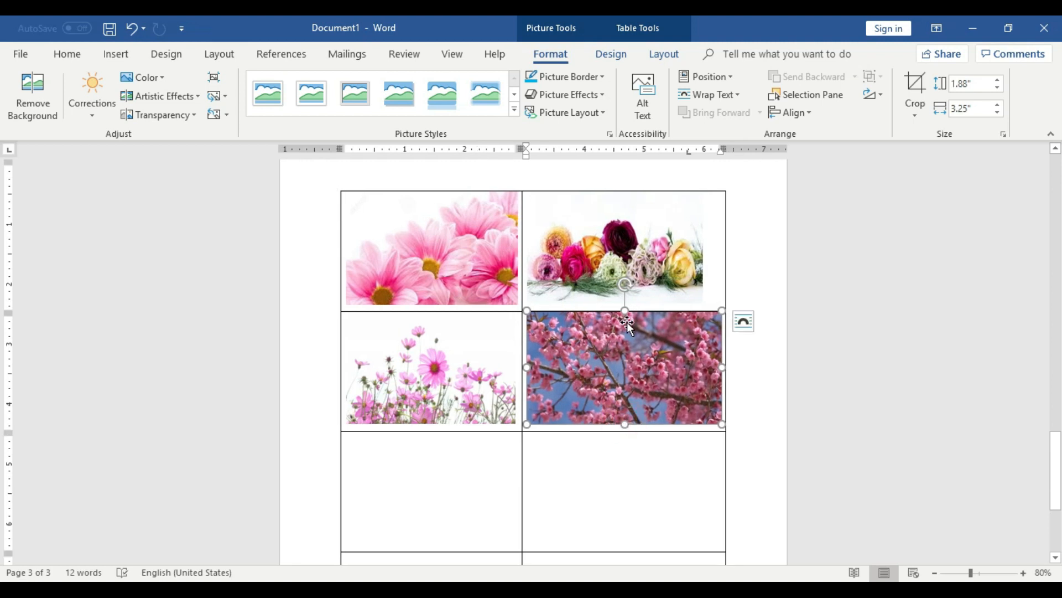
{"action": "left_click_drag", "start_coordinate": [625, 313], "coordinate": [625, 311]}
{"action": "left_click_drag", "start_coordinate": [723, 308], "coordinate": [709, 325]}
{"action": "left_click", "coordinate": [758, 368]}
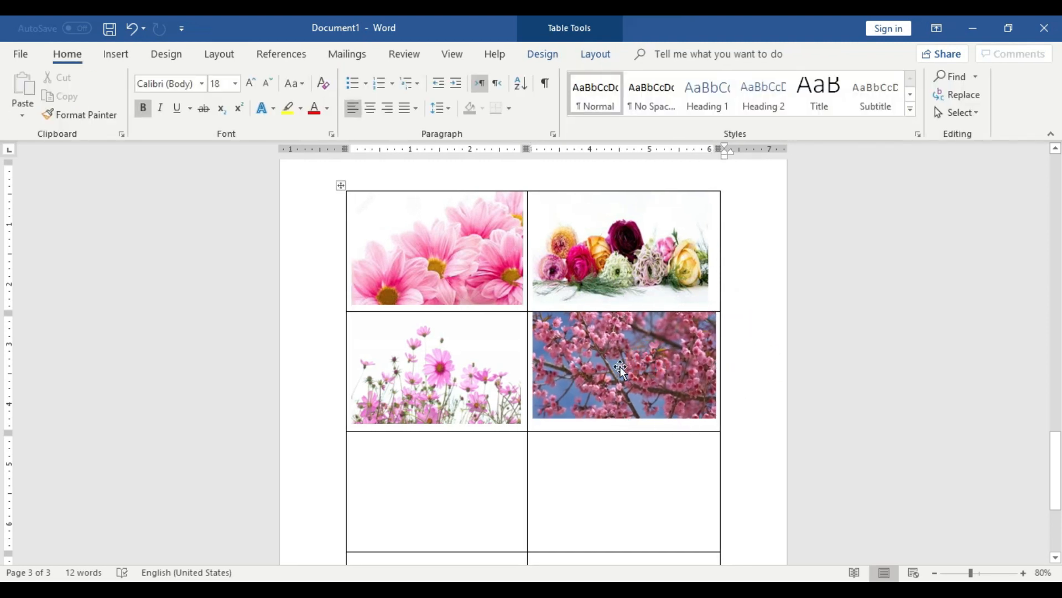
- Reduce the cherry blossom picture to about 1.4" high and 2.4" wide and centre it in its cell
{"action": "left_click", "coordinate": [610, 348]}
{"action": "left_click_drag", "start_coordinate": [609, 349], "coordinate": [609, 356]}
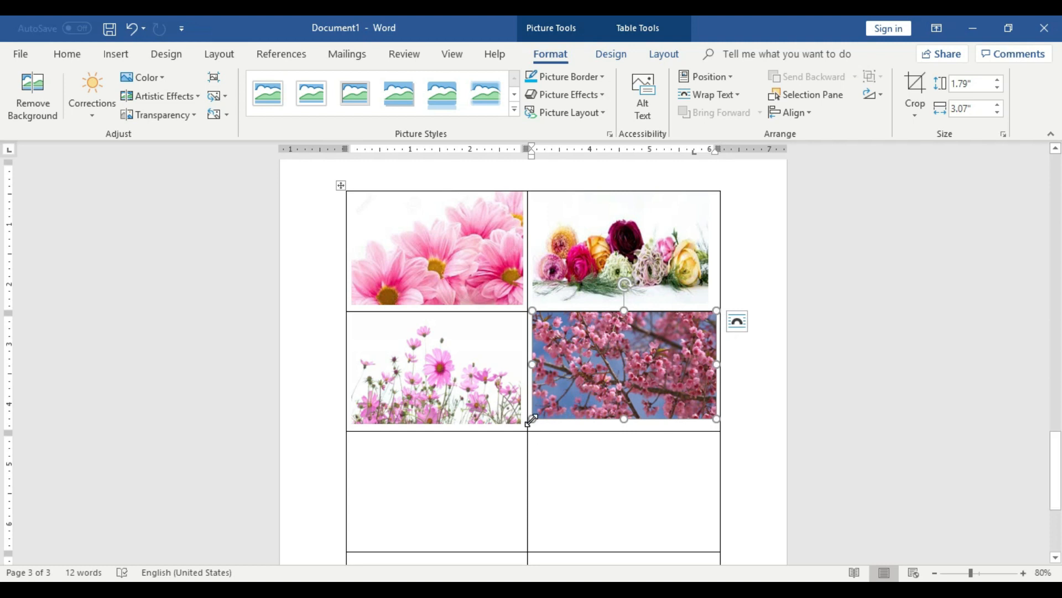
{"action": "left_click_drag", "start_coordinate": [532, 418], "coordinate": [572, 395]}
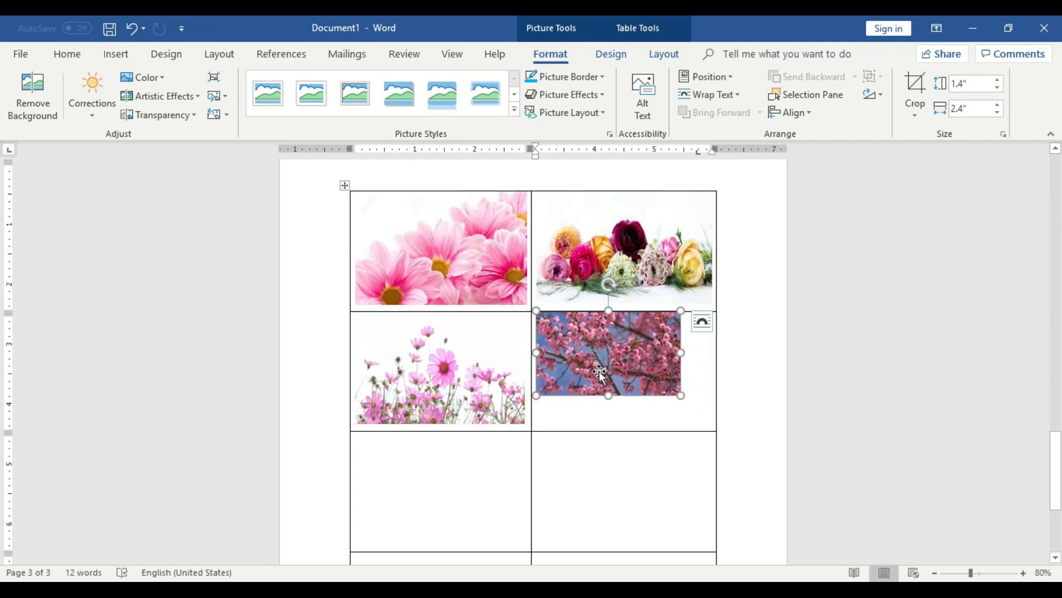
{"action": "left_click", "coordinate": [67, 54]}
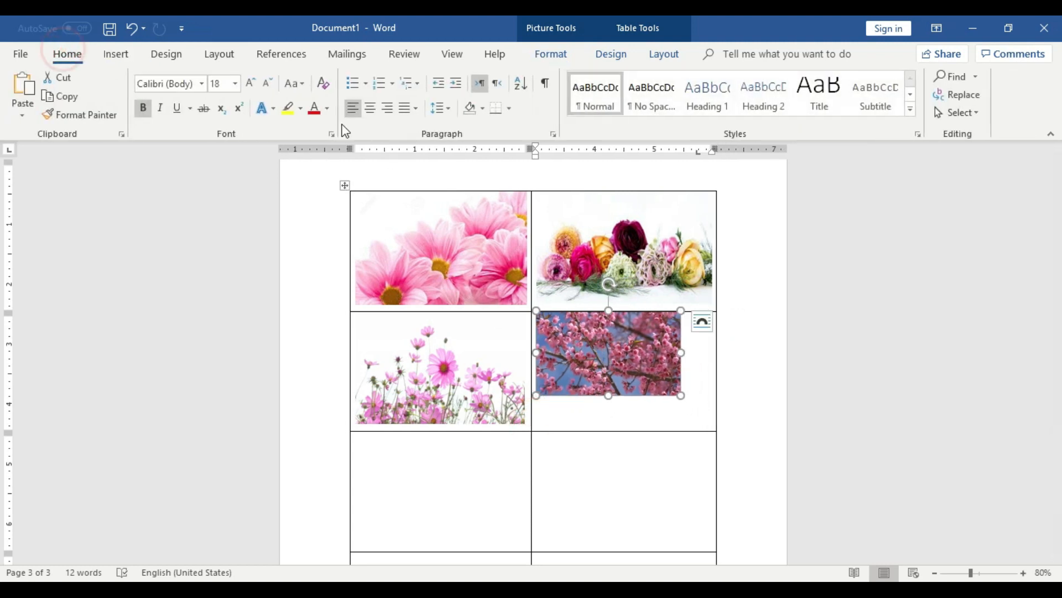
{"action": "left_click", "coordinate": [369, 109]}
{"action": "left_click", "coordinate": [787, 403]}
- Stretch the centred cherry blossom picture in height and width to nearly fill its cell, then deselect it
{"action": "left_click", "coordinate": [645, 358]}
{"action": "left_click_drag", "start_coordinate": [646, 367], "coordinate": [617, 424]}
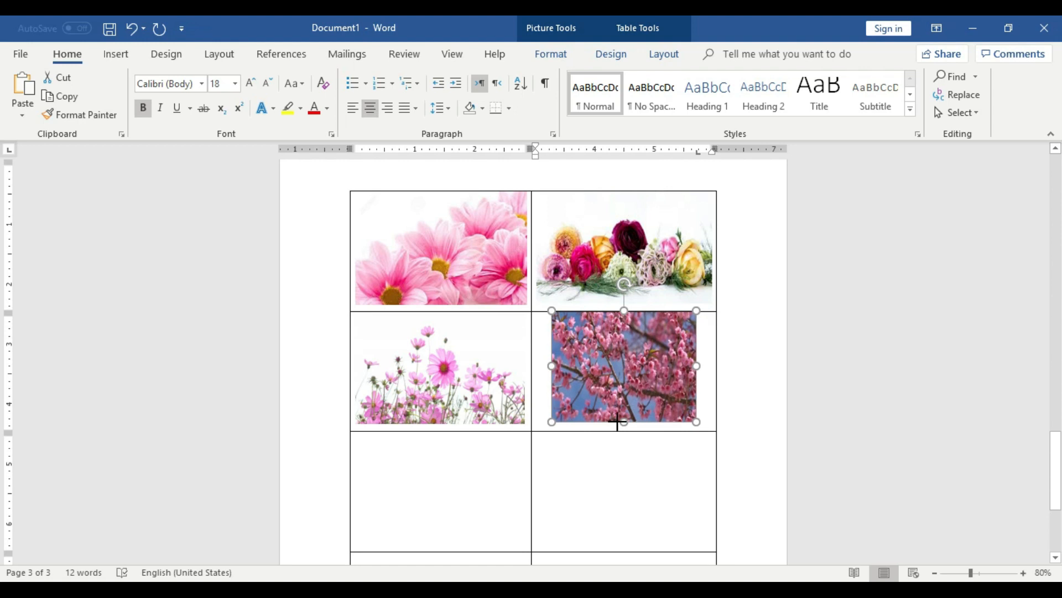
{"action": "left_click_drag", "start_coordinate": [697, 372], "coordinate": [709, 372]}
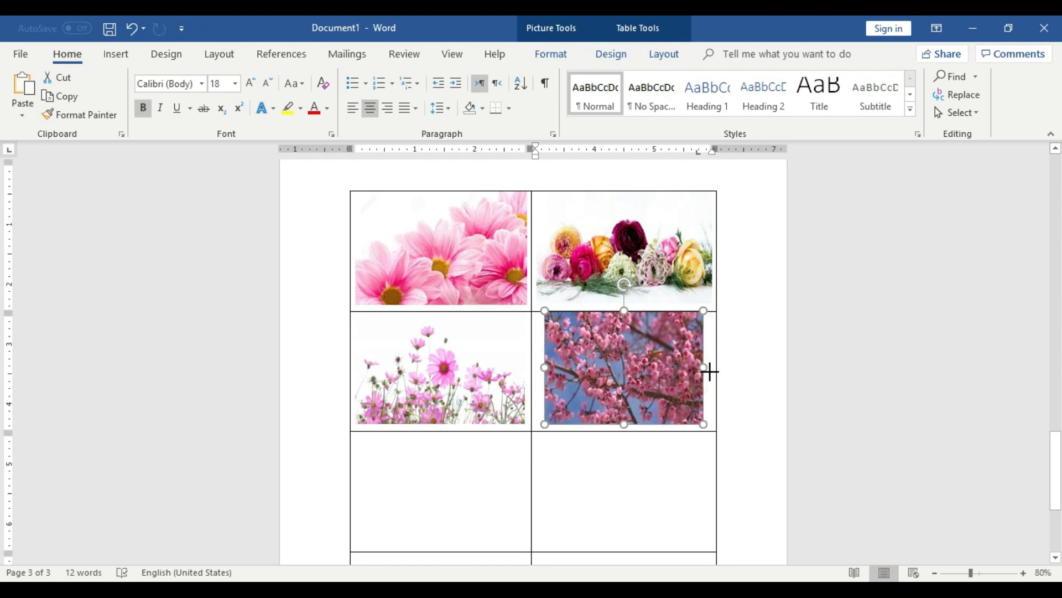
{"action": "left_click", "coordinate": [742, 365]}
- Insert "Pink-Flowers-name" into the first cell of the third row and shrink it to about 1.95" high and 3.12" wide
{"action": "scroll", "coordinate": [742, 398], "scroll_direction": "down", "scroll_amount": 5}
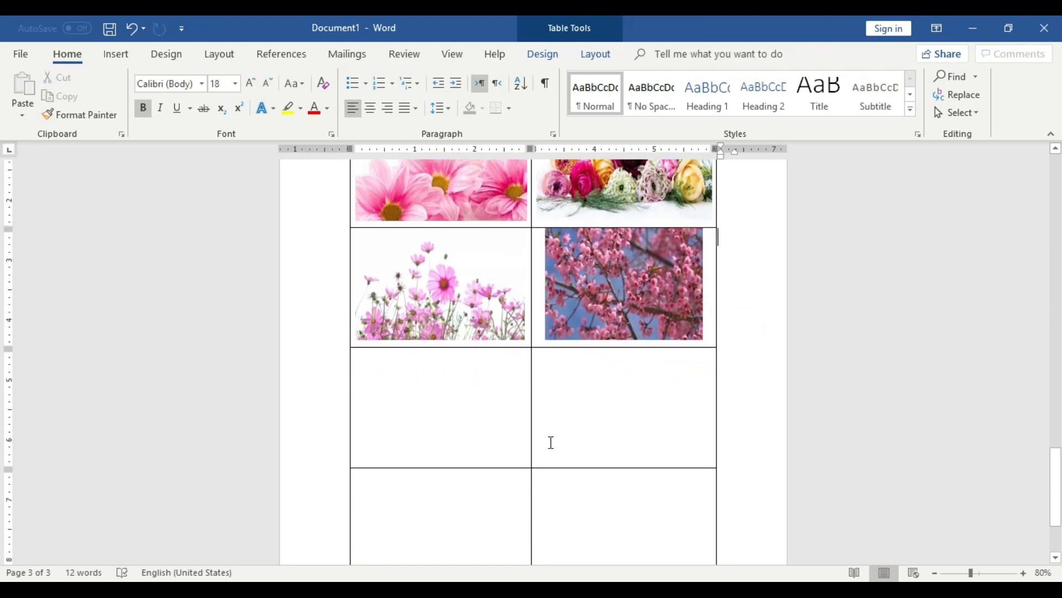
{"action": "left_click", "coordinate": [450, 308]}
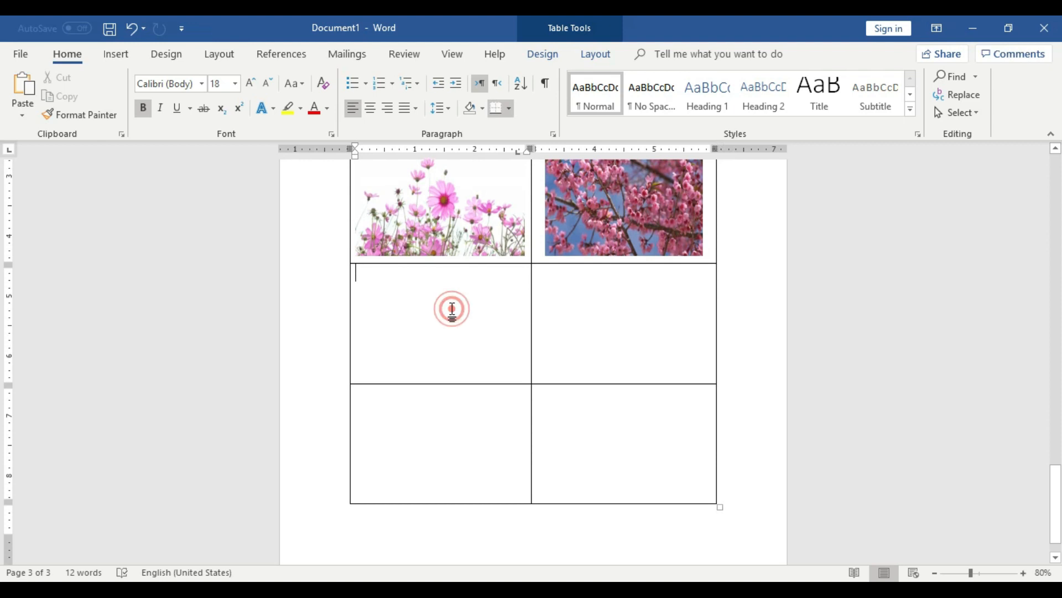
{"action": "left_click", "coordinate": [121, 54]}
{"action": "left_click", "coordinate": [169, 76]}
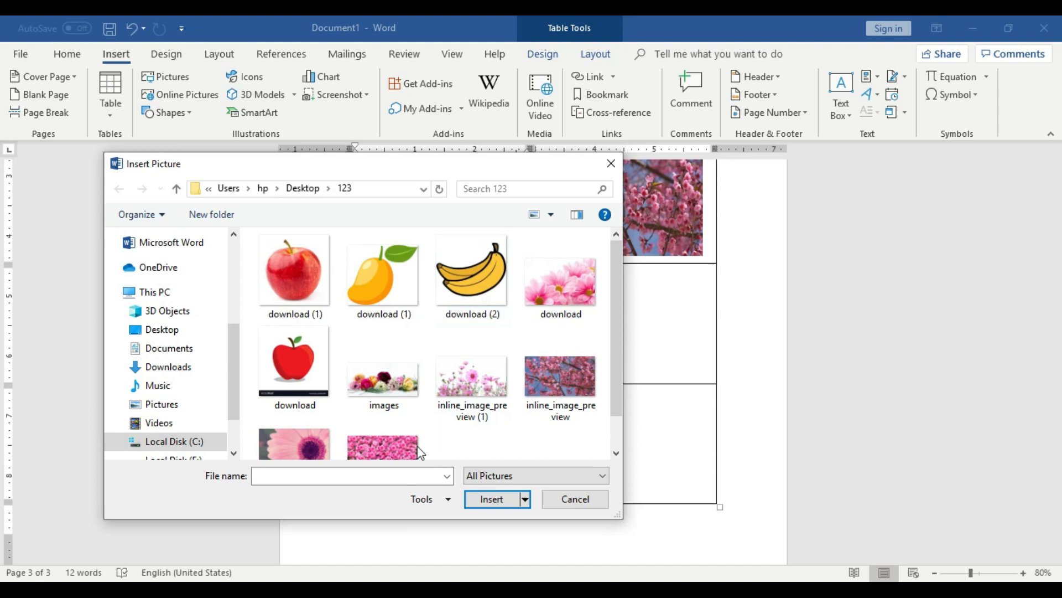
{"action": "left_click", "coordinate": [316, 444]}
{"action": "left_click", "coordinate": [498, 498]}
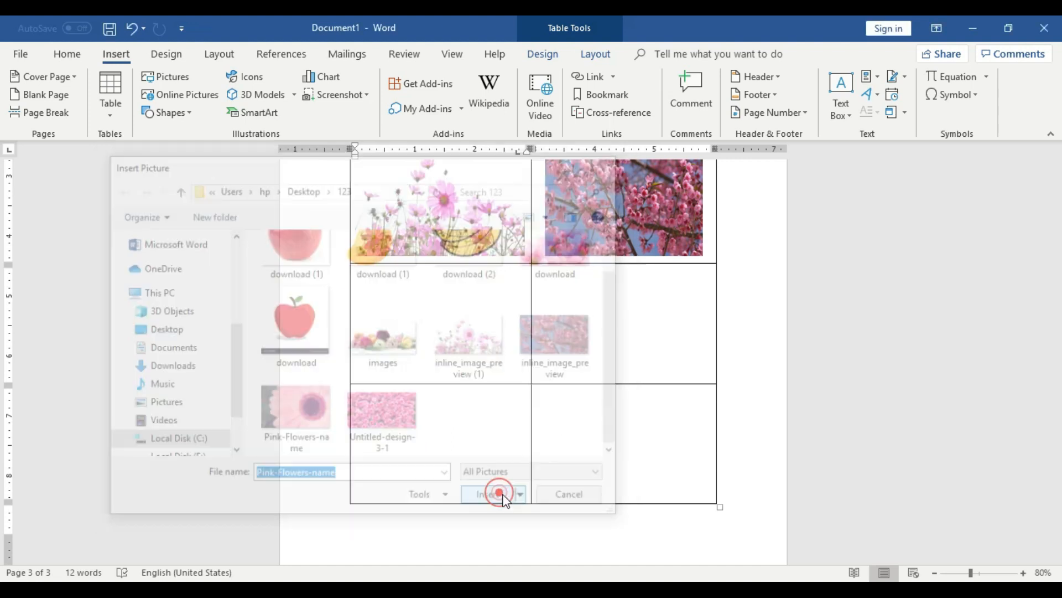
{"action": "left_click_drag", "start_coordinate": [733, 507], "coordinate": [427, 370]}
- Insert the banana picture "download (2)" into the second cell of the third row
{"action": "left_click", "coordinate": [626, 363]}
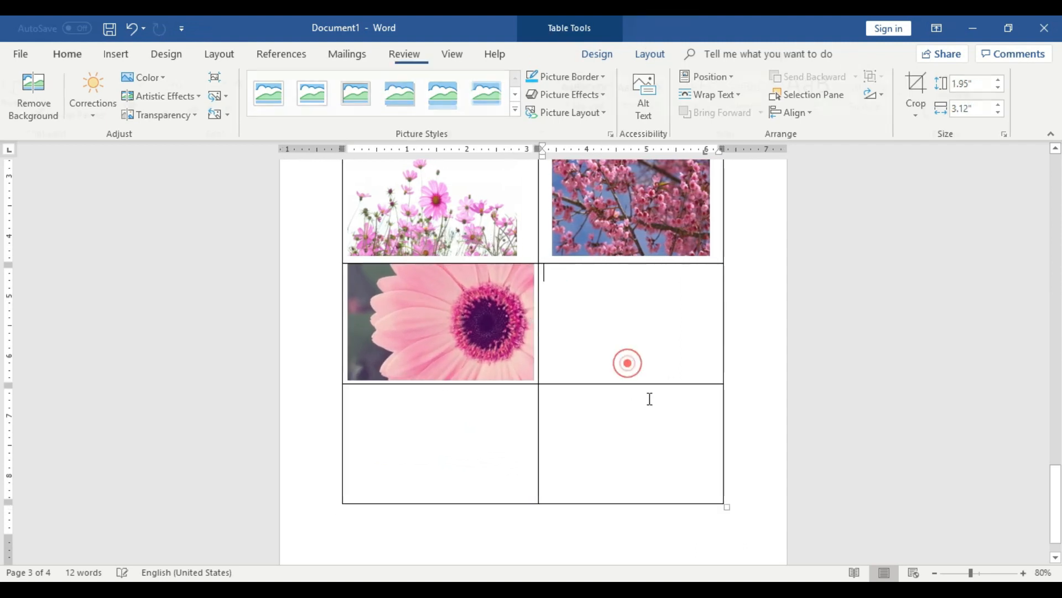
{"action": "left_click", "coordinate": [113, 54]}
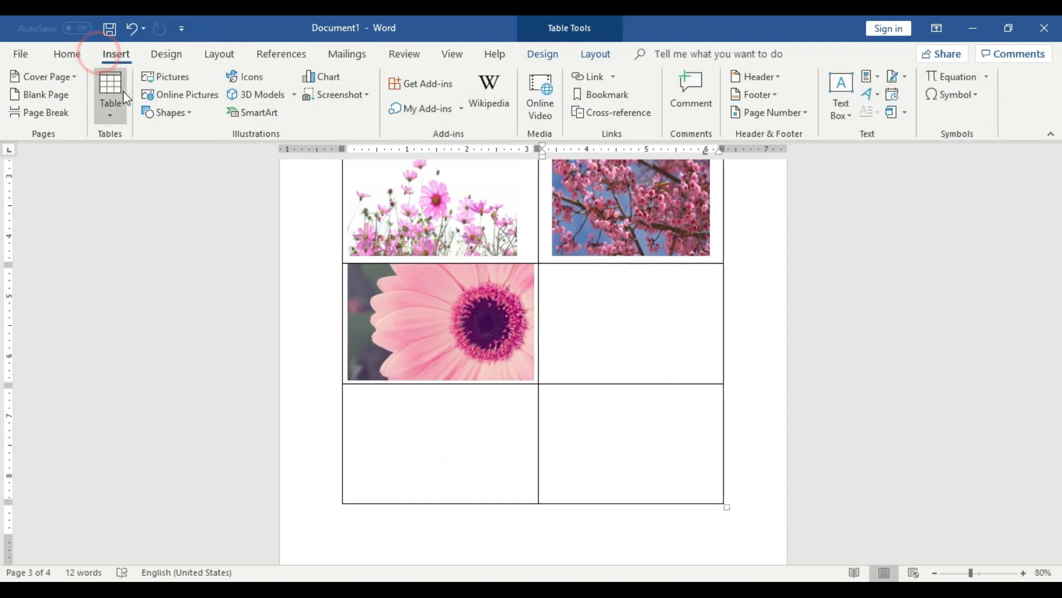
{"action": "left_click", "coordinate": [169, 77]}
{"action": "left_click", "coordinate": [471, 277]}
{"action": "left_click", "coordinate": [491, 499]}
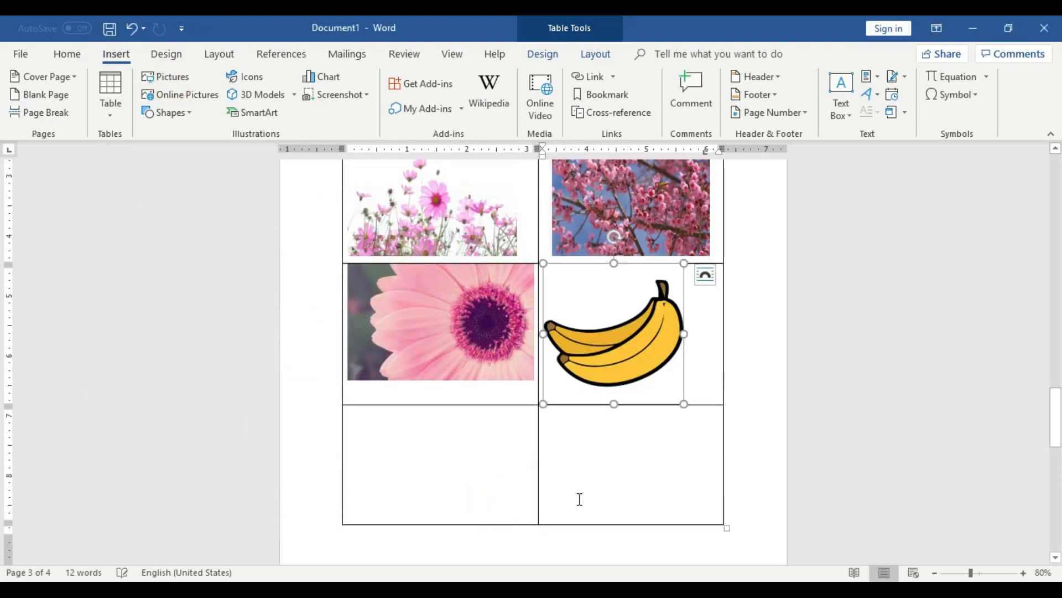
- Shrink the banana picture to about 1.84" by 1.84", centre it in its cell, and deselect it
{"action": "left_click_drag", "start_coordinate": [536, 411], "coordinate": [613, 378]}
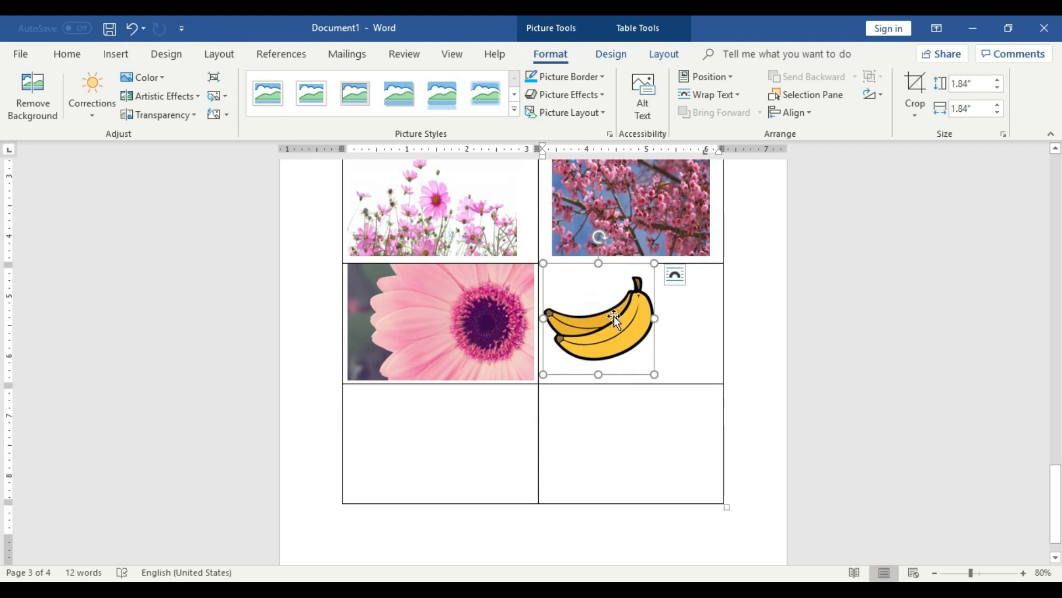
{"action": "left_click", "coordinate": [67, 54]}
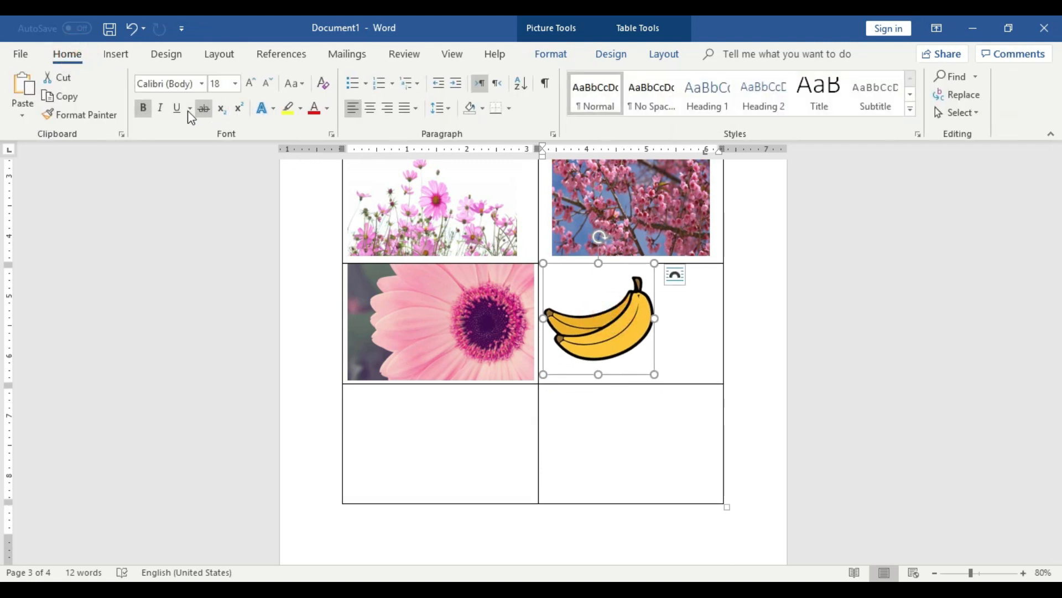
{"action": "left_click", "coordinate": [370, 108]}
{"action": "left_click", "coordinate": [635, 450]}
- Insert the red apple picture "download (1)" into the first cell of the fourth row
{"action": "left_click", "coordinate": [450, 455]}
{"action": "left_click", "coordinate": [116, 54]}
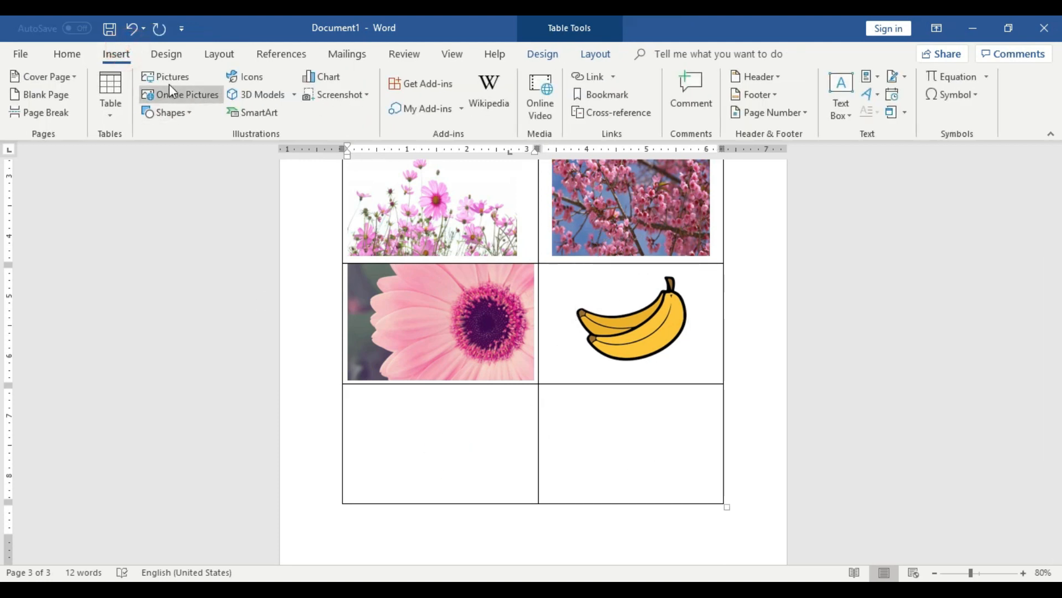
{"action": "left_click", "coordinate": [167, 77]}
{"action": "mouse_move", "coordinate": [618, 363]}
{"action": "left_mouse_down"}
{"action": "mouse_move", "coordinate": [619, 400]}
{"action": "mouse_move", "coordinate": [609, 355]}
{"action": "left_mouse_up"}
{"action": "left_click", "coordinate": [284, 265]}
{"action": "left_click", "coordinate": [480, 496]}
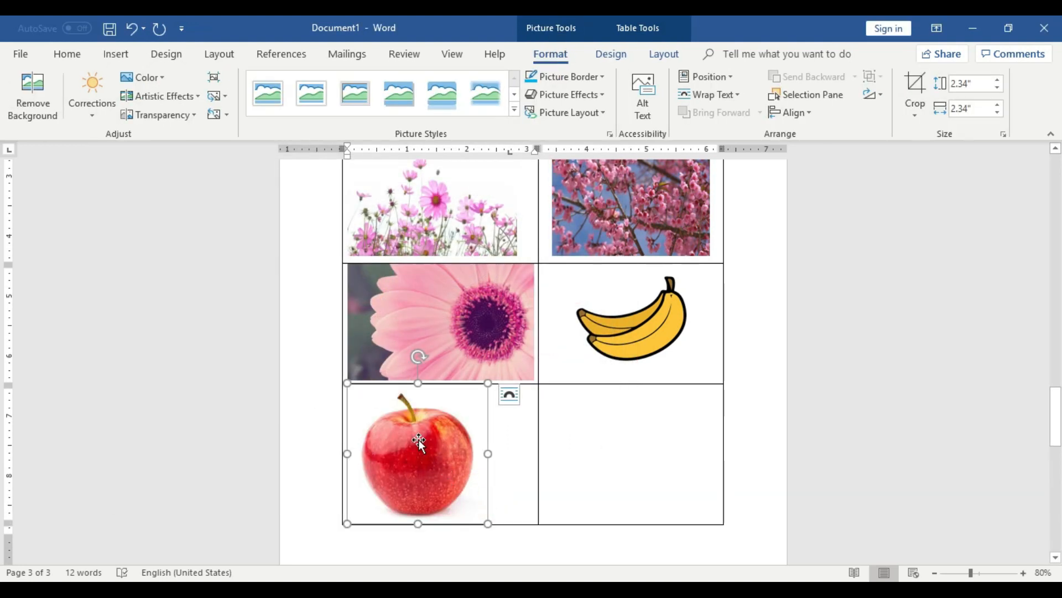
- Centre the red apple picture in its cell in the fourth row
{"action": "left_click", "coordinate": [69, 54]}
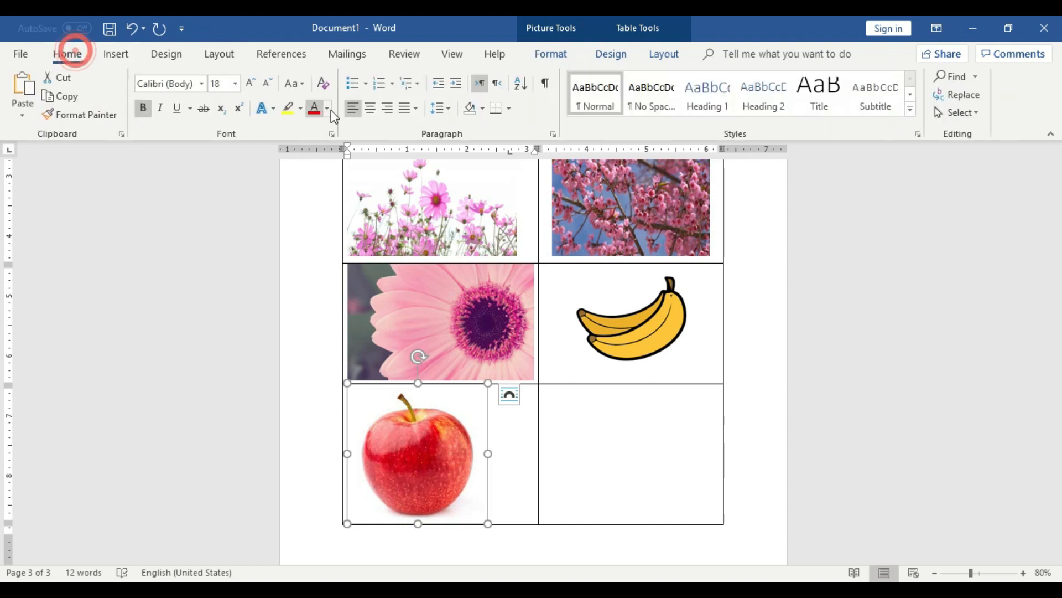
{"action": "left_click", "coordinate": [370, 108]}
{"action": "left_click", "coordinate": [603, 372]}
- Insert the mango picture "download (1)" into the second cell of the fourth row
{"action": "left_click", "coordinate": [621, 421]}
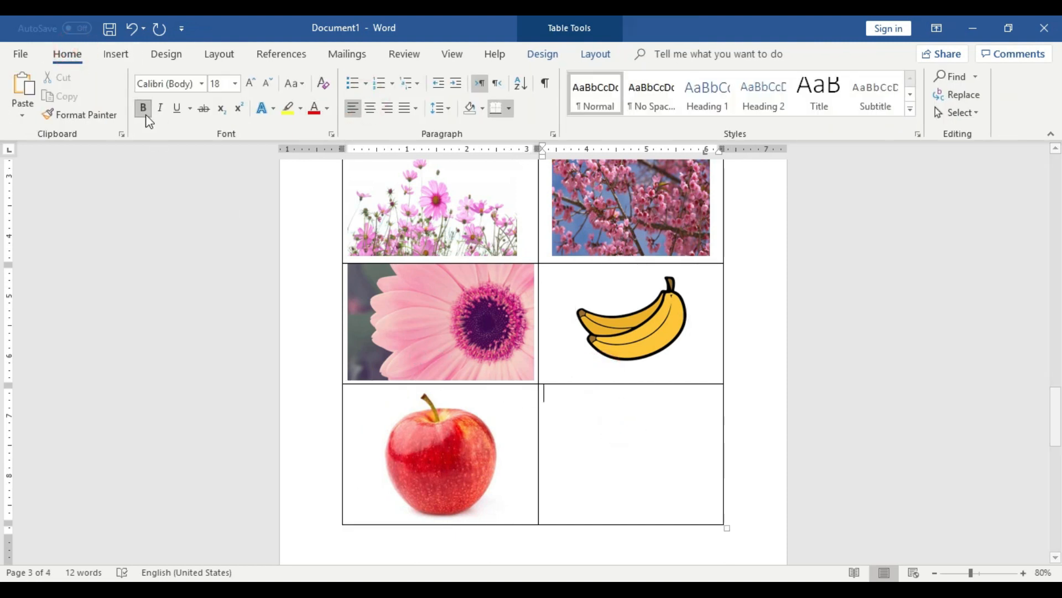
{"action": "left_click", "coordinate": [116, 54]}
{"action": "left_click", "coordinate": [156, 77]}
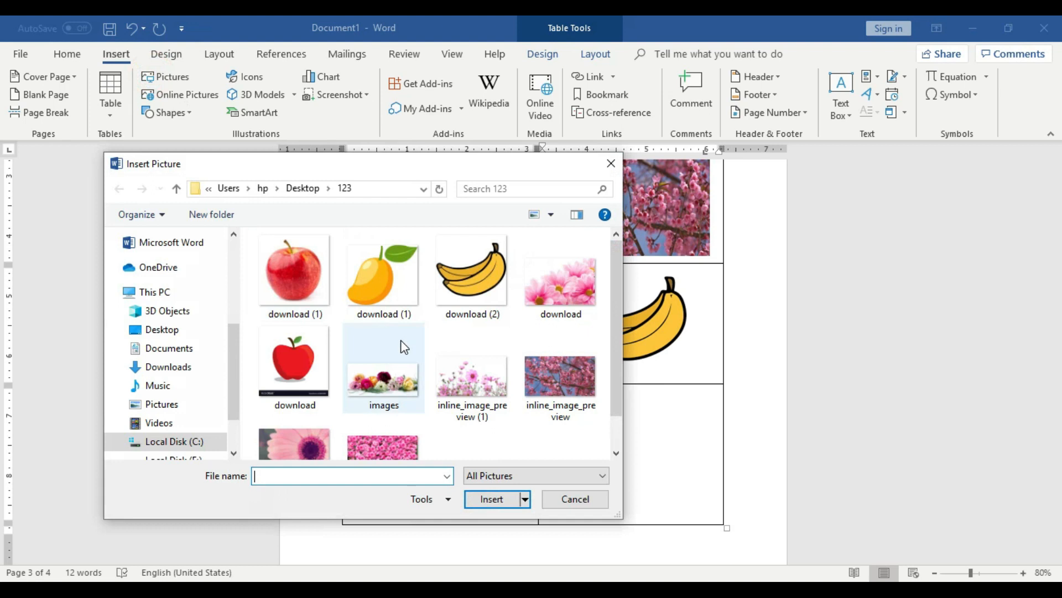
{"action": "left_click", "coordinate": [383, 271]}
{"action": "left_click", "coordinate": [503, 498]}
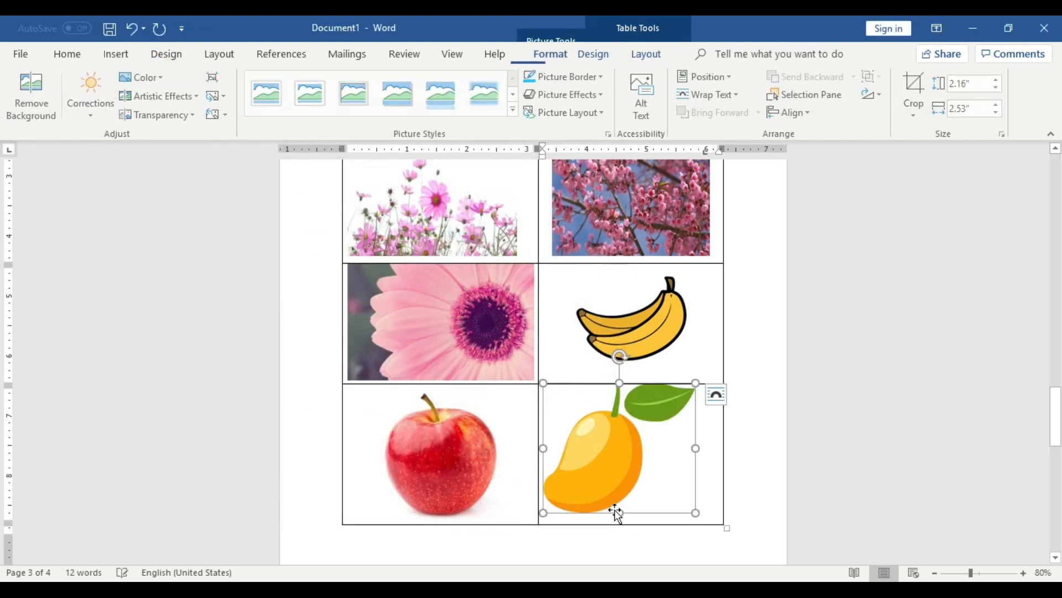
- Centre the mango picture in its cell and deselect it
{"action": "left_click", "coordinate": [85, 51]}
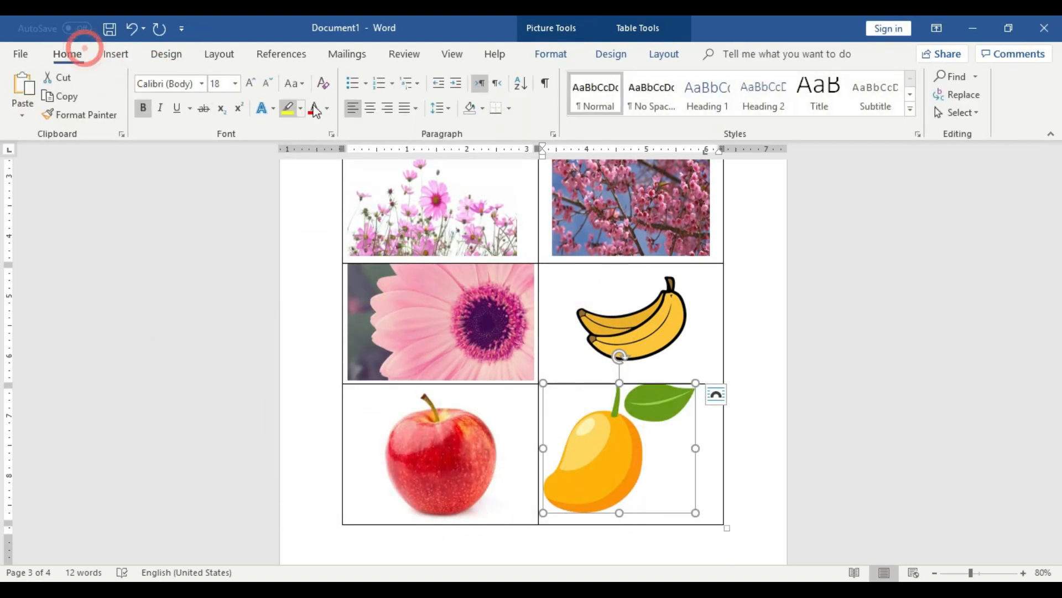
{"action": "left_click", "coordinate": [370, 107]}
{"action": "left_click", "coordinate": [769, 397]}
- Insert the pink daisies picture "download" at the start of the blank fourth page, below the picture table
{"action": "left_click_drag", "start_coordinate": [1055, 422], "coordinate": [1057, 396]}
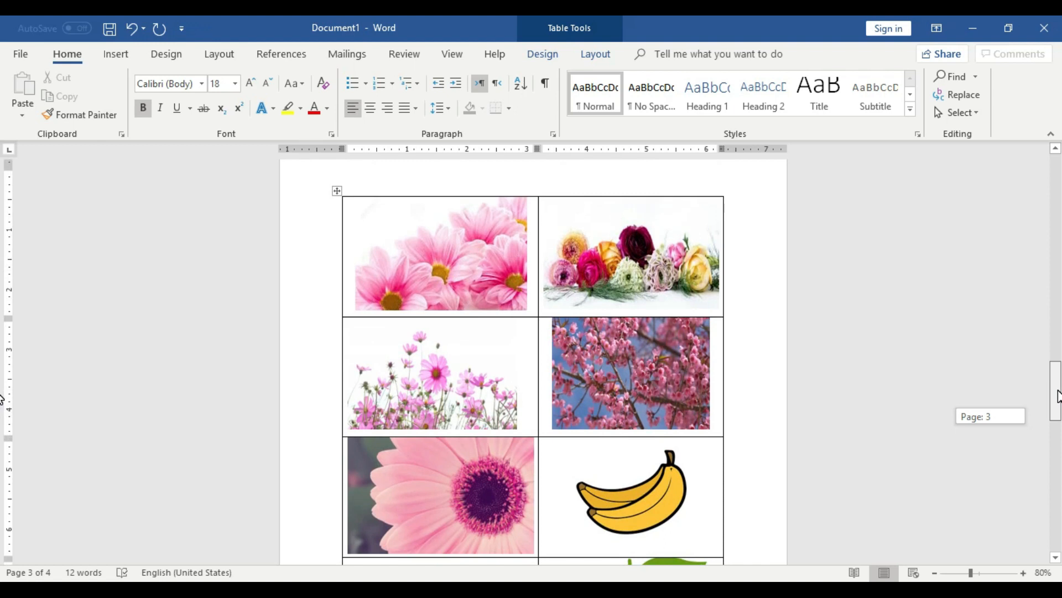
{"action": "left_click_drag", "start_coordinate": [1058, 395], "coordinate": [1058, 271]}
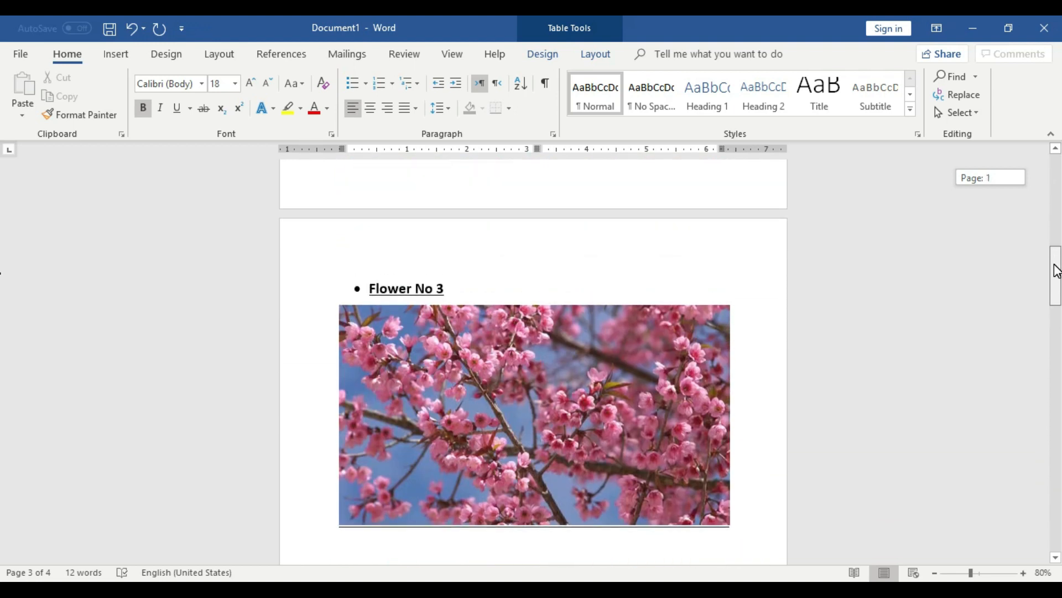
{"action": "left_click_drag", "start_coordinate": [1057, 279], "coordinate": [1057, 314]}
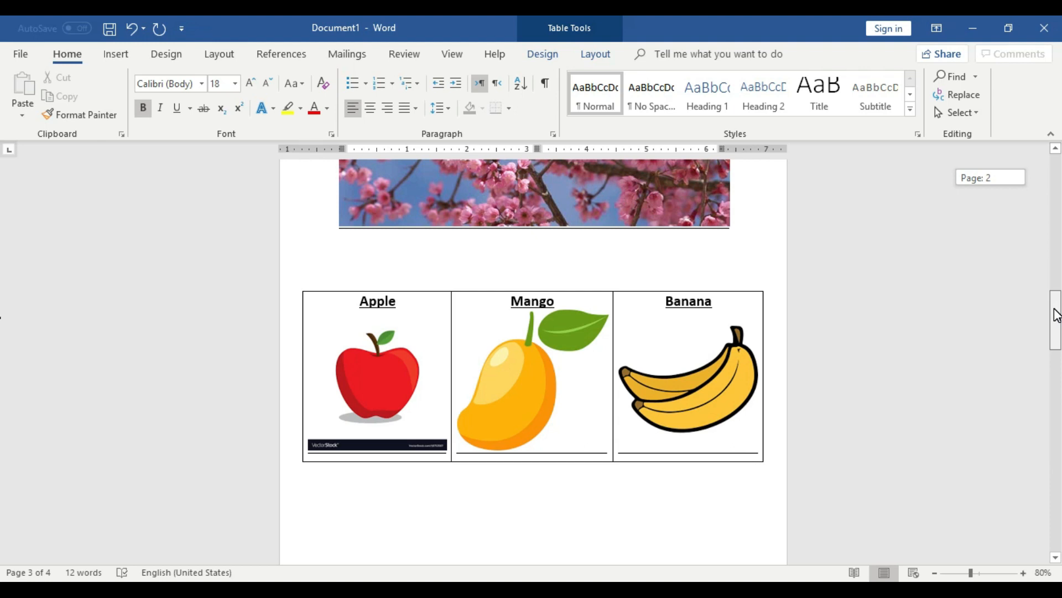
{"action": "left_click_drag", "start_coordinate": [1056, 315], "coordinate": [1052, 388]}
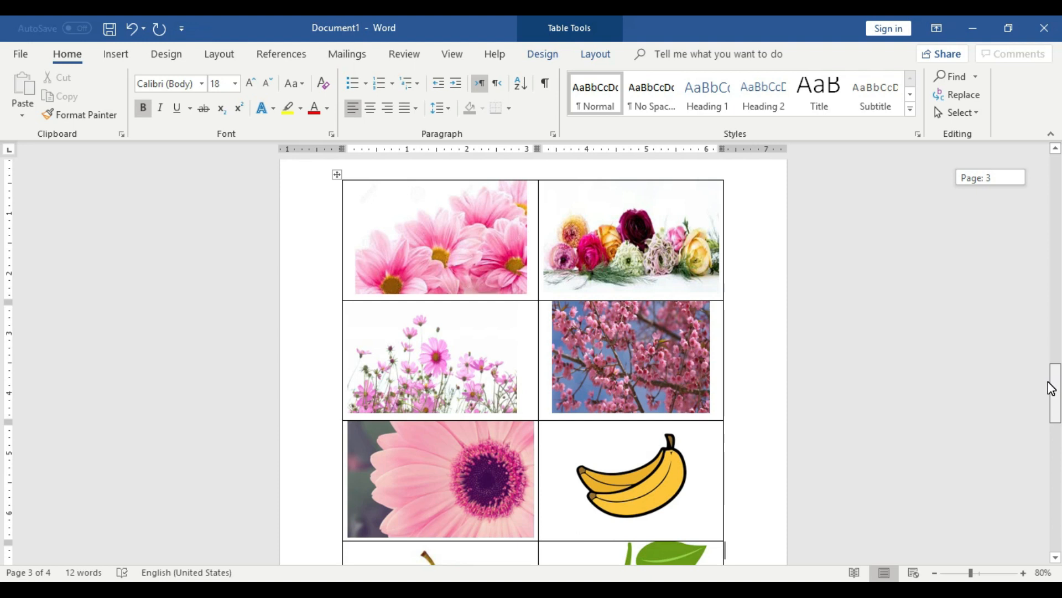
{"action": "left_click_drag", "start_coordinate": [1052, 388], "coordinate": [1037, 462]}
{"action": "left_click", "coordinate": [555, 326]}
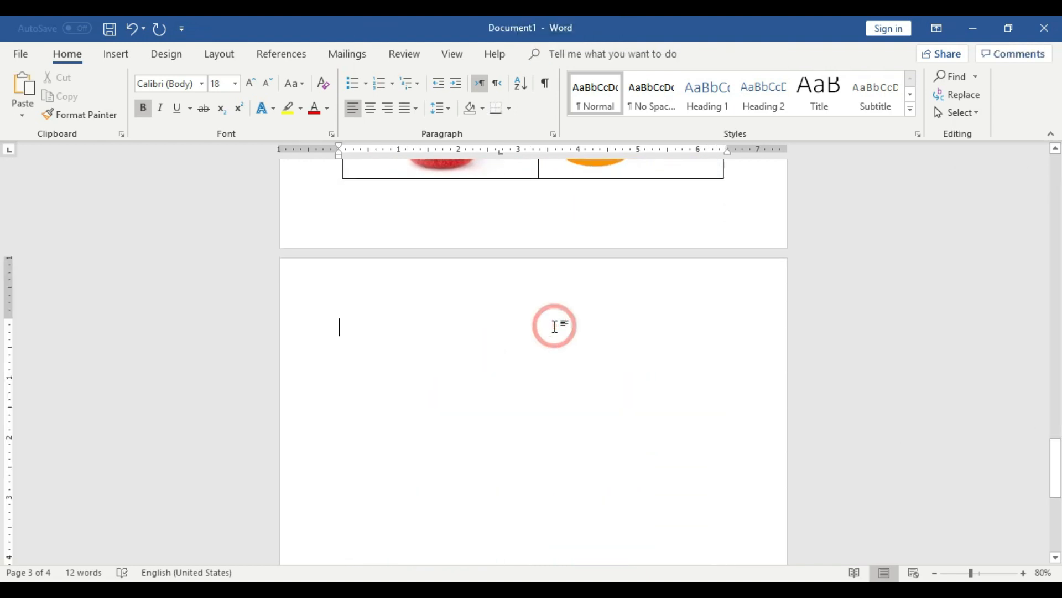
{"action": "left_click", "coordinate": [117, 56]}
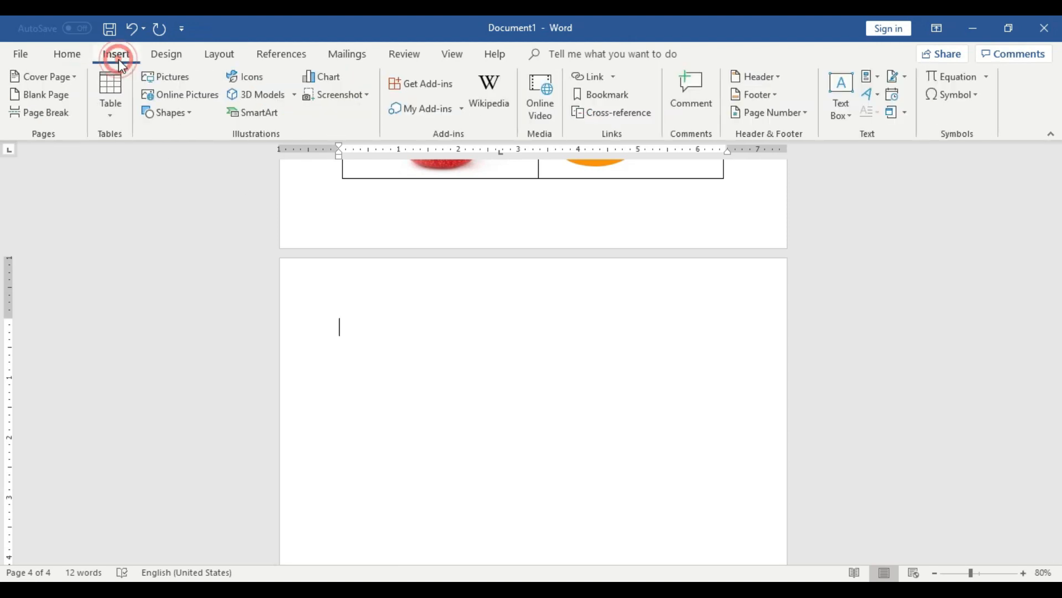
{"action": "left_click", "coordinate": [167, 72]}
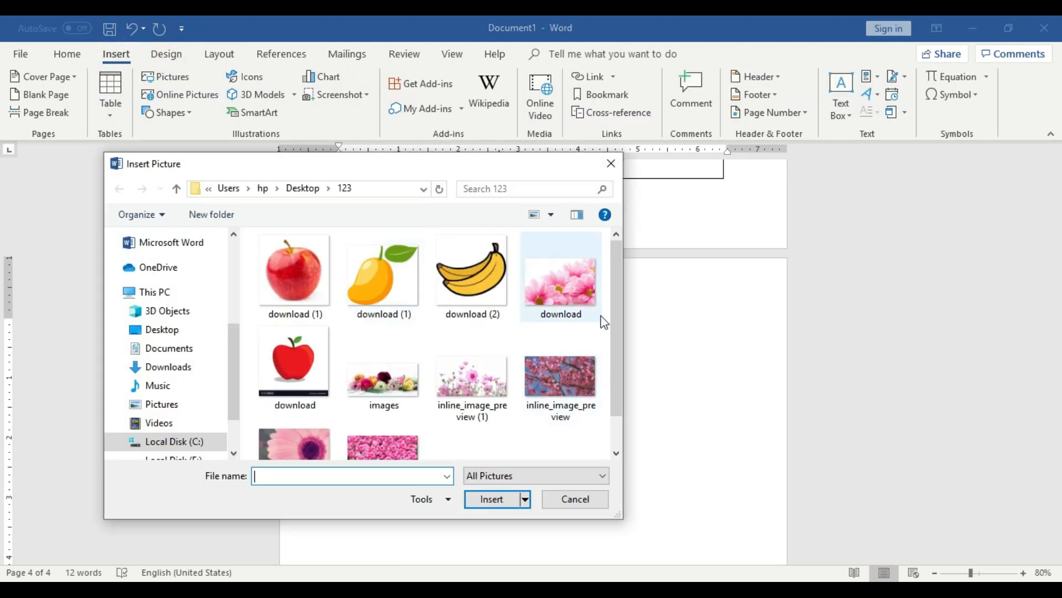
{"action": "left_click", "coordinate": [561, 289]}
{"action": "left_click", "coordinate": [480, 499]}
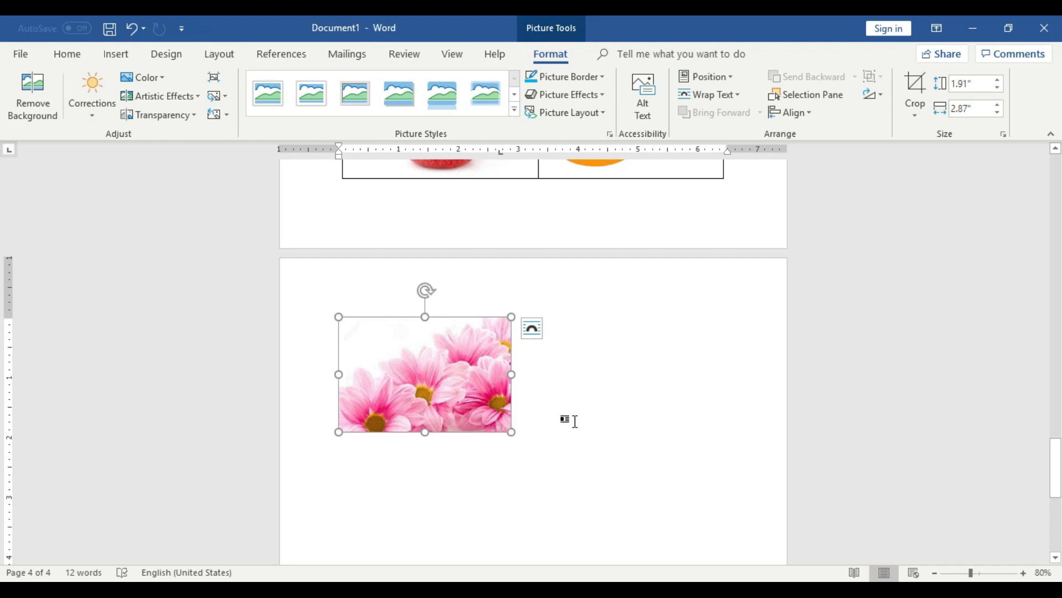
- Set the height of the pink daisies picture on the fourth page to 2.5", keeping its proportions
{"action": "left_click", "coordinate": [468, 399]}
{"action": "left_click", "coordinate": [678, 408]}
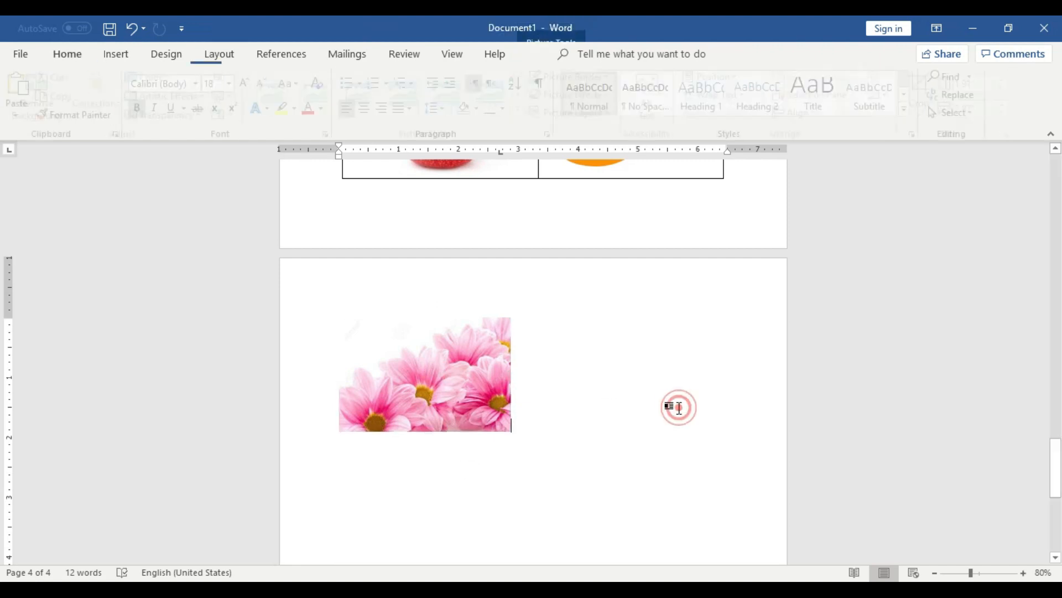
{"action": "left_click", "coordinate": [470, 353]}
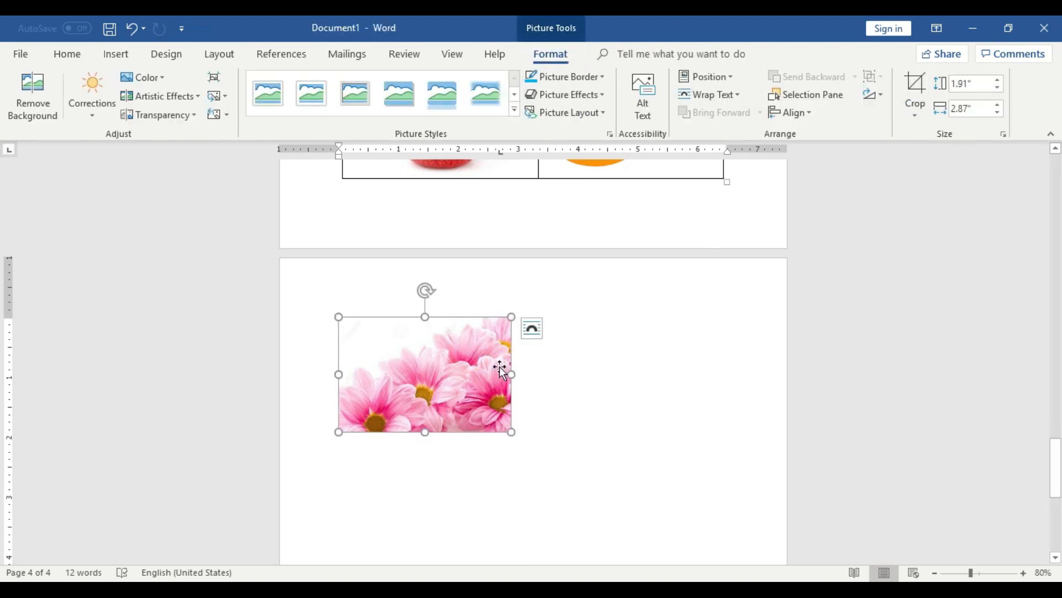
{"action": "left_click", "coordinate": [977, 82]}
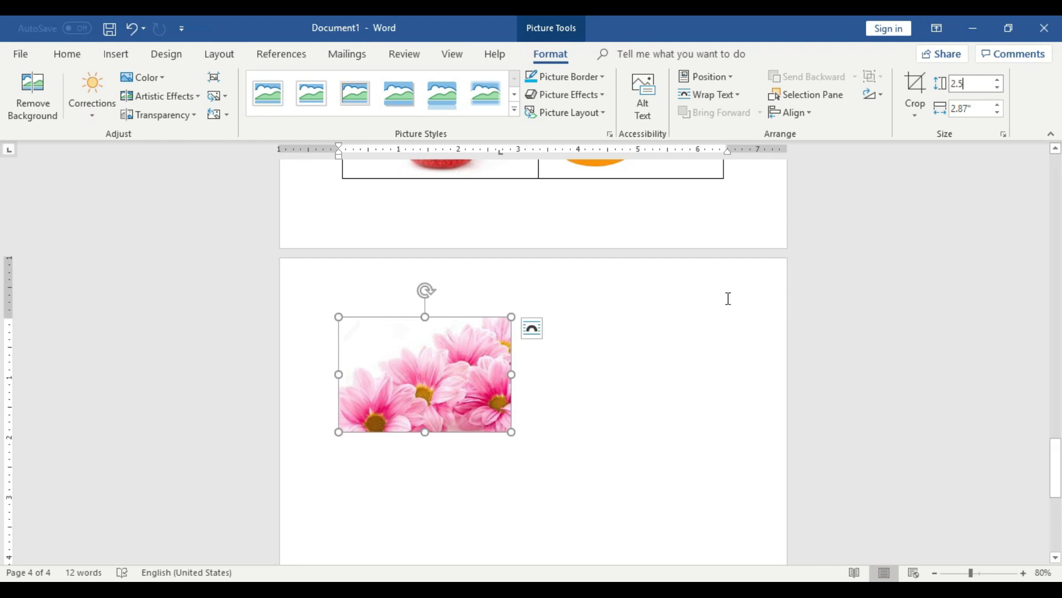
{"action": "left_click", "coordinate": [731, 364]}
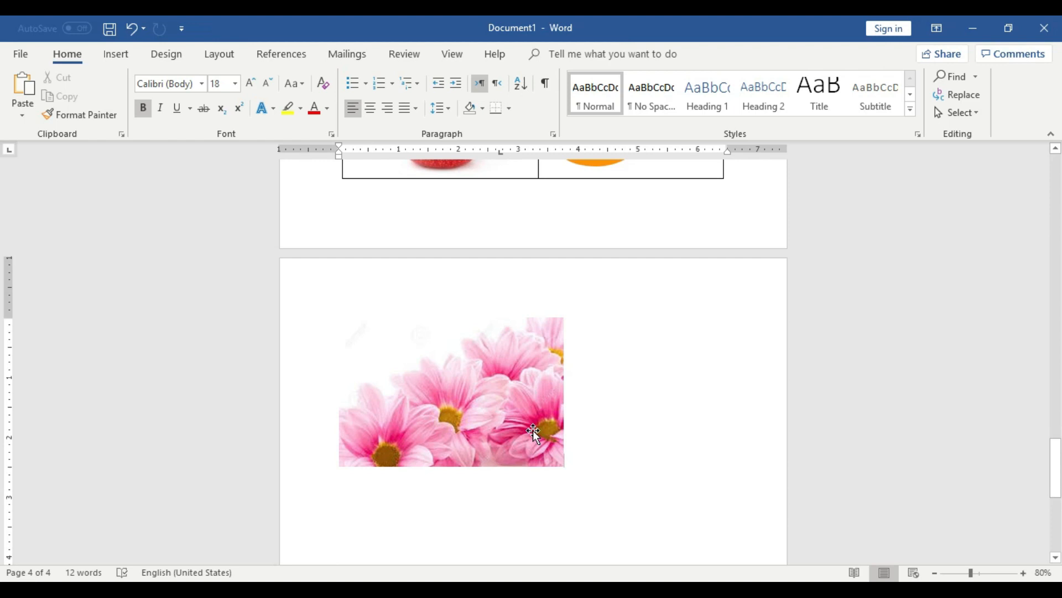
- Centre the pink daisies picture horizontally on the fourth page and deselect it
{"action": "left_click", "coordinate": [496, 394]}
{"action": "left_click", "coordinate": [71, 58]}
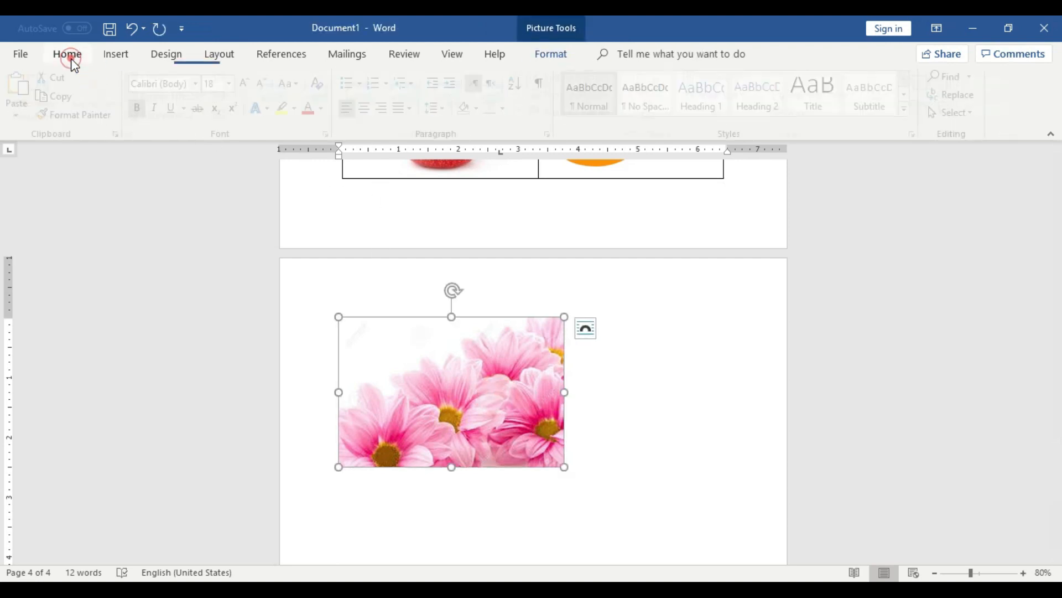
{"action": "left_click", "coordinate": [368, 109]}
{"action": "scroll", "coordinate": [647, 429], "scroll_direction": "up", "scroll_amount": 4}
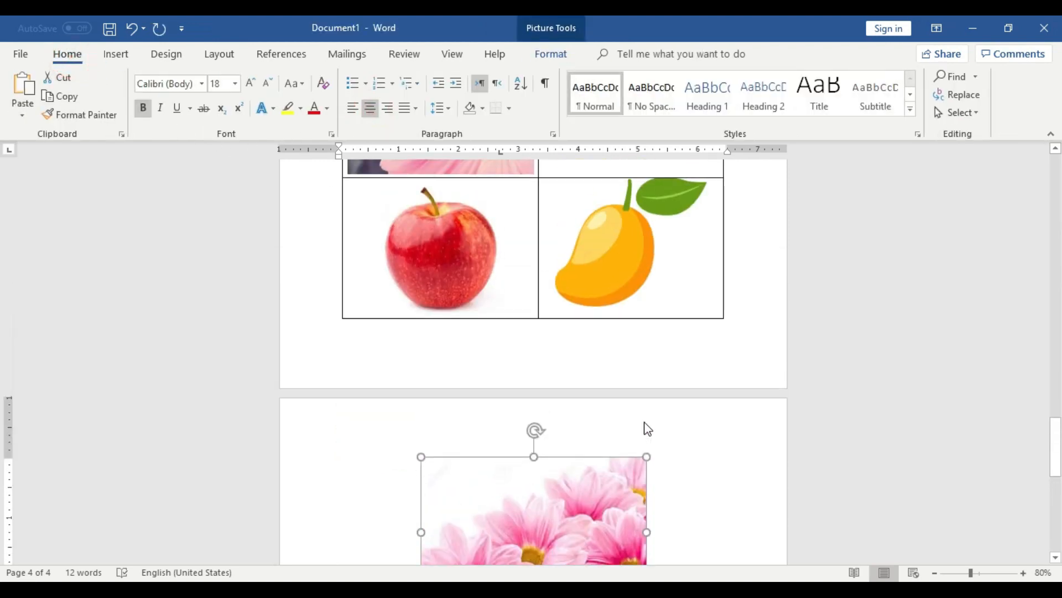
{"action": "left_click", "coordinate": [695, 491]}
- Review the whole document from the Flower No 1 heading through both tables to the last page's picture, and minimise the window
{"action": "scroll", "coordinate": [700, 491], "scroll_direction": "down", "scroll_amount": 2}
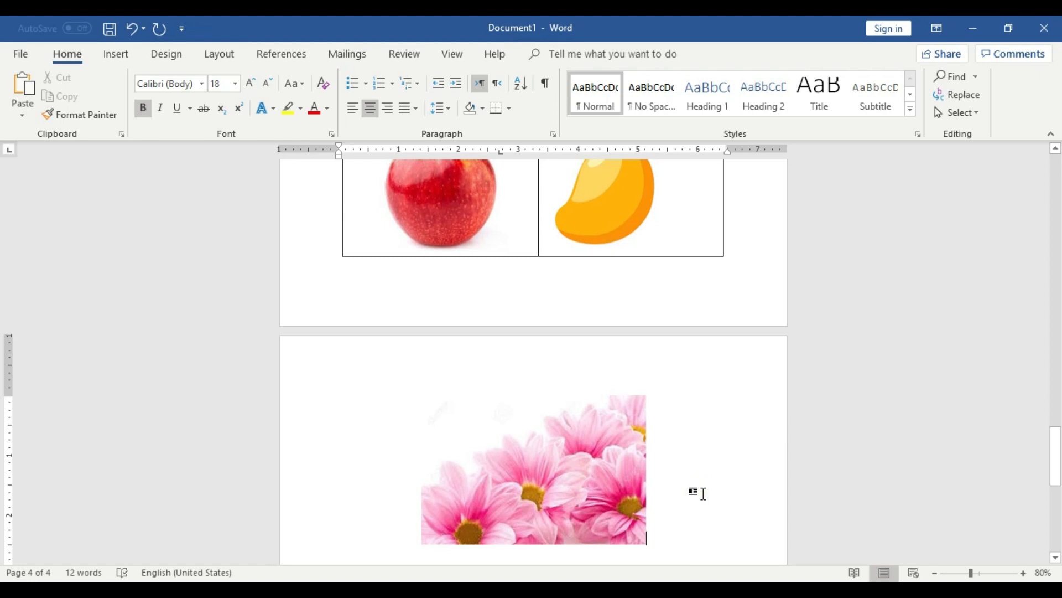
{"action": "scroll", "coordinate": [700, 493], "scroll_direction": "up", "scroll_amount": 10}
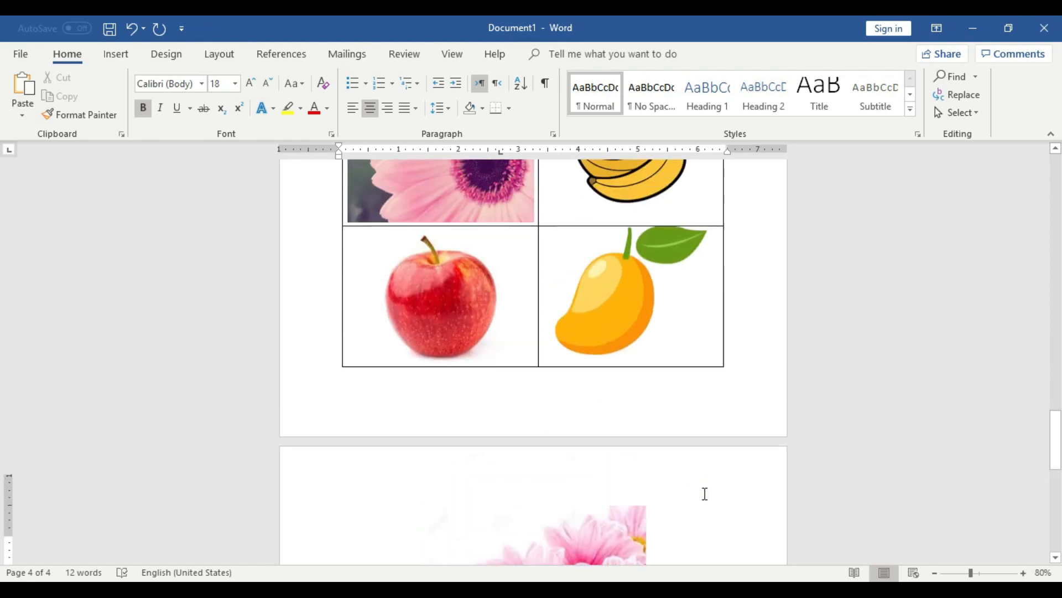
{"action": "scroll", "coordinate": [703, 493], "scroll_direction": "up", "scroll_amount": 10}
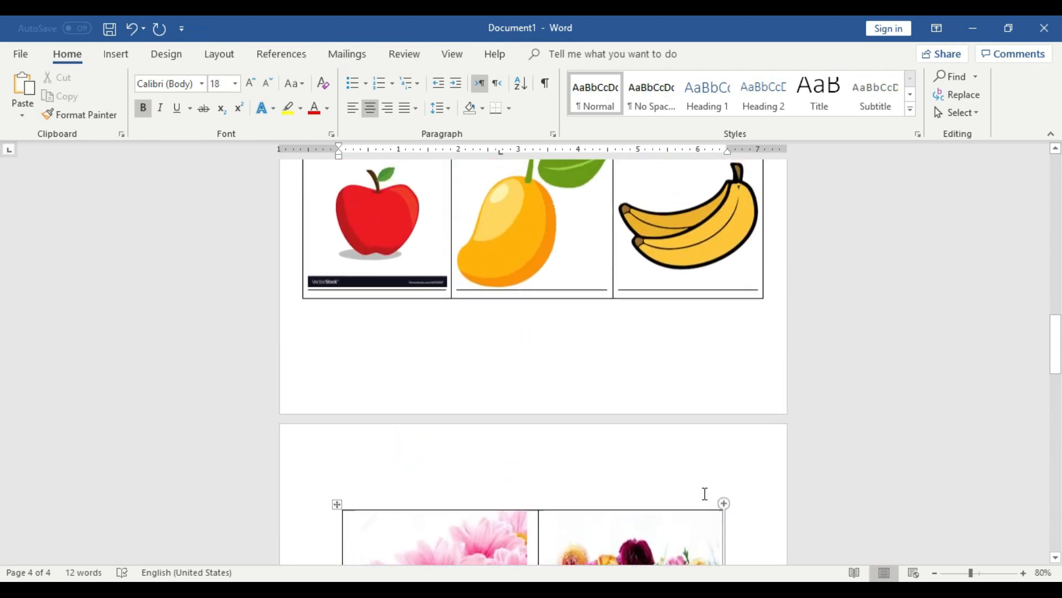
{"action": "scroll", "coordinate": [704, 496], "scroll_direction": "up", "scroll_amount": 12}
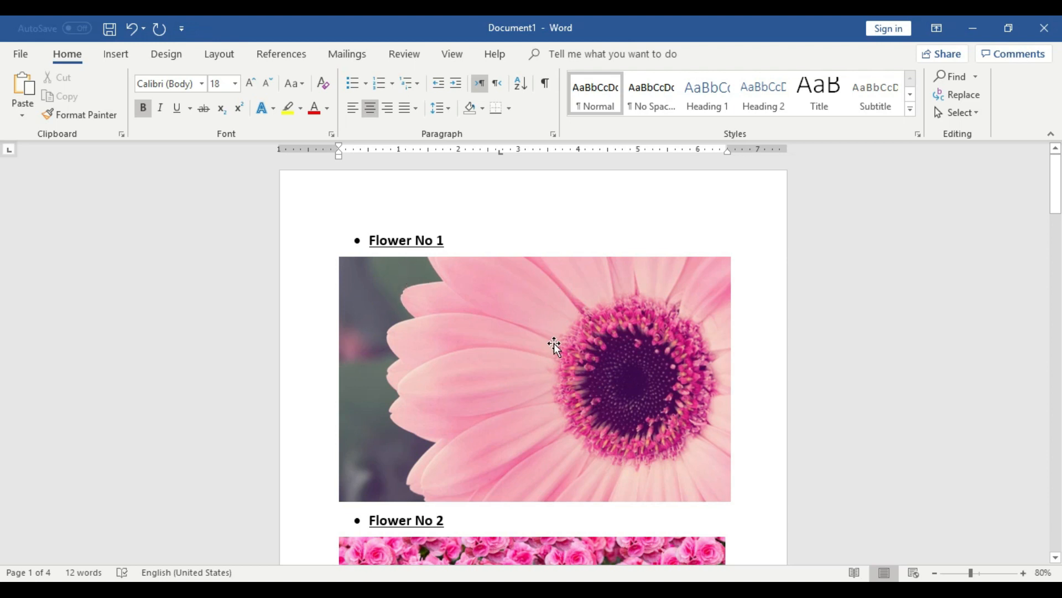
{"action": "left_click", "coordinate": [582, 359]}
{"action": "scroll", "coordinate": [575, 371], "scroll_direction": "down", "scroll_amount": 5}
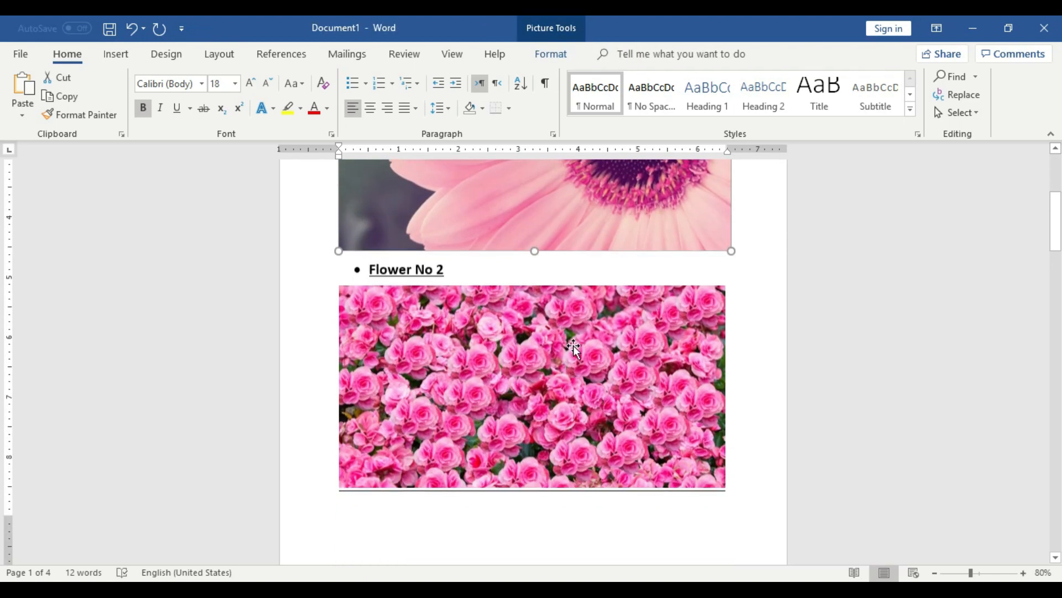
{"action": "left_click", "coordinate": [573, 344]}
{"action": "scroll", "coordinate": [574, 343], "scroll_direction": "down", "scroll_amount": 10}
{"action": "left_click", "coordinate": [576, 427]}
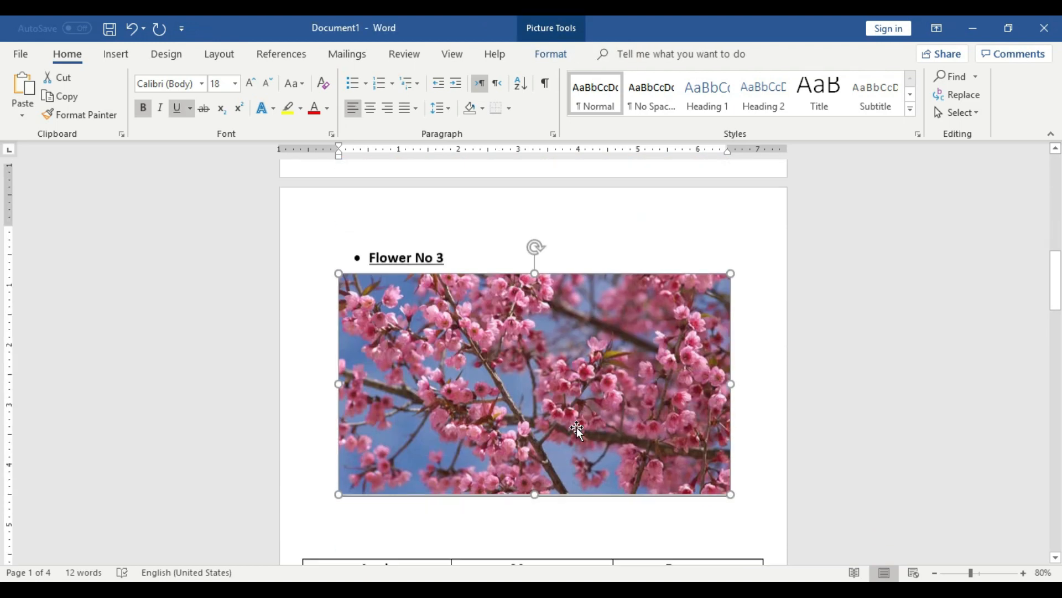
{"action": "scroll", "coordinate": [576, 428], "scroll_direction": "down", "scroll_amount": 3}
{"action": "scroll", "coordinate": [576, 429], "scroll_direction": "down", "scroll_amount": 3}
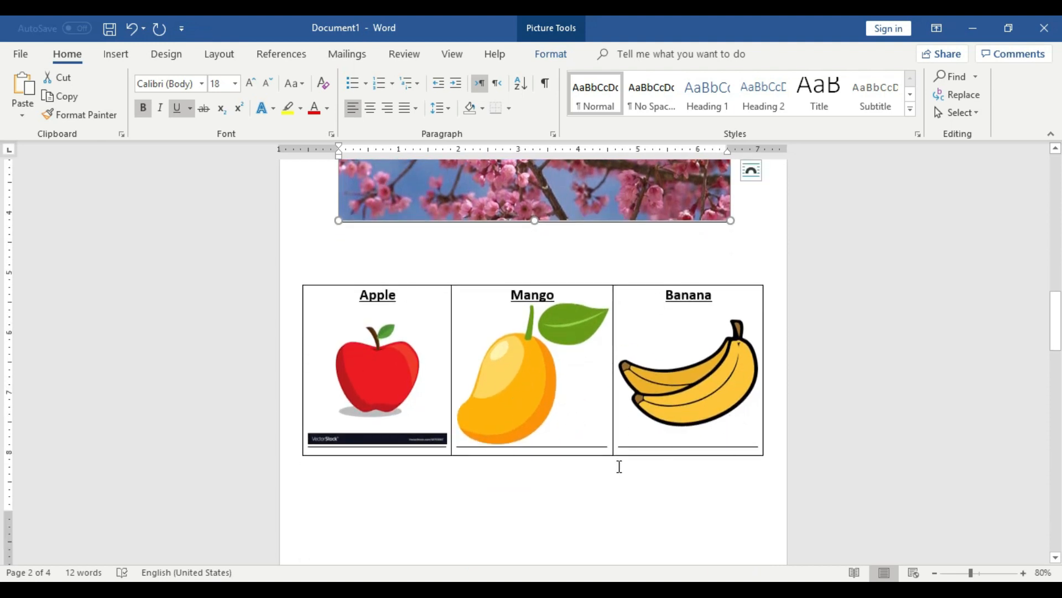
{"action": "scroll", "coordinate": [560, 370], "scroll_direction": "down", "scroll_amount": 9}
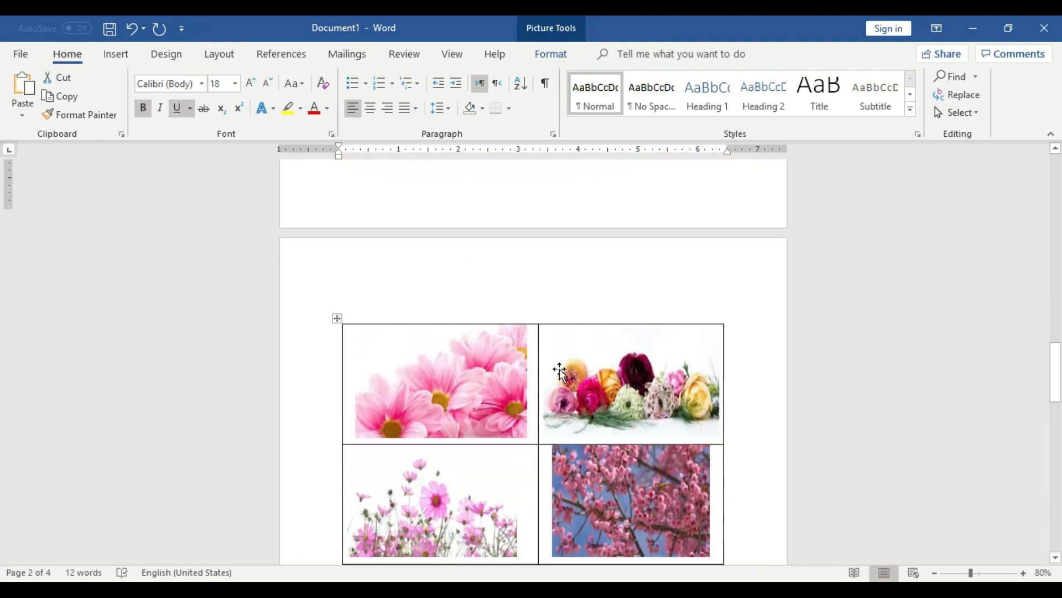
{"action": "scroll", "coordinate": [647, 410], "scroll_direction": "down", "scroll_amount": 3}
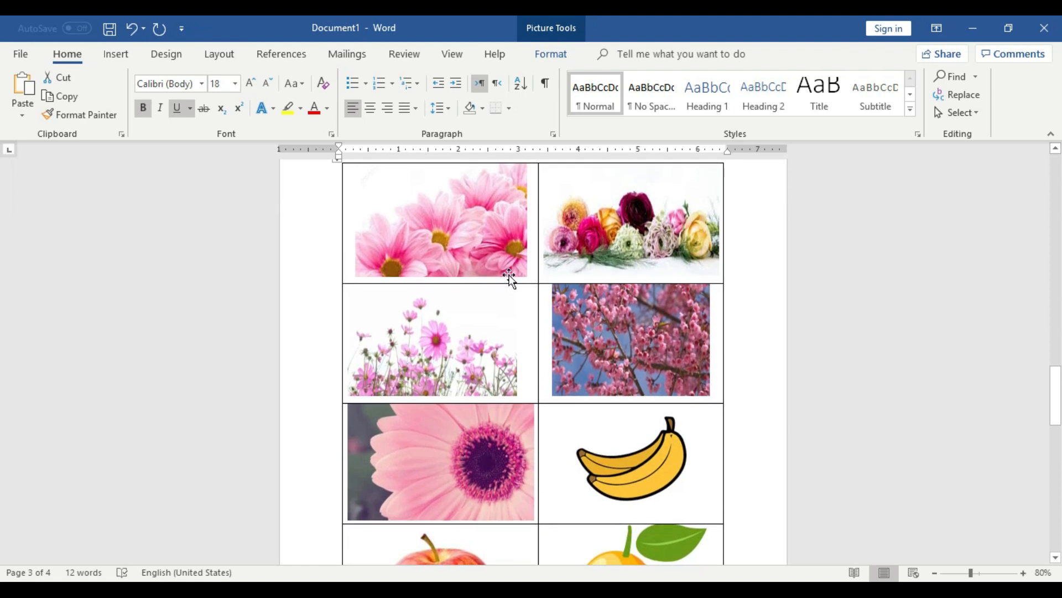
{"action": "scroll", "coordinate": [624, 434], "scroll_direction": "down", "scroll_amount": 3}
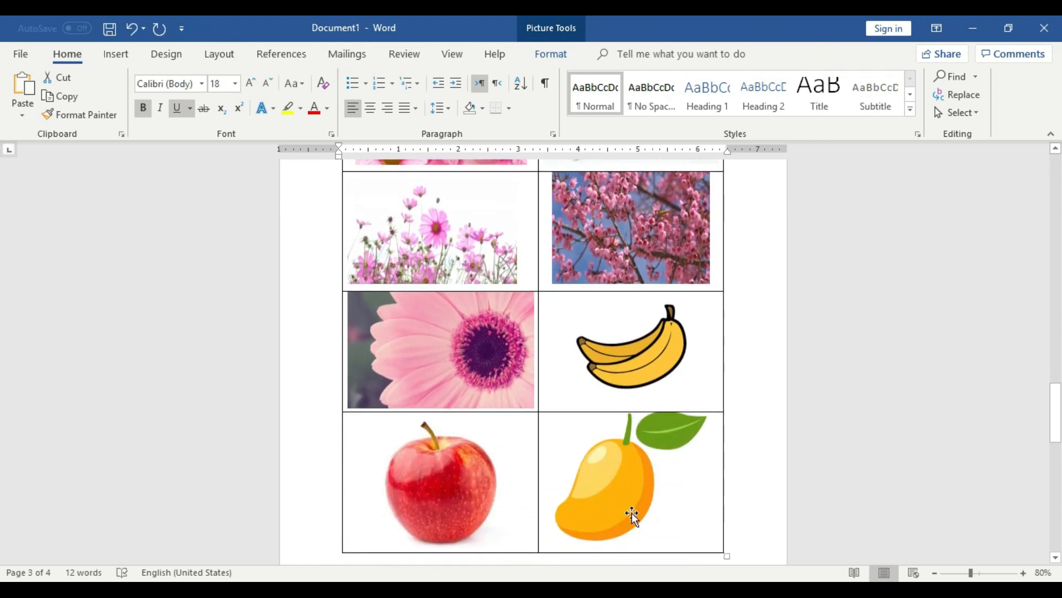
{"action": "scroll", "coordinate": [633, 501], "scroll_direction": "down", "scroll_amount": 2}
{"action": "scroll", "coordinate": [646, 519], "scroll_direction": "down", "scroll_amount": 6}
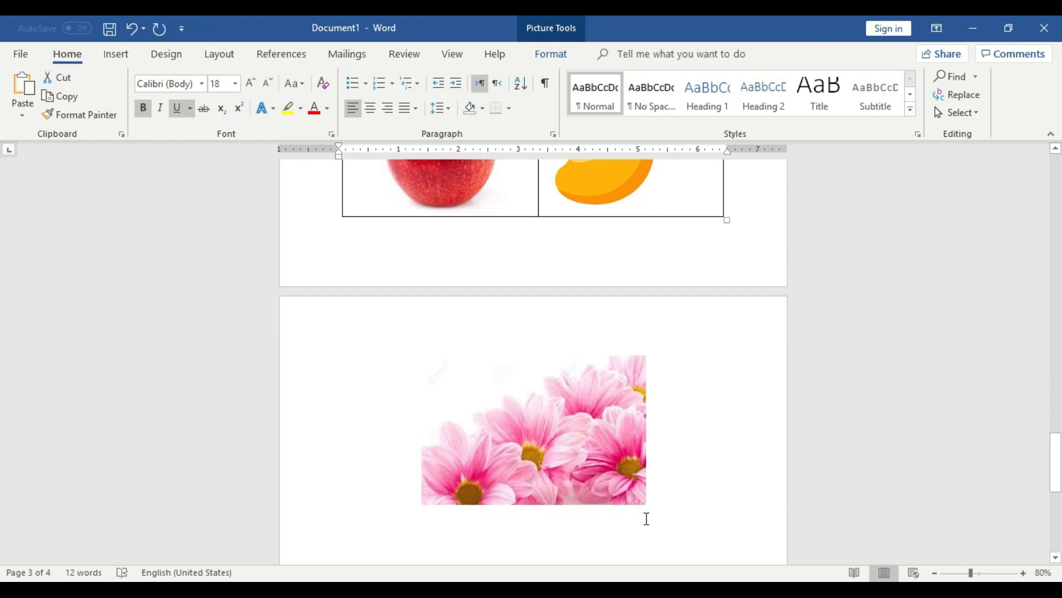
{"action": "left_click", "coordinate": [970, 31]}
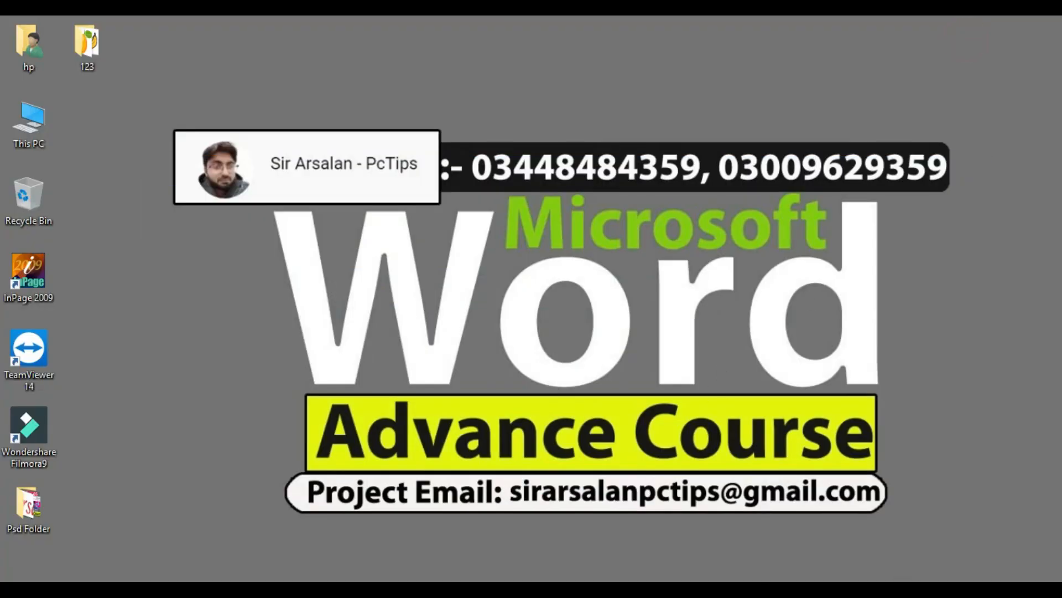